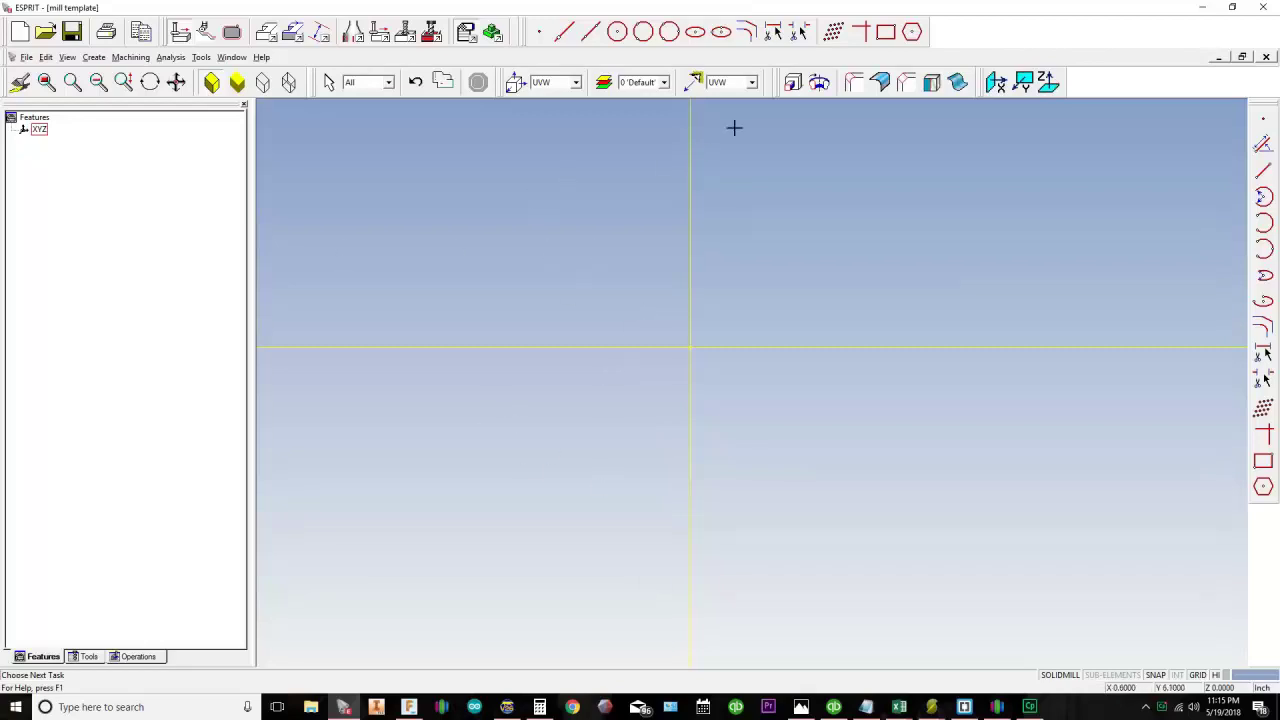
# Step: Undock the Solid Modeler toolbar and close it
pyautogui.moveTo(778, 85); pyautogui.dragTo(772, 137)
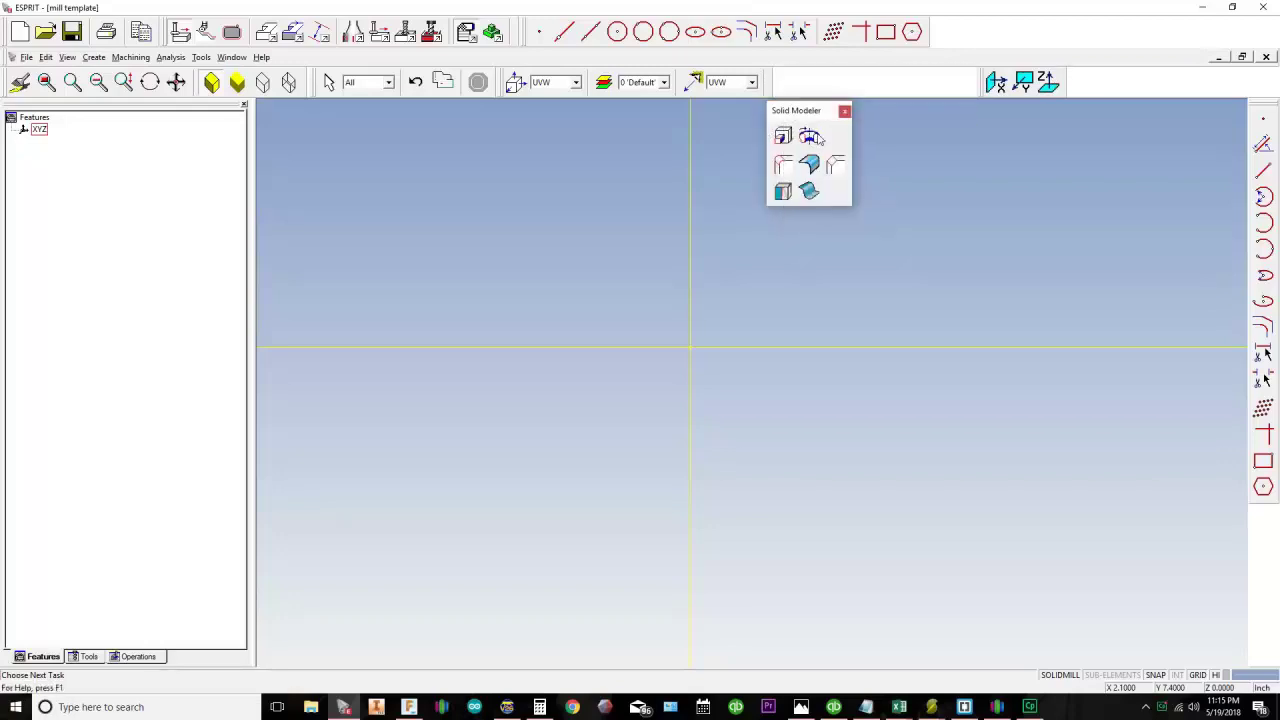
pyautogui.moveTo(836, 112); pyautogui.dragTo(862, 133)
pyautogui.click(870, 133)
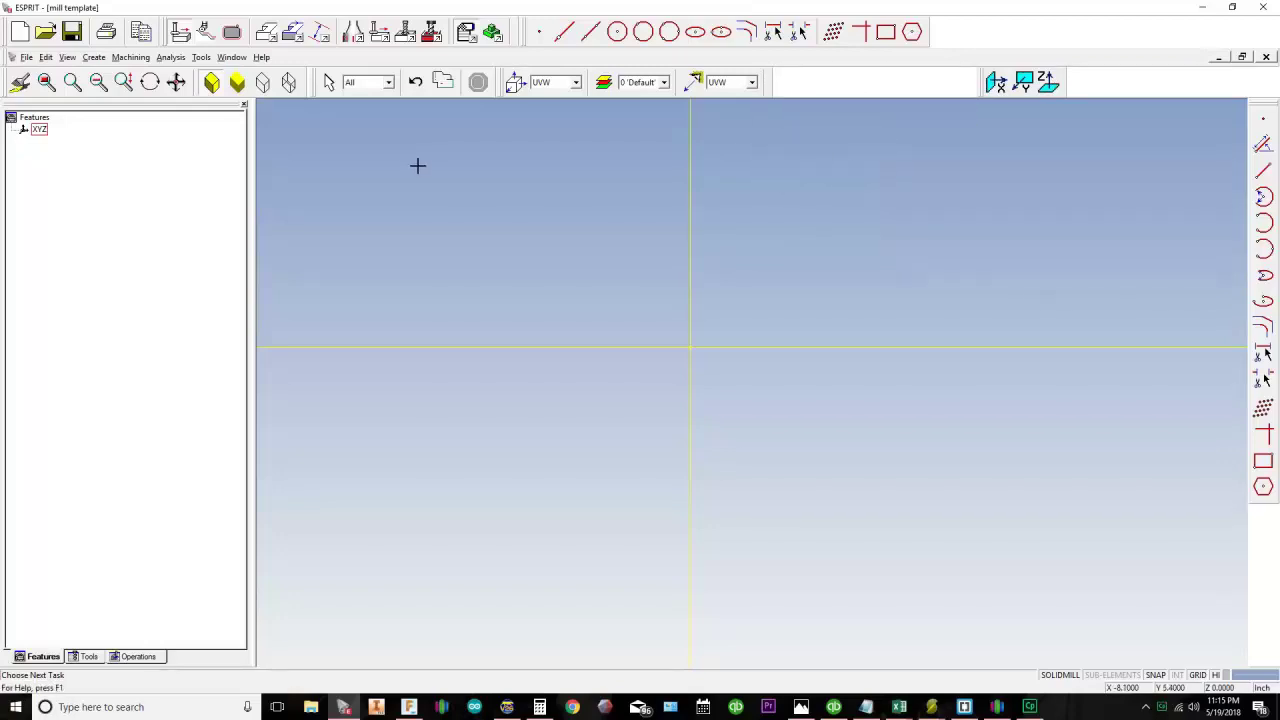
# Step: Show the Solid Modeler toolbar again and float it over the upper part of the drawing area
pyautogui.click(94, 57)
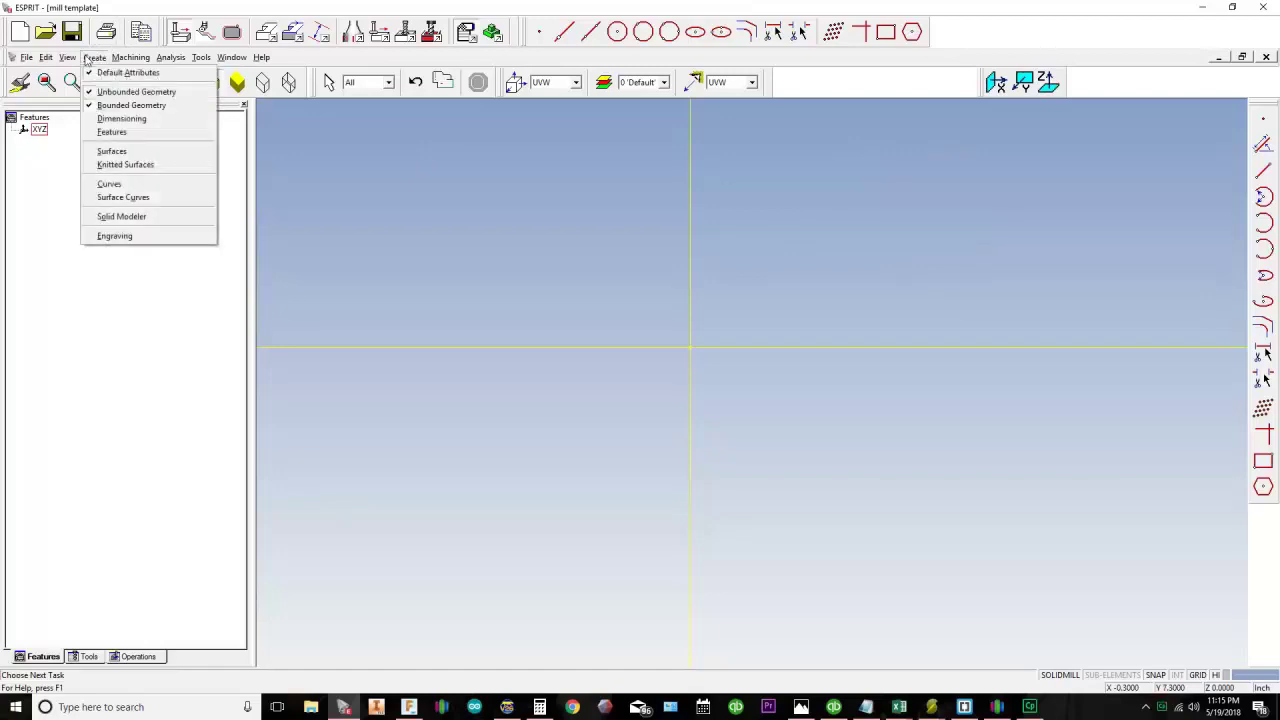
pyautogui.click(184, 215)
pyautogui.click(818, 137)
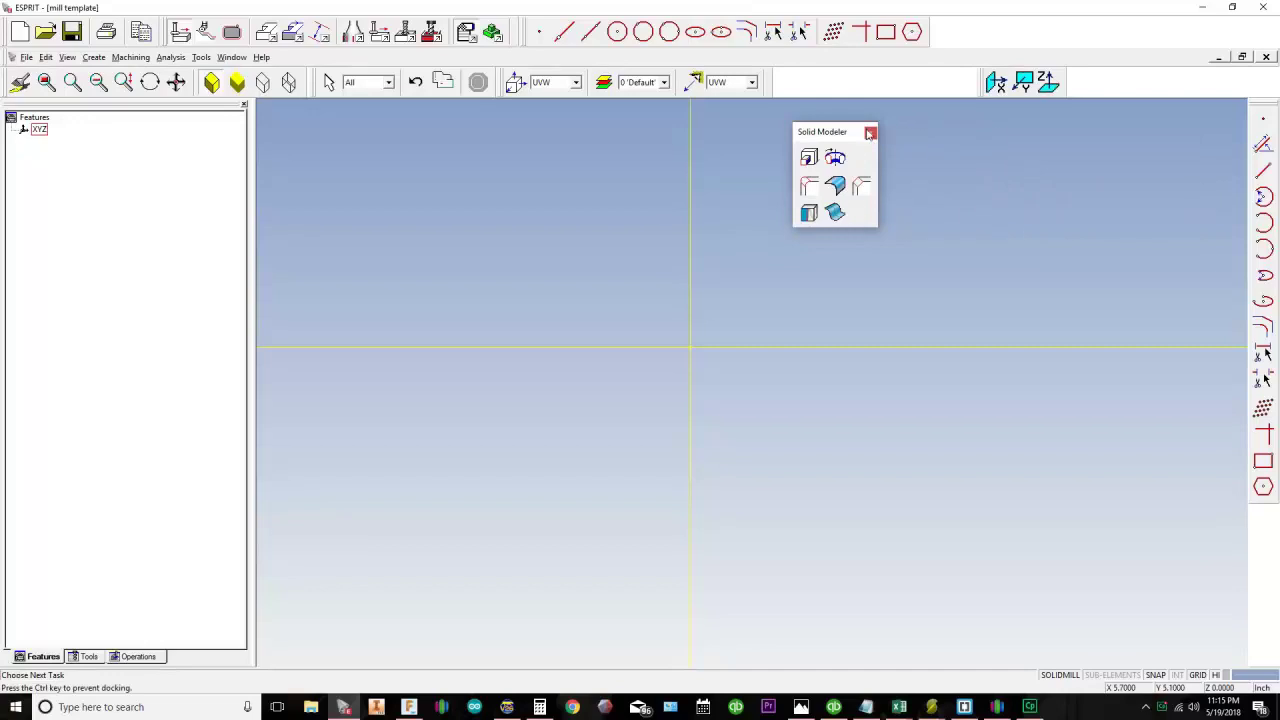
pyautogui.moveTo(910, 155); pyautogui.dragTo(885, 137)
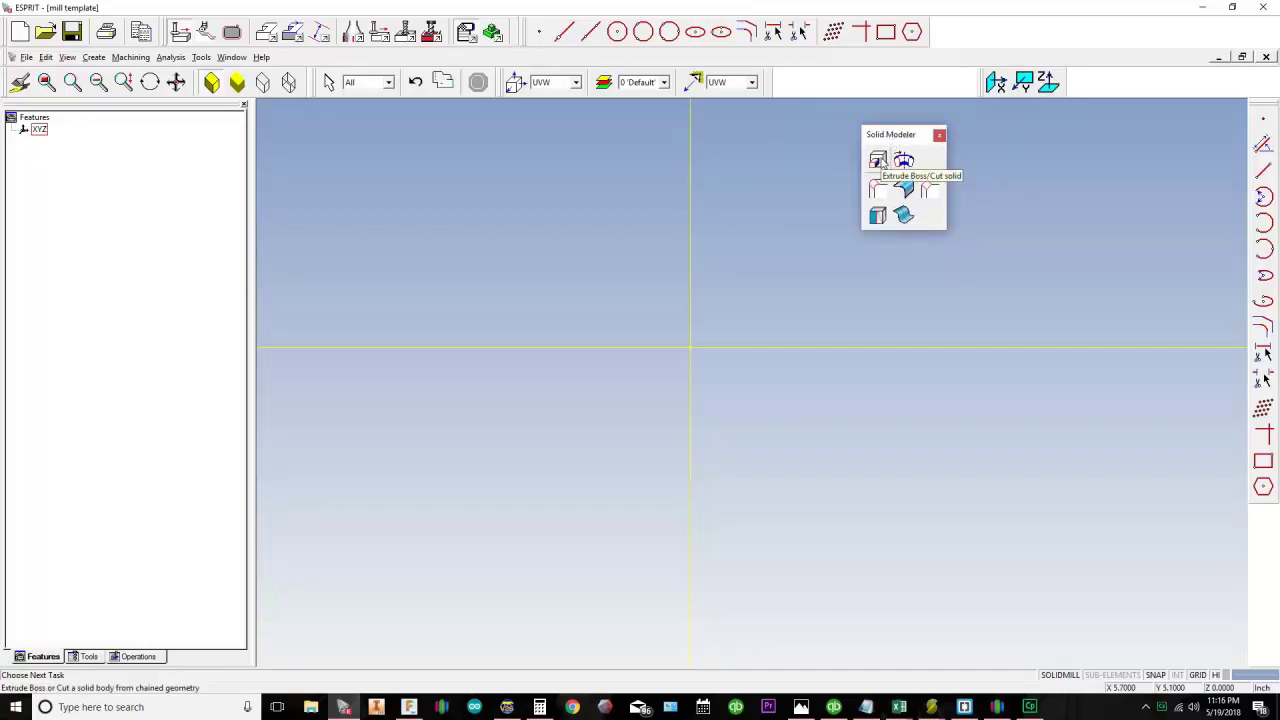
pyautogui.click(908, 163)
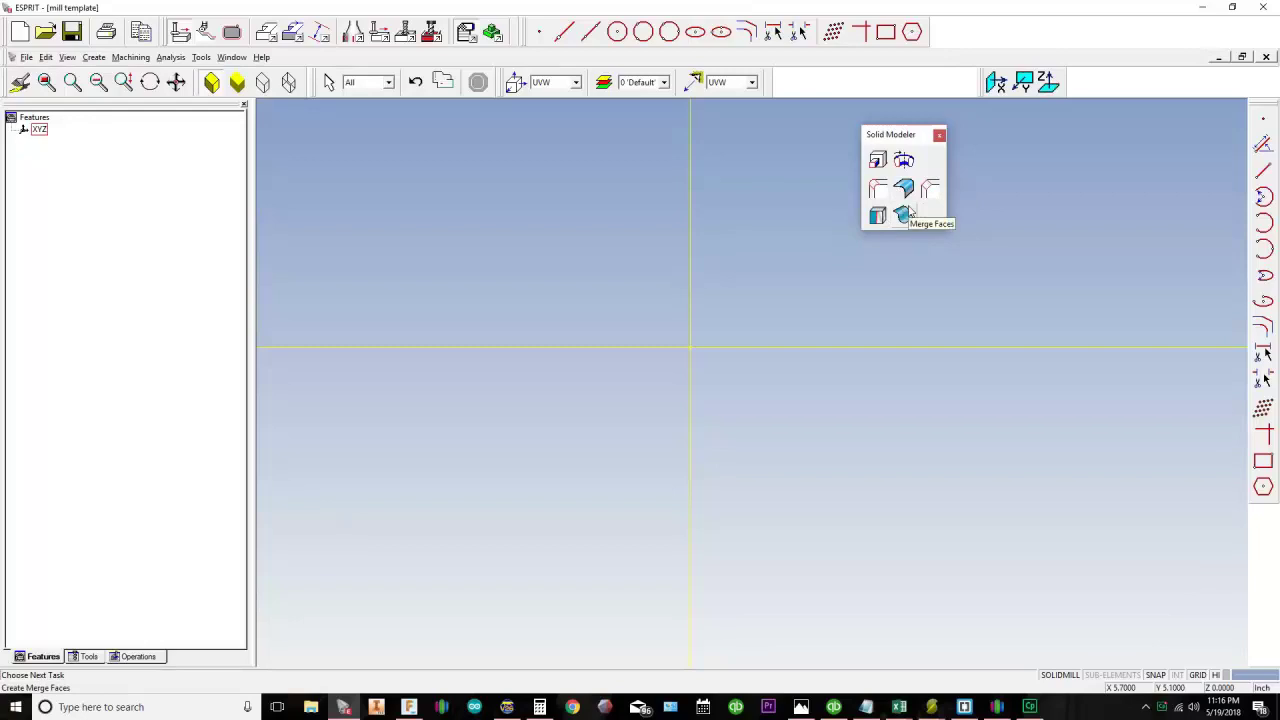
pyautogui.moveTo(899, 135); pyautogui.dragTo(960, 126)
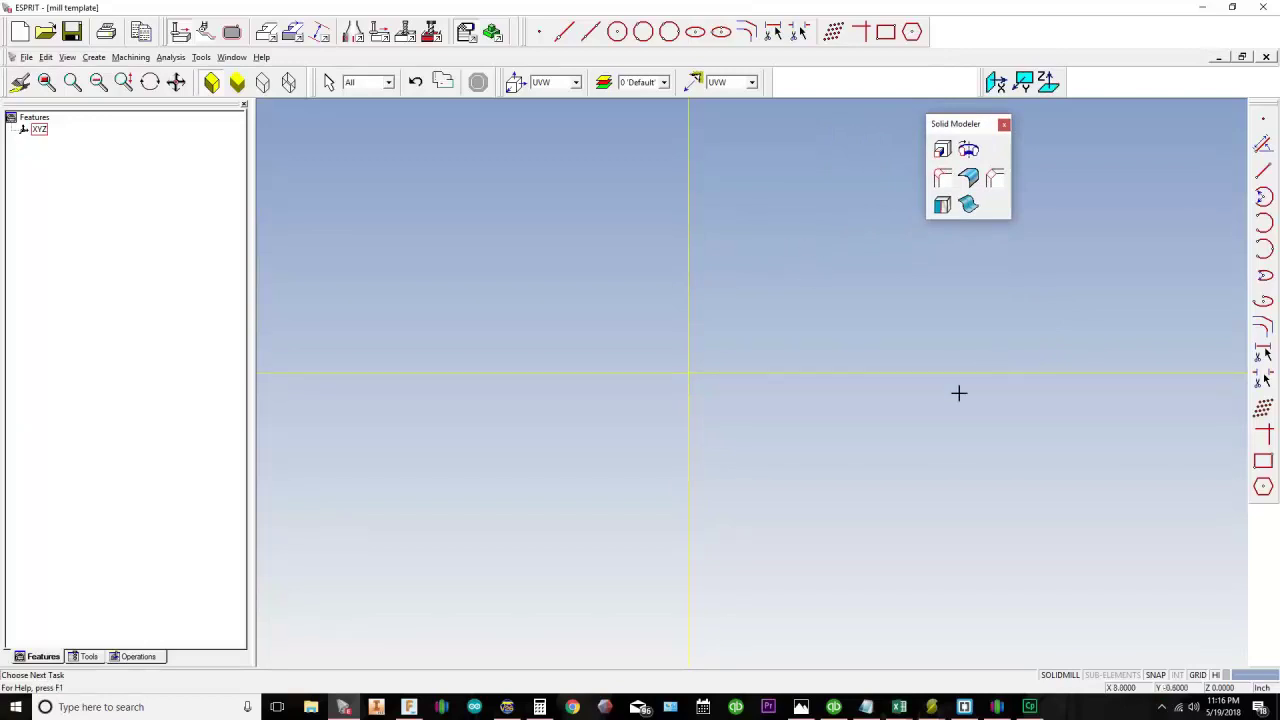
# Step: Create a six-sided polygon centred on the origin with an OD diameter of 6 and a base angle of 0
pyautogui.click(1263, 486)
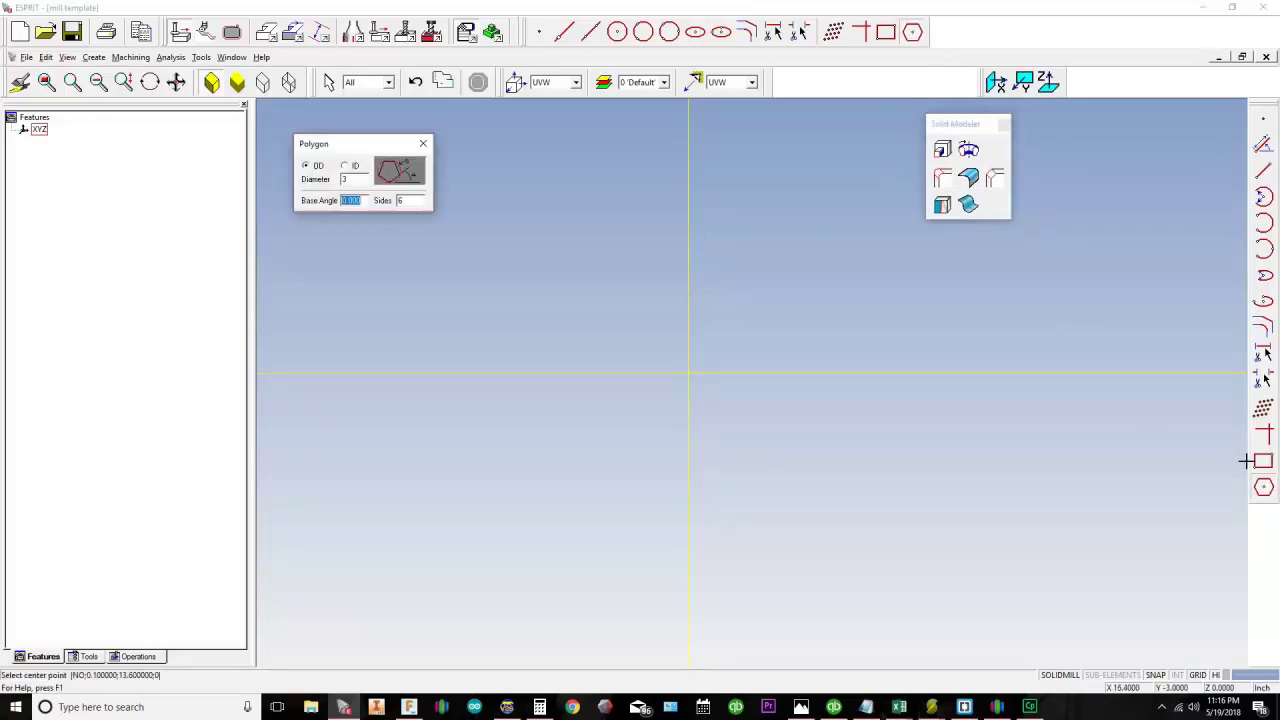
pyautogui.moveTo(361, 145); pyautogui.dragTo(384, 132)
pyautogui.doubleClick(378, 163)
pyautogui.write('8')
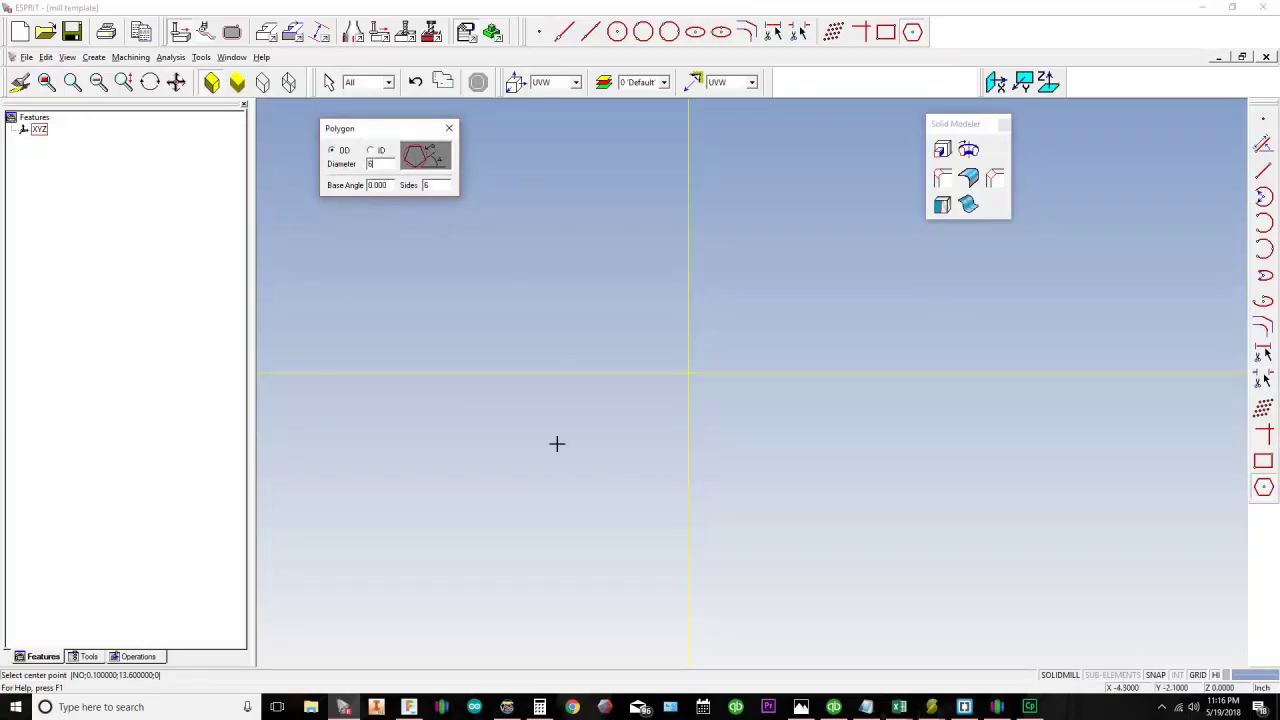
pyautogui.click(688, 374)
pyautogui.scroll(2, 726, 366)
pyautogui.moveTo(726, 366); pyautogui.dragTo(773, 338, button='middle')
pyautogui.scroll(-2, 776, 336)
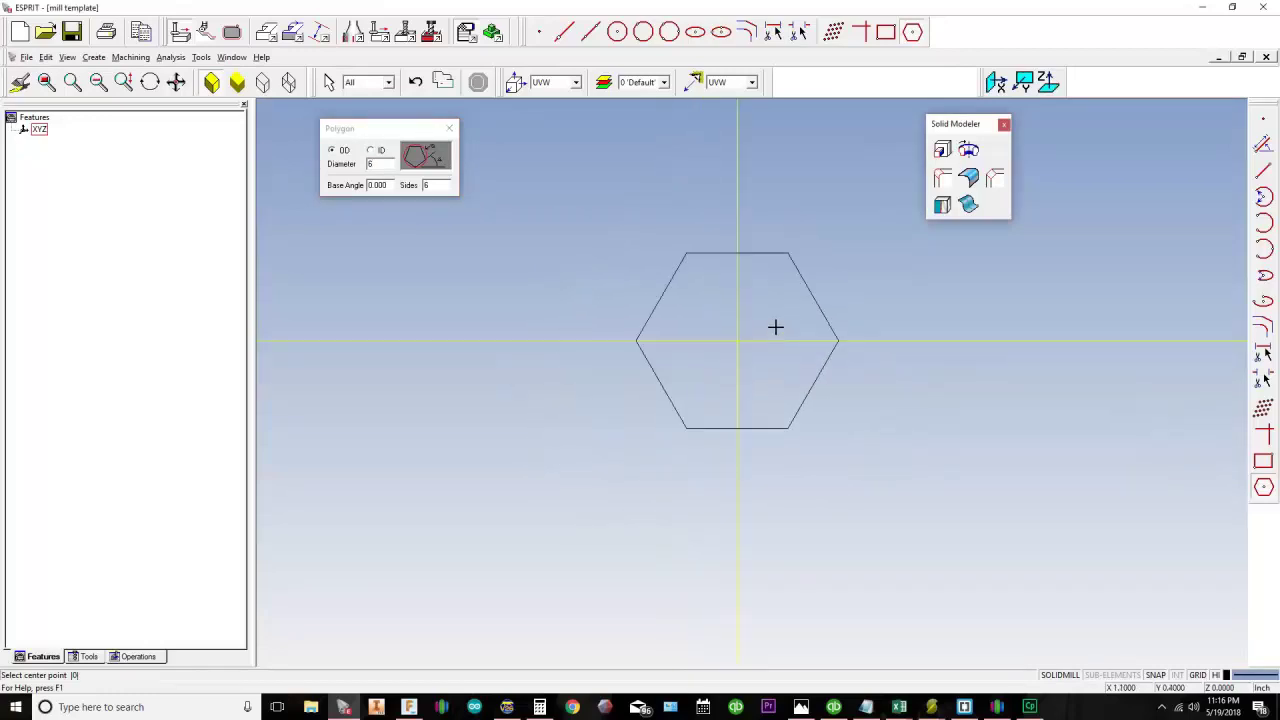
pyautogui.press('Escape')
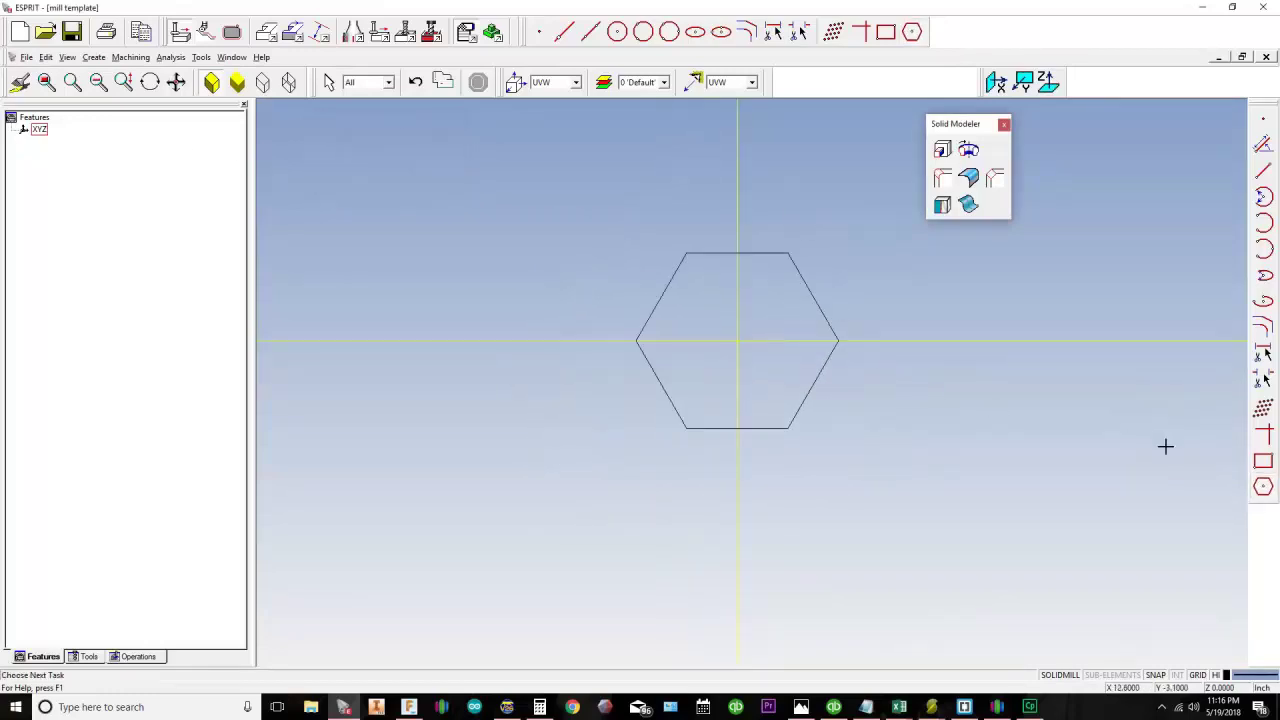
# Step: Try to extrude the hexagon without selecting its geometry first
pyautogui.moveTo(785, 238); pyautogui.dragTo(747, 224, button='middle')
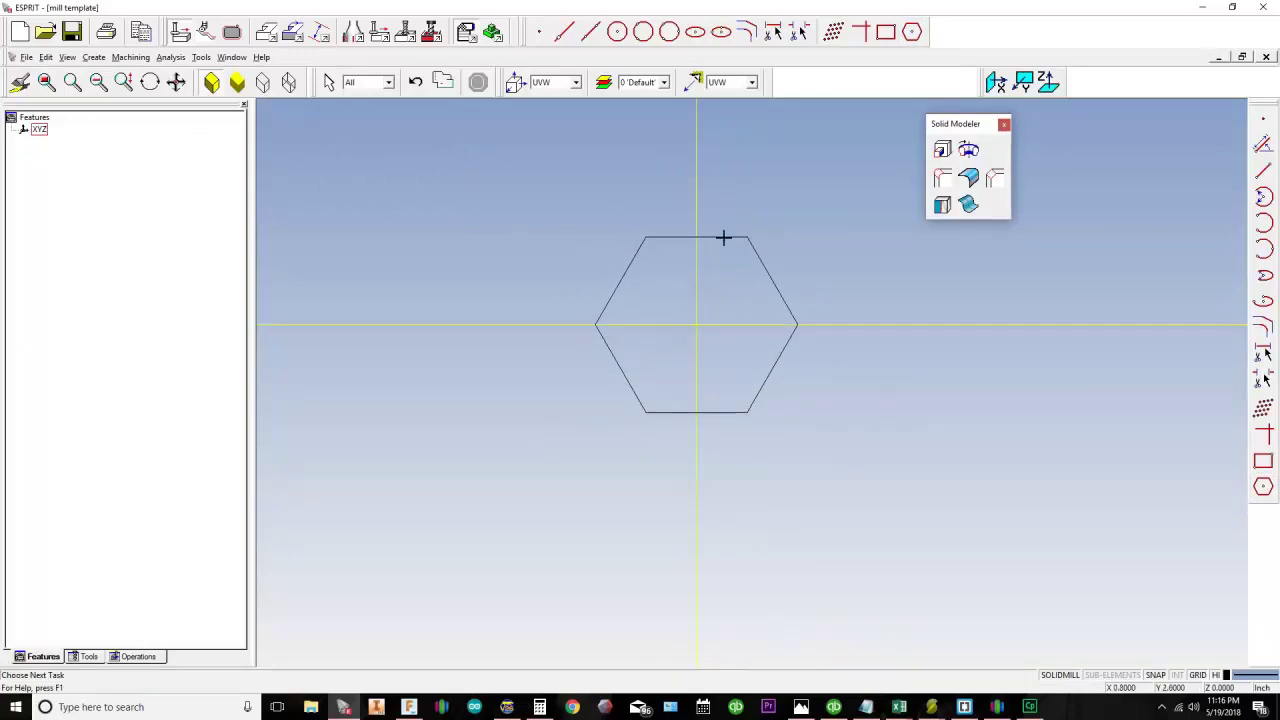
pyautogui.click(940, 151)
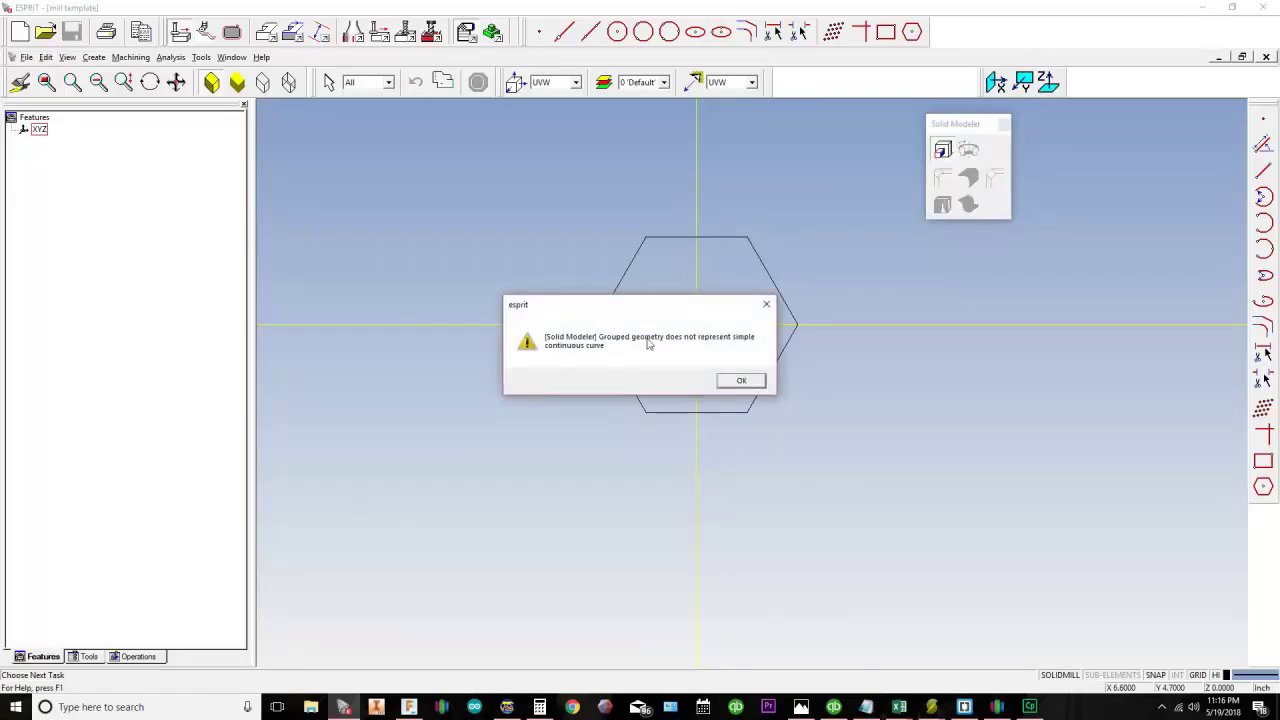
pyautogui.click(741, 380)
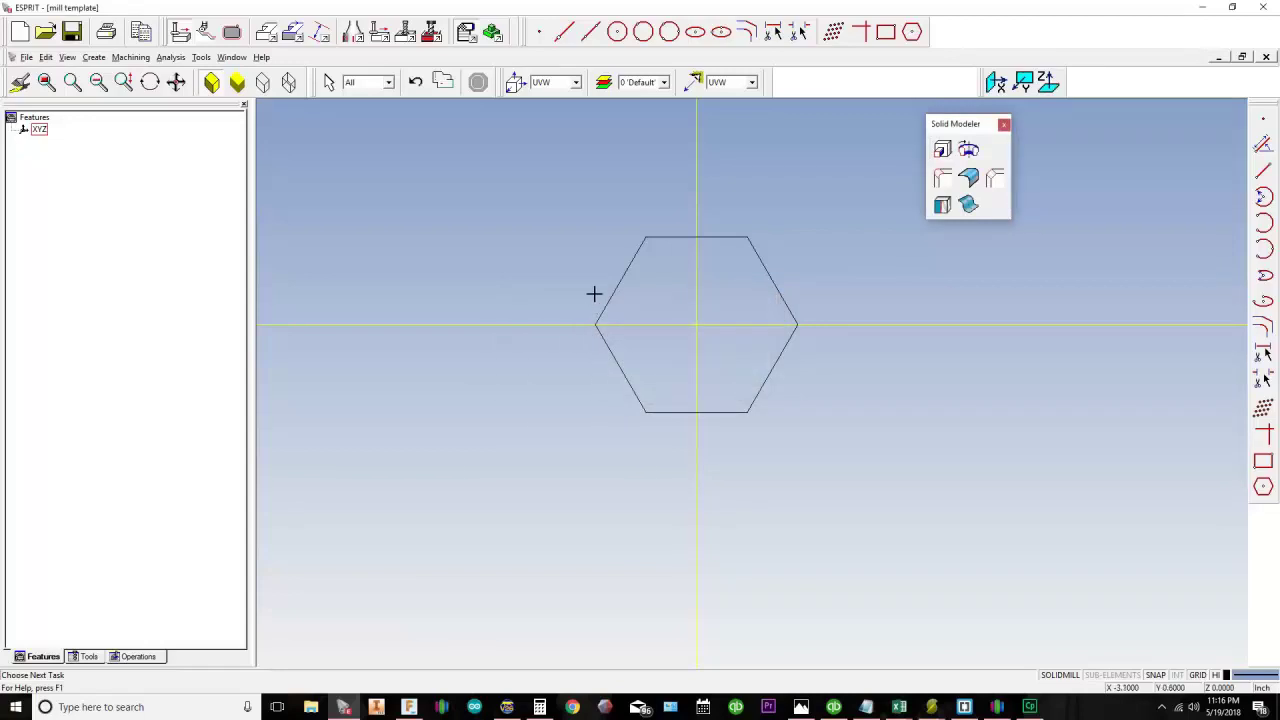
# Step: Select the whole hexagon and set up a blind Extrude Boss/Cut in the reverse direction
pyautogui.moveTo(489, 192); pyautogui.dragTo(891, 441)
pyautogui.click(942, 149)
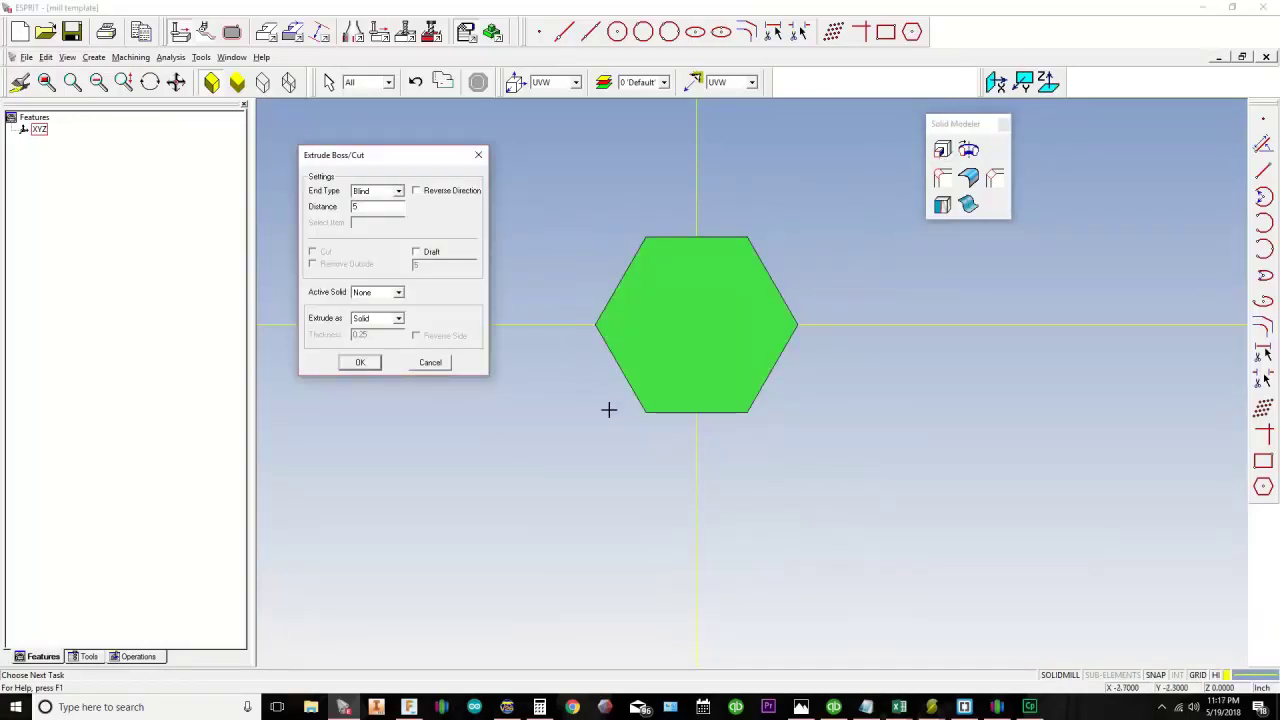
pyautogui.moveTo(614, 420); pyautogui.dragTo(663, 309, button='middle')
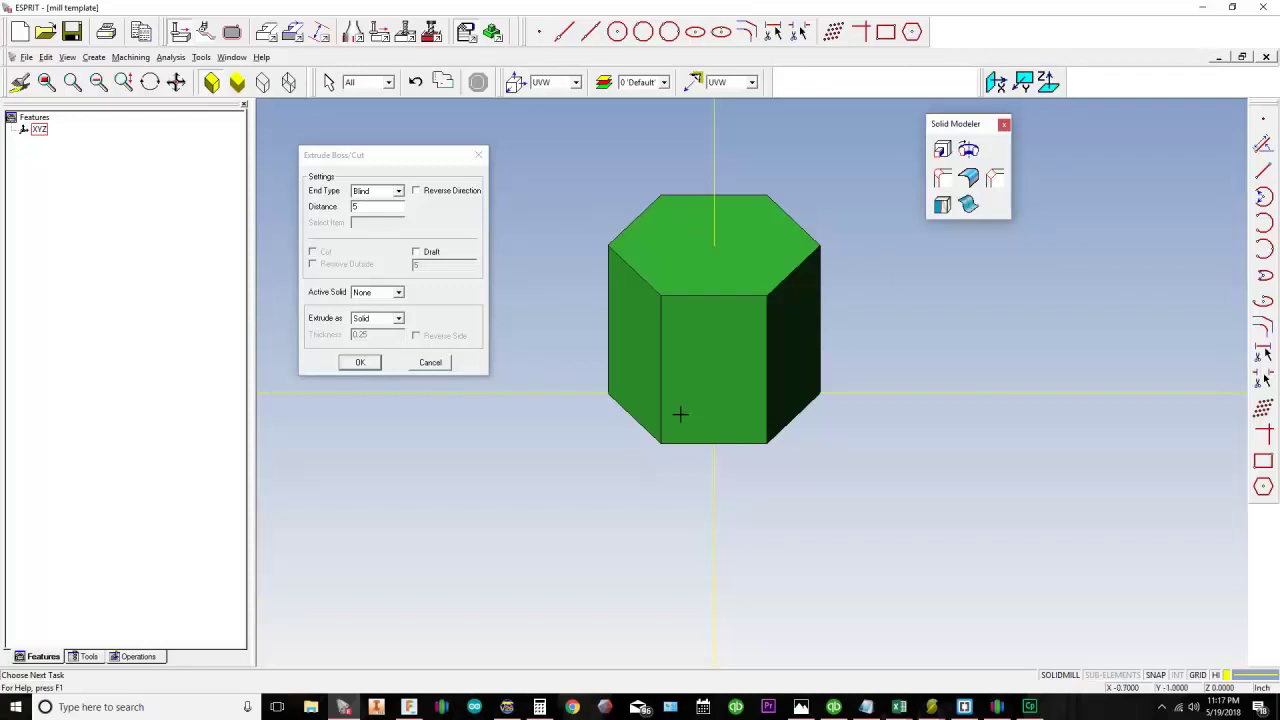
pyautogui.click(416, 191)
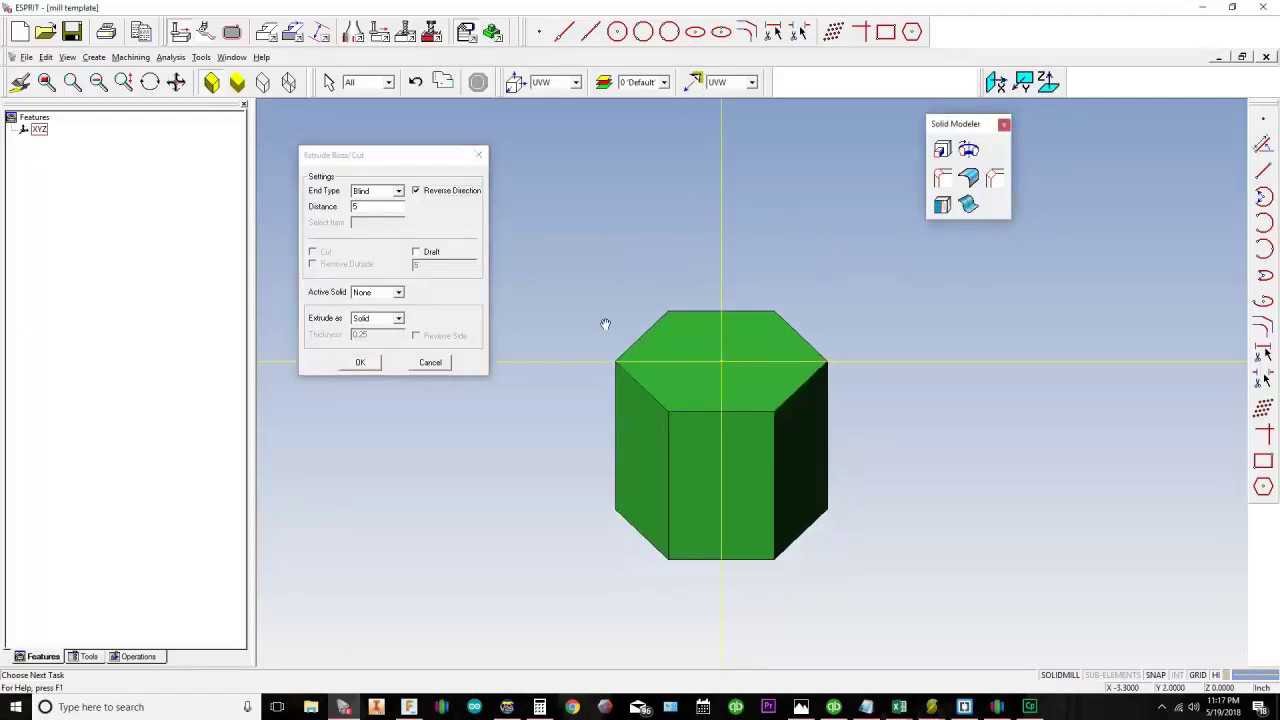
# Step: Try the Mid Plane and Up to Face end types for the extrusion and return to Blind
pyautogui.click(368, 194)
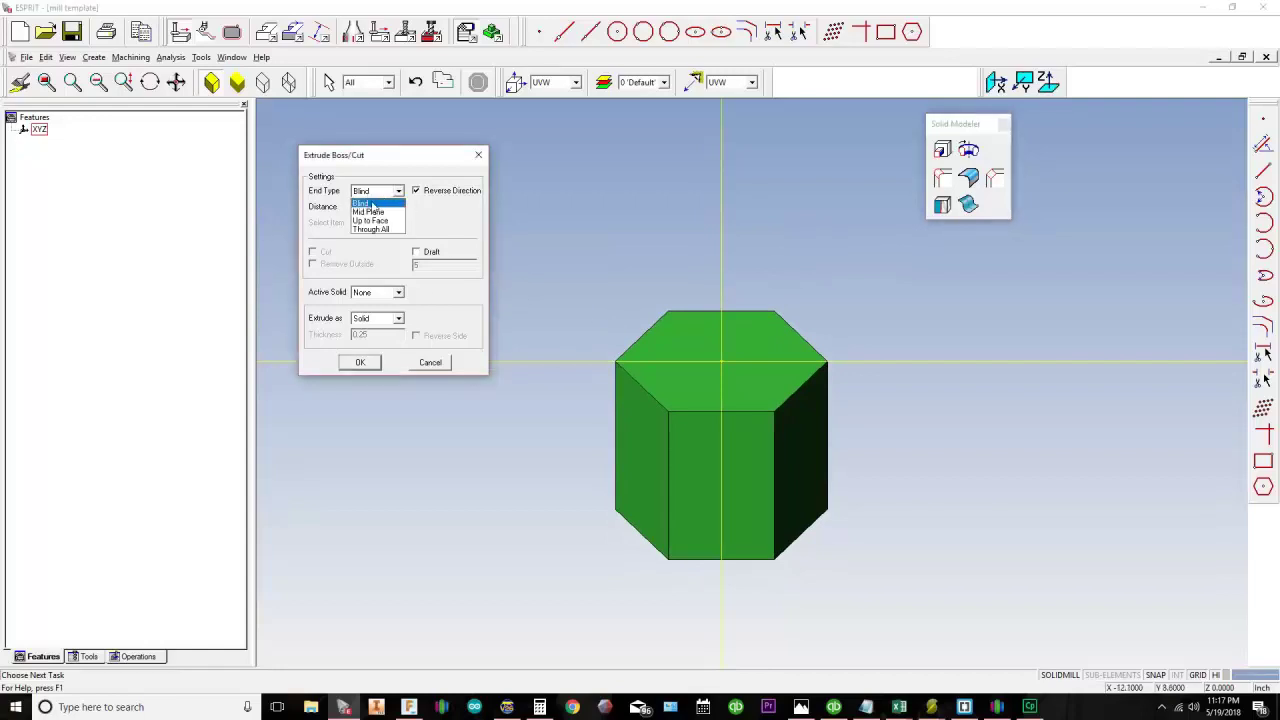
pyautogui.click(379, 213)
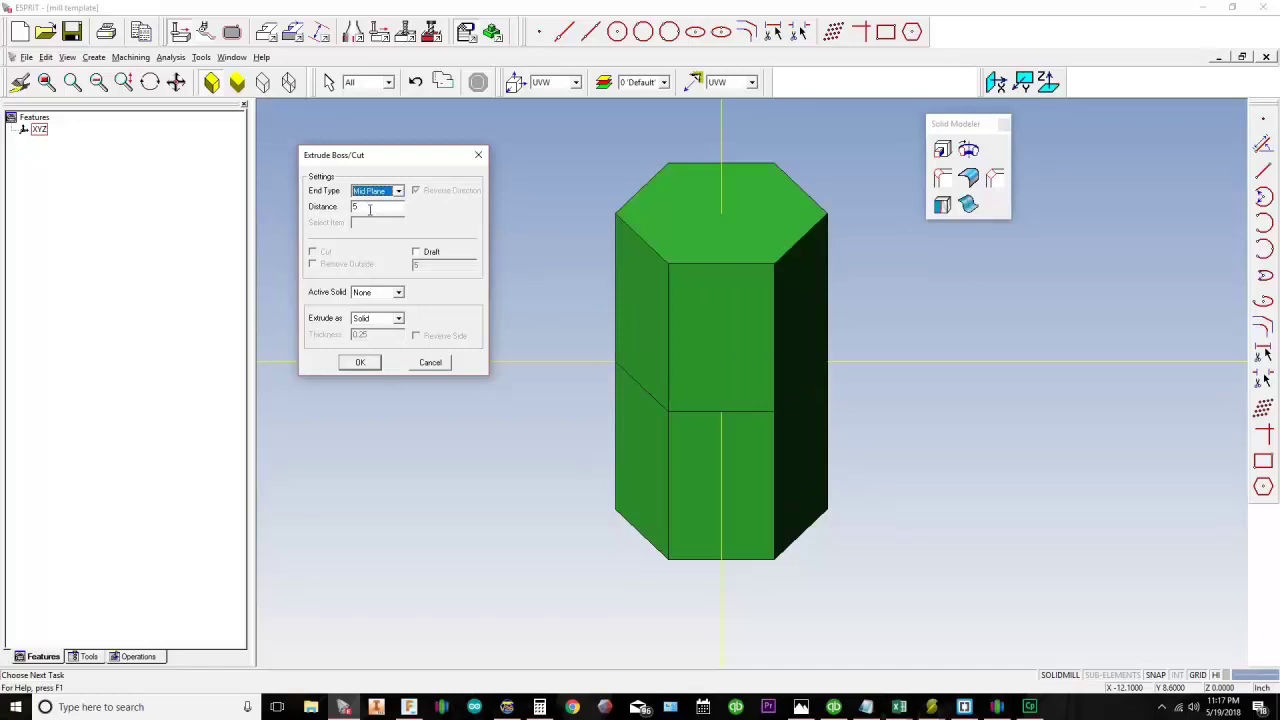
pyautogui.click(397, 191)
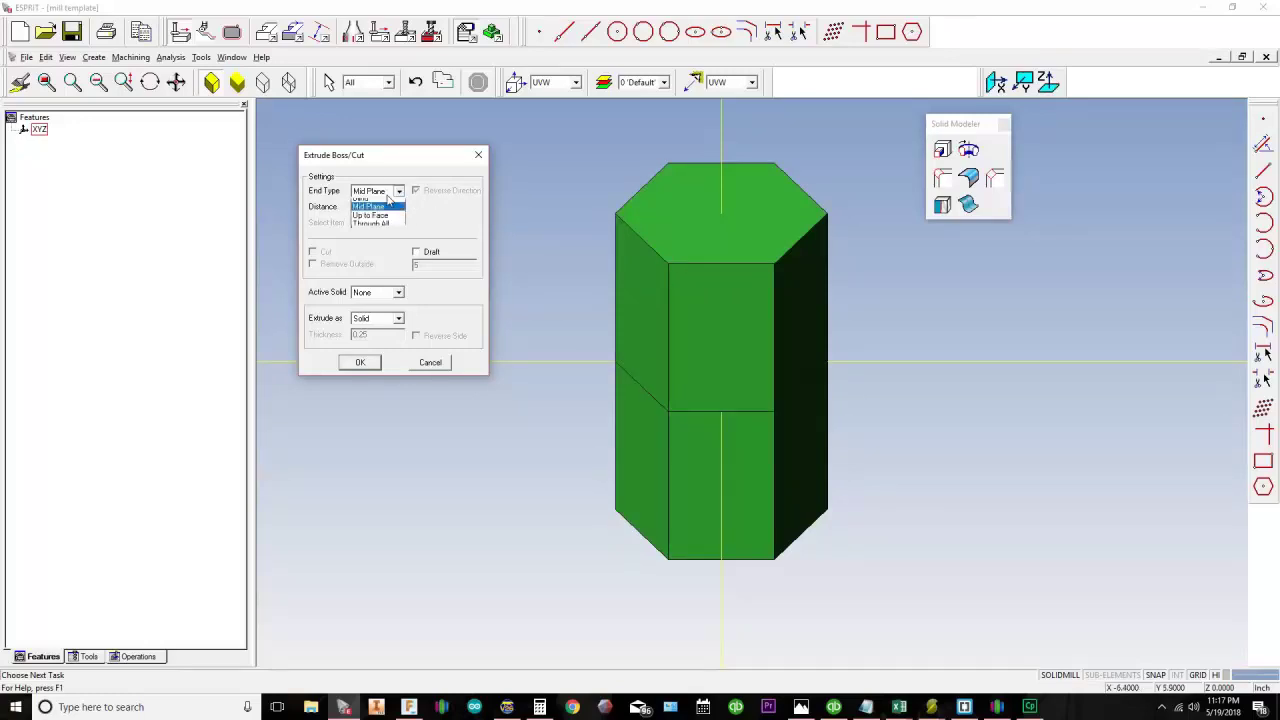
pyautogui.click(395, 221)
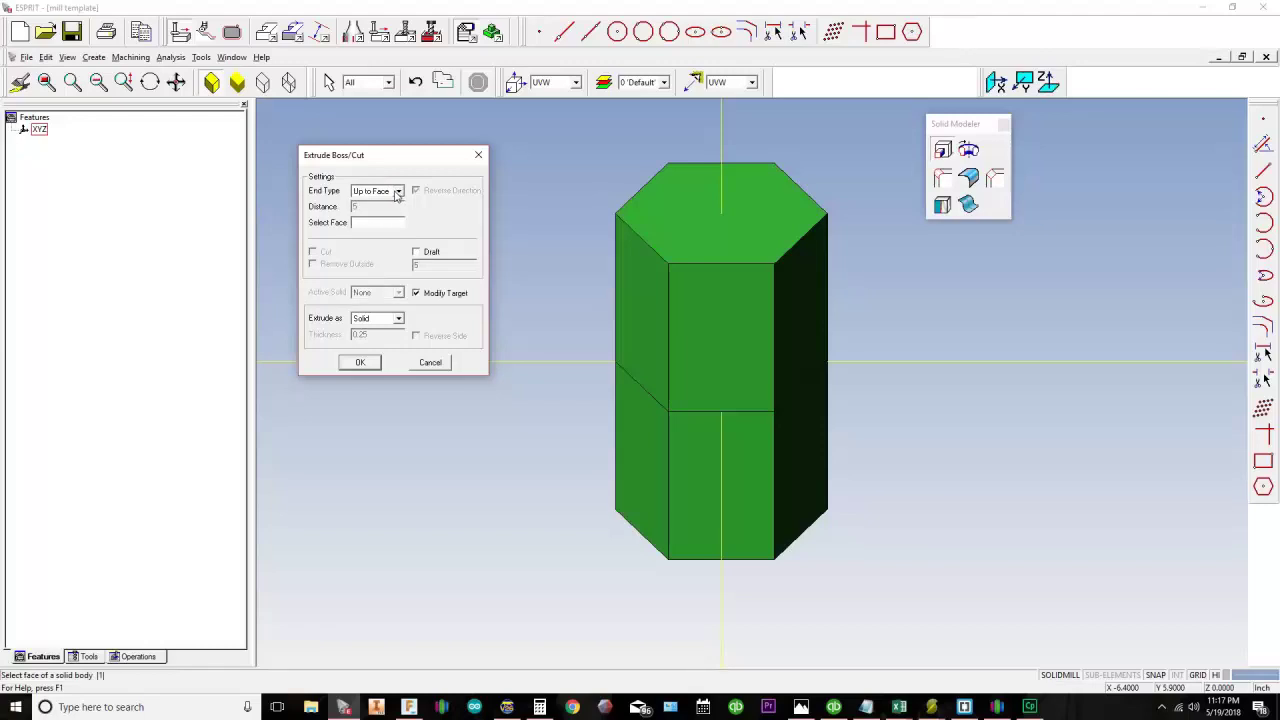
pyautogui.click(396, 192)
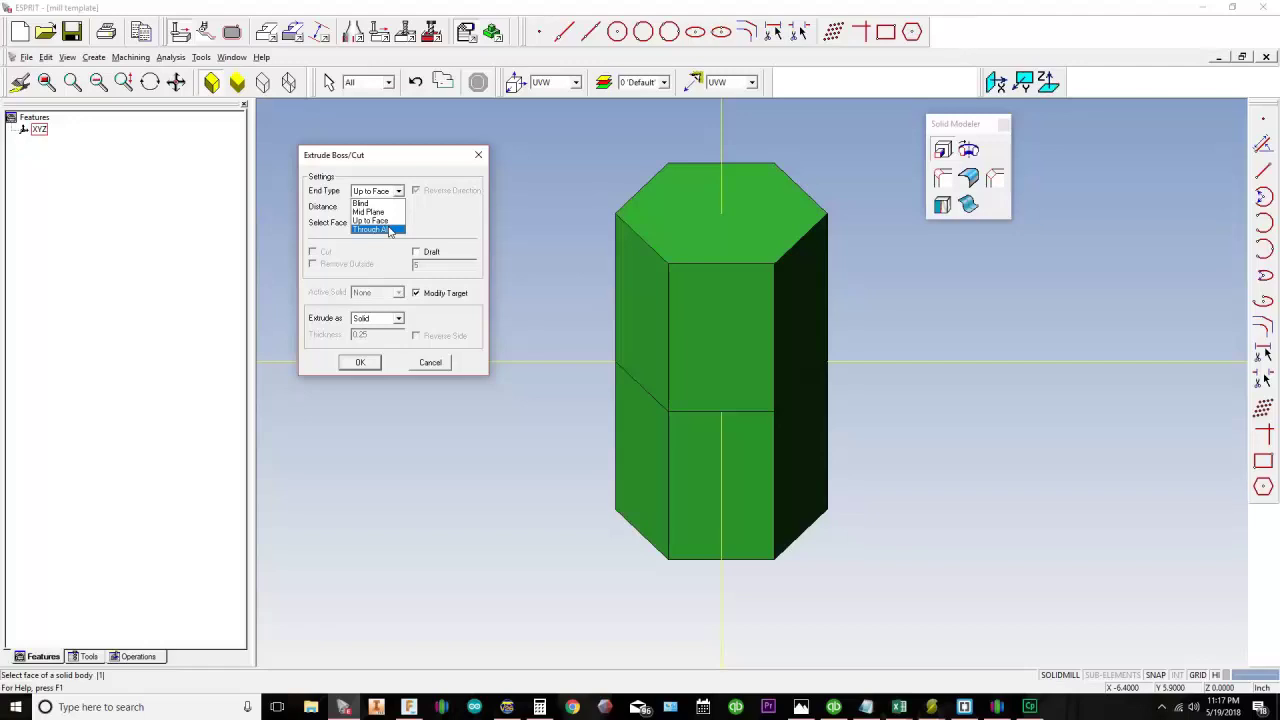
pyautogui.click(380, 204)
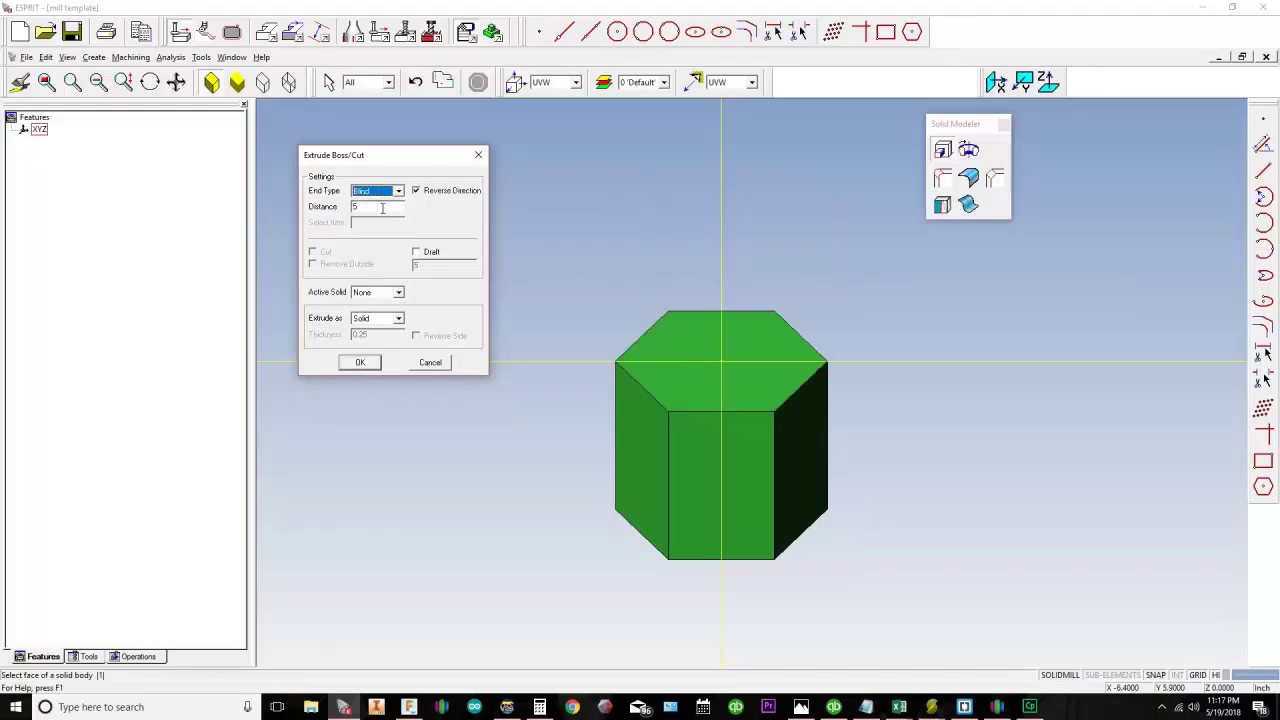
# Step: Preview the extrusion at a distance of 10, and create the hexagonal solid at a distance of 4
pyautogui.press('Tab')
pyautogui.click(777, 366)
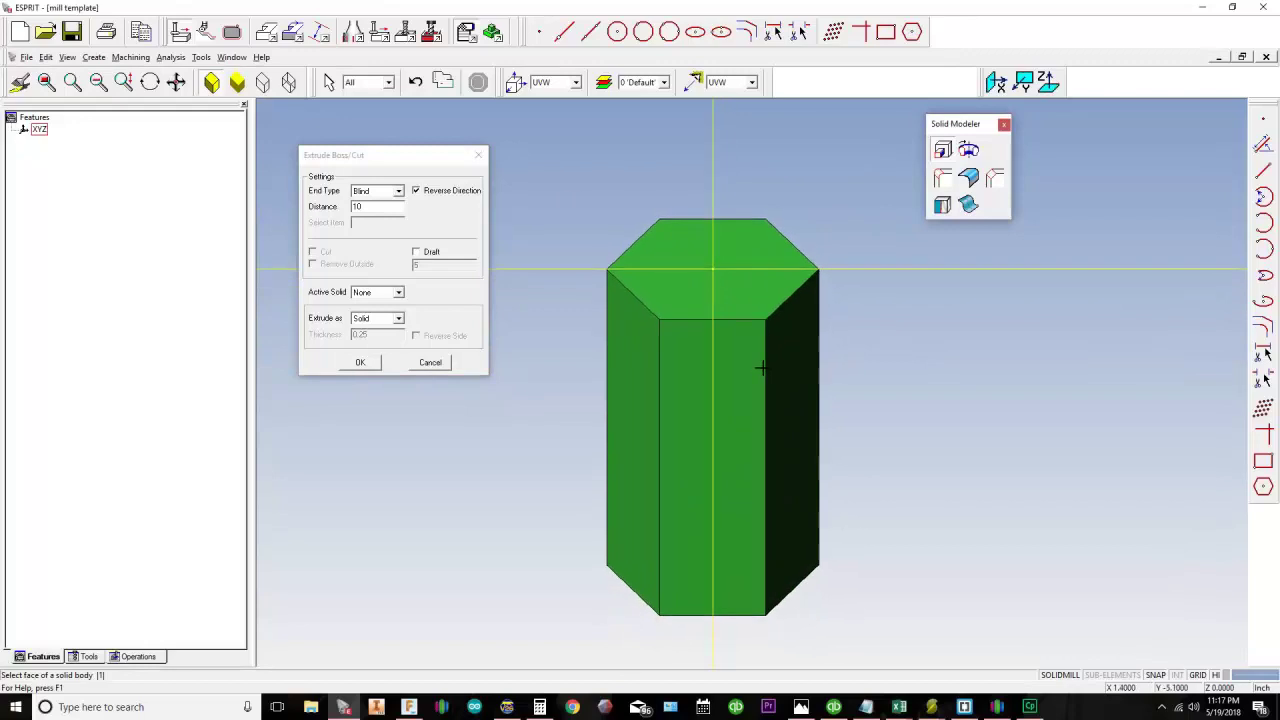
pyautogui.click(333, 180)
pyautogui.write('4')
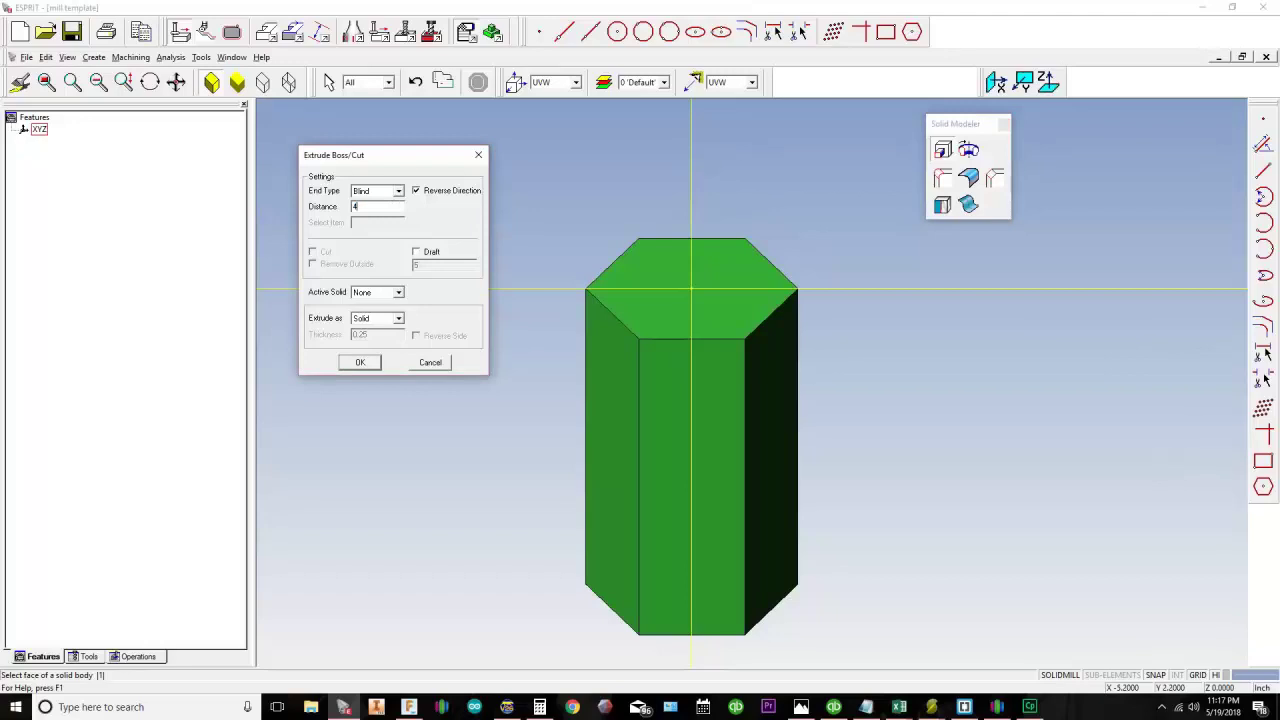
pyautogui.press('Tab')
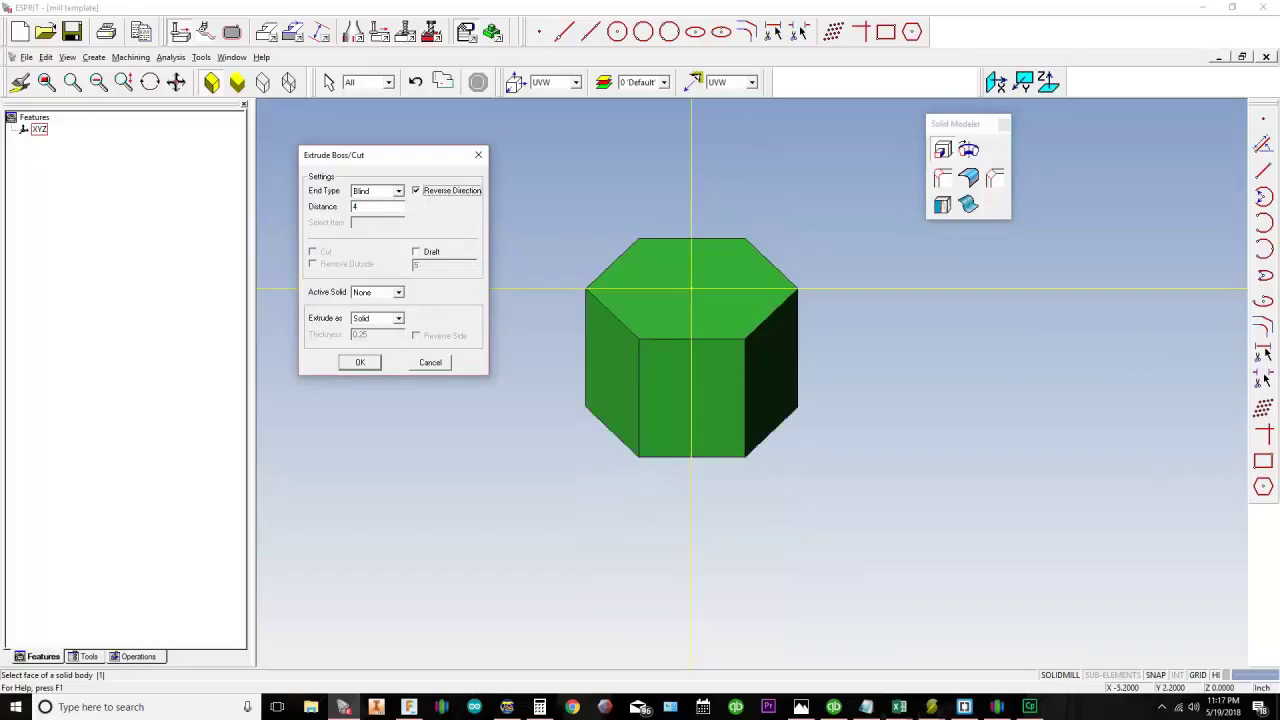
pyautogui.click(360, 362)
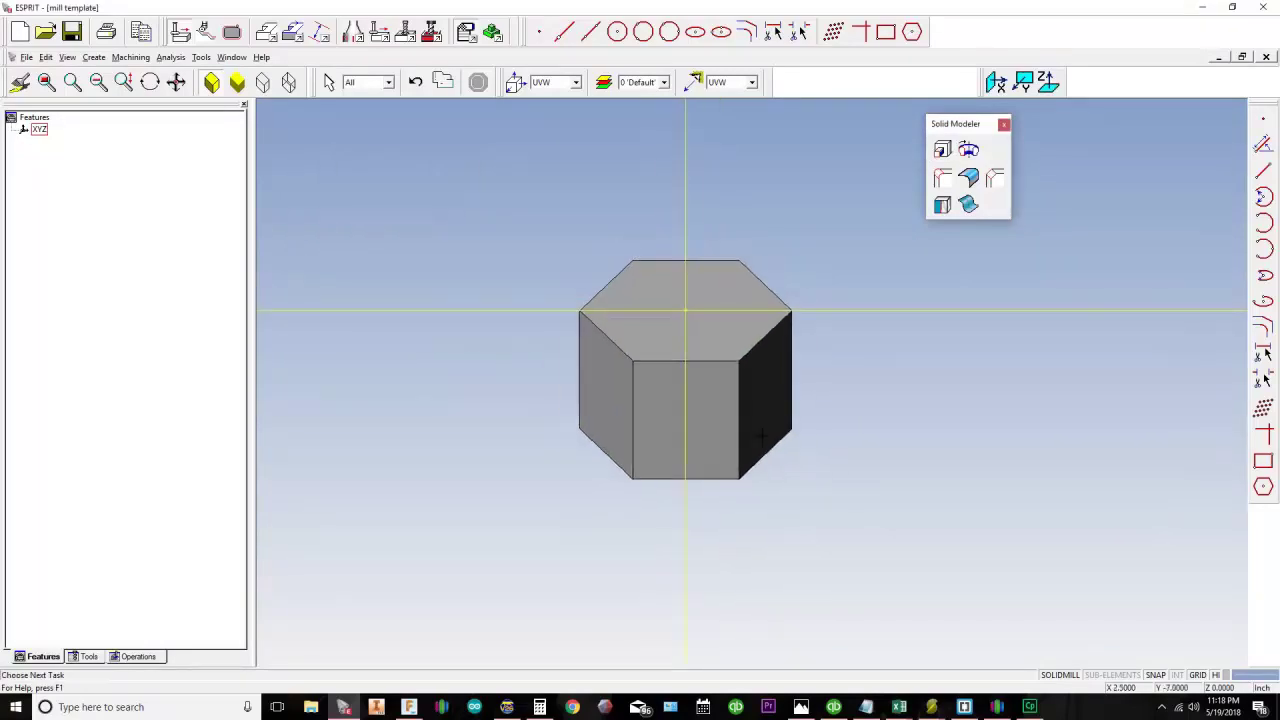
pyautogui.click(511, 227)
pyautogui.click(876, 476)
pyautogui.moveTo(923, 489); pyautogui.dragTo(949, 492, button='middle')
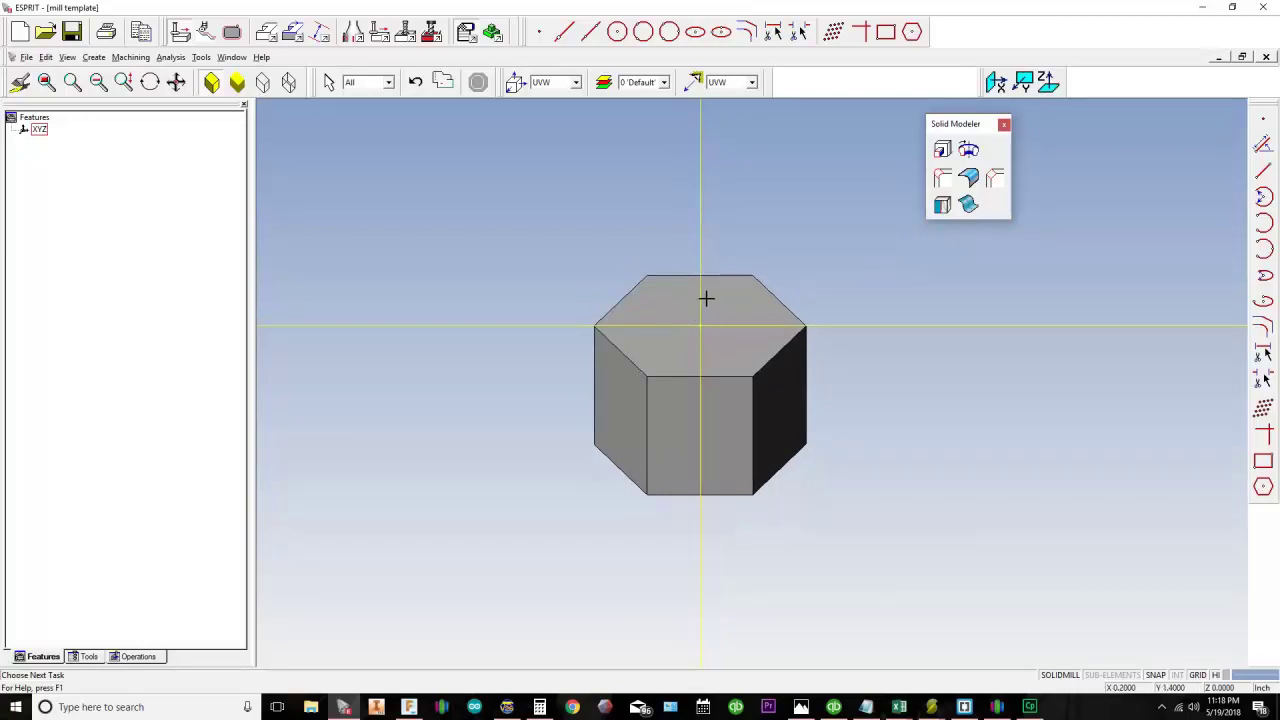
pyautogui.moveTo(1063, 523)
pyautogui.mouseDown(button='middle')
pyautogui.moveTo(1011, 431)
pyautogui.moveTo(1034, 491)
pyautogui.moveTo(1059, 503)
pyautogui.mouseUp(button='middle')
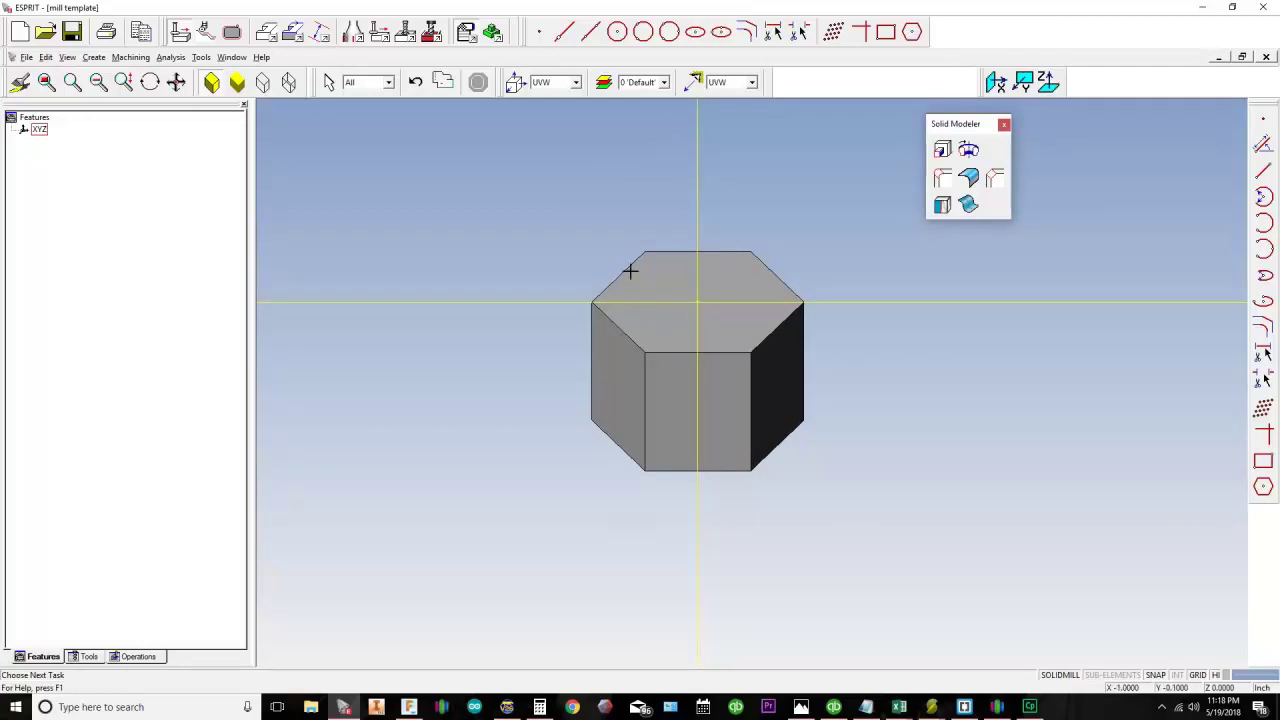
# Step: Sketch a circle centred on the origin on the hexagonal solid's top face, within its edges
pyautogui.click(617, 32)
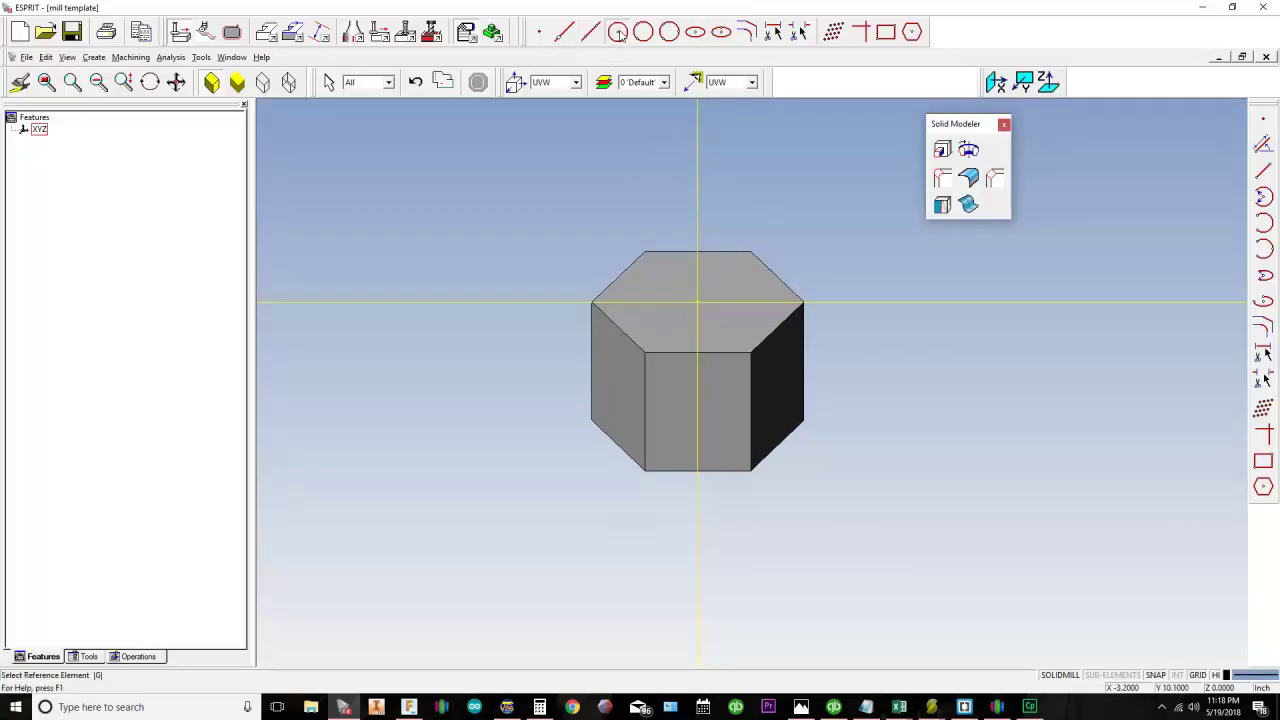
pyautogui.click(697, 301)
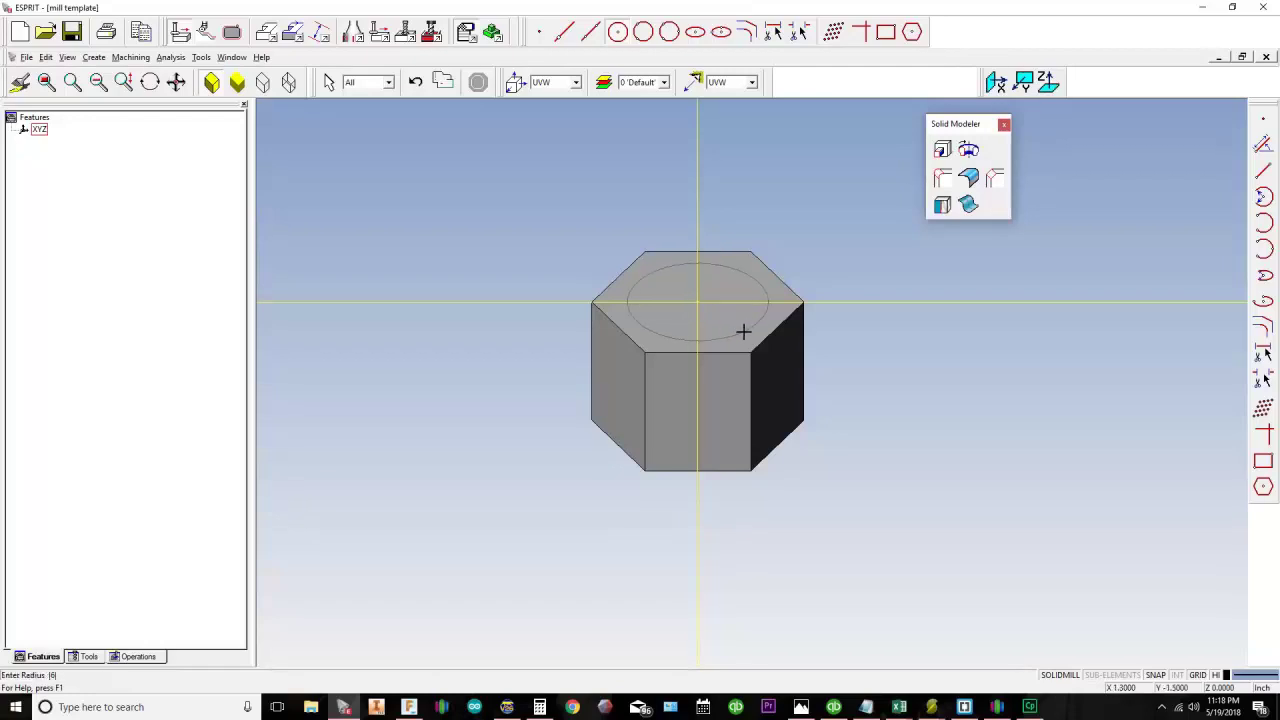
pyautogui.click(735, 331)
pyautogui.press('Escape')
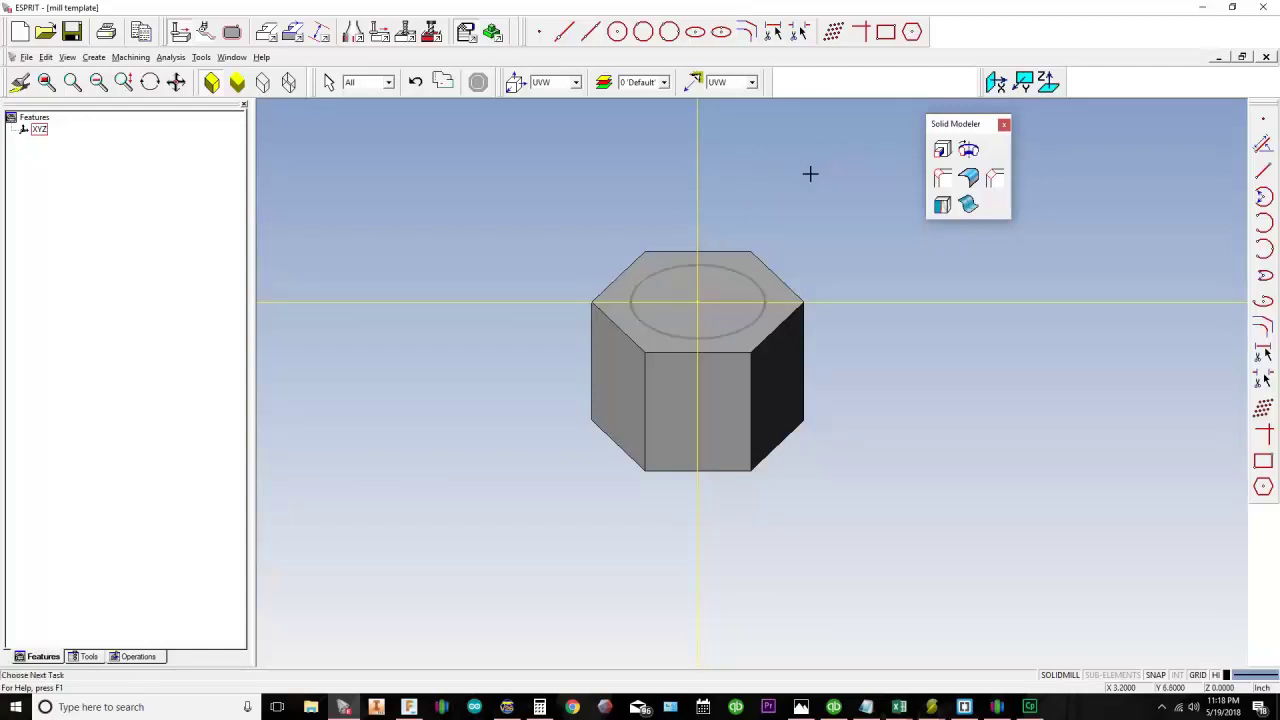
# Step: Cut the circle through Body 1 with a blind Extrude Boss/Cut in the reverse direction at a distance of 4
pyautogui.click(941, 152)
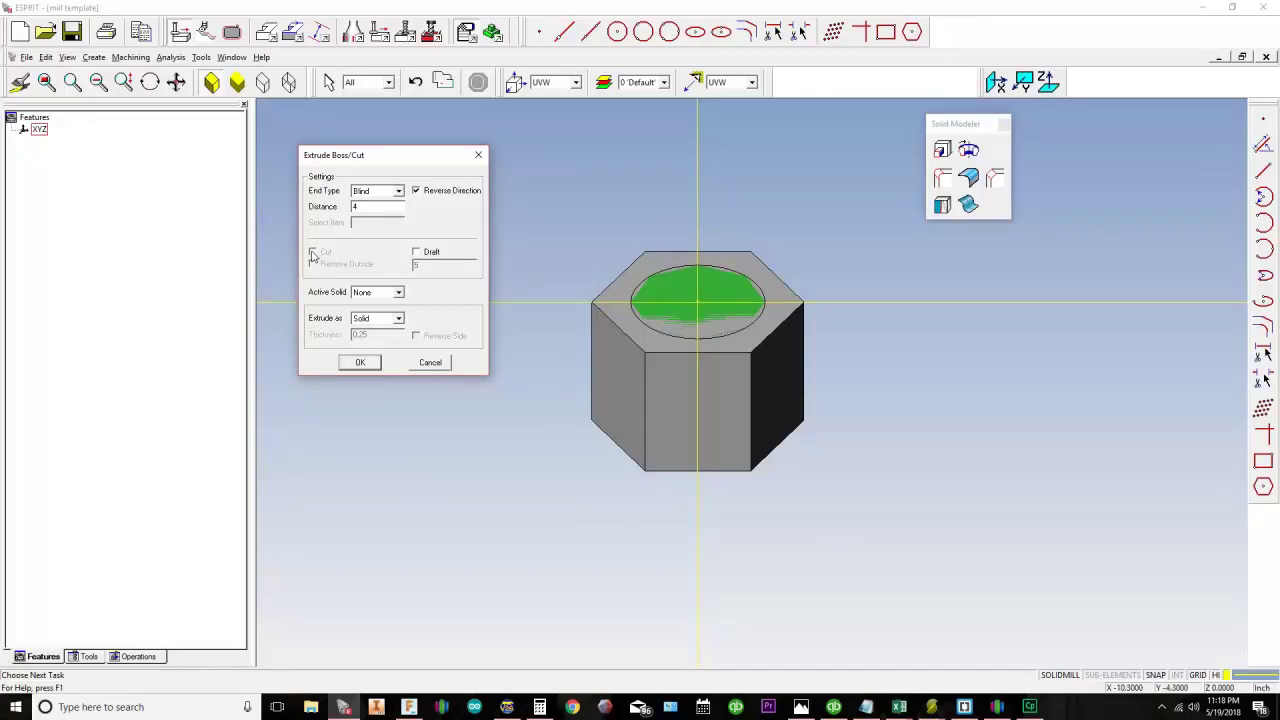
pyautogui.click(396, 293)
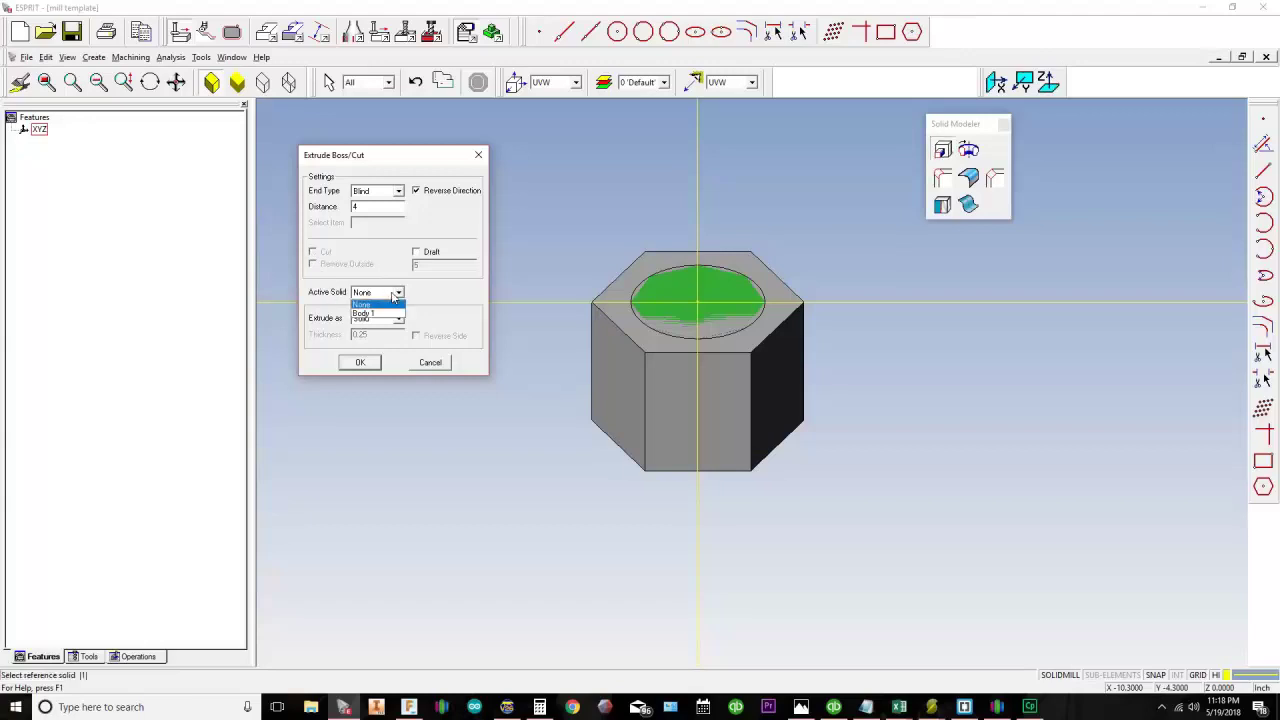
pyautogui.click(390, 313)
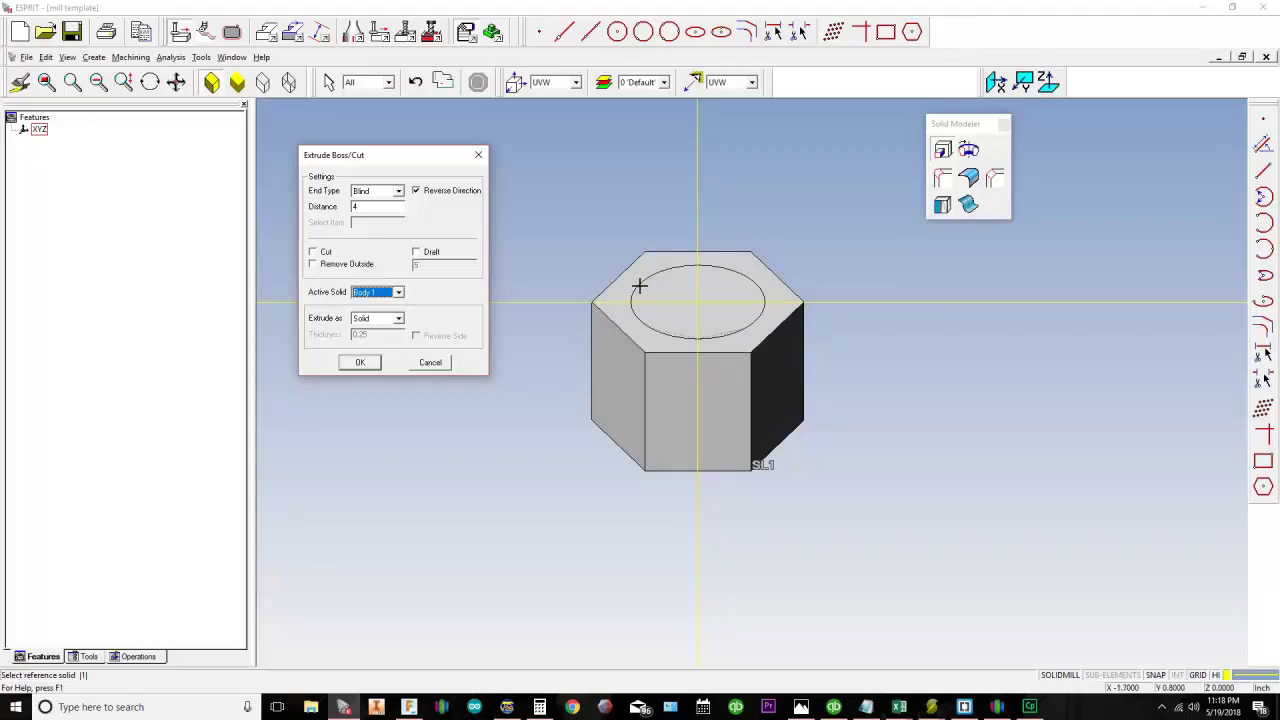
pyautogui.click(313, 253)
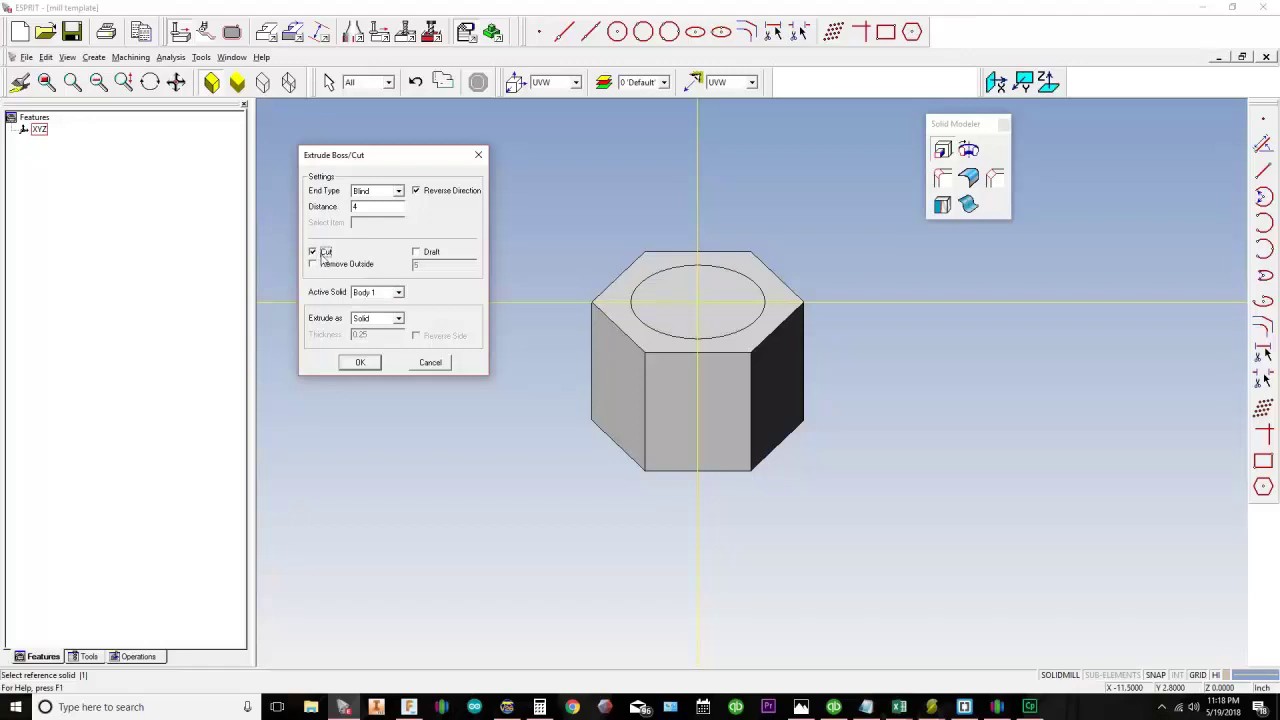
pyautogui.click(360, 362)
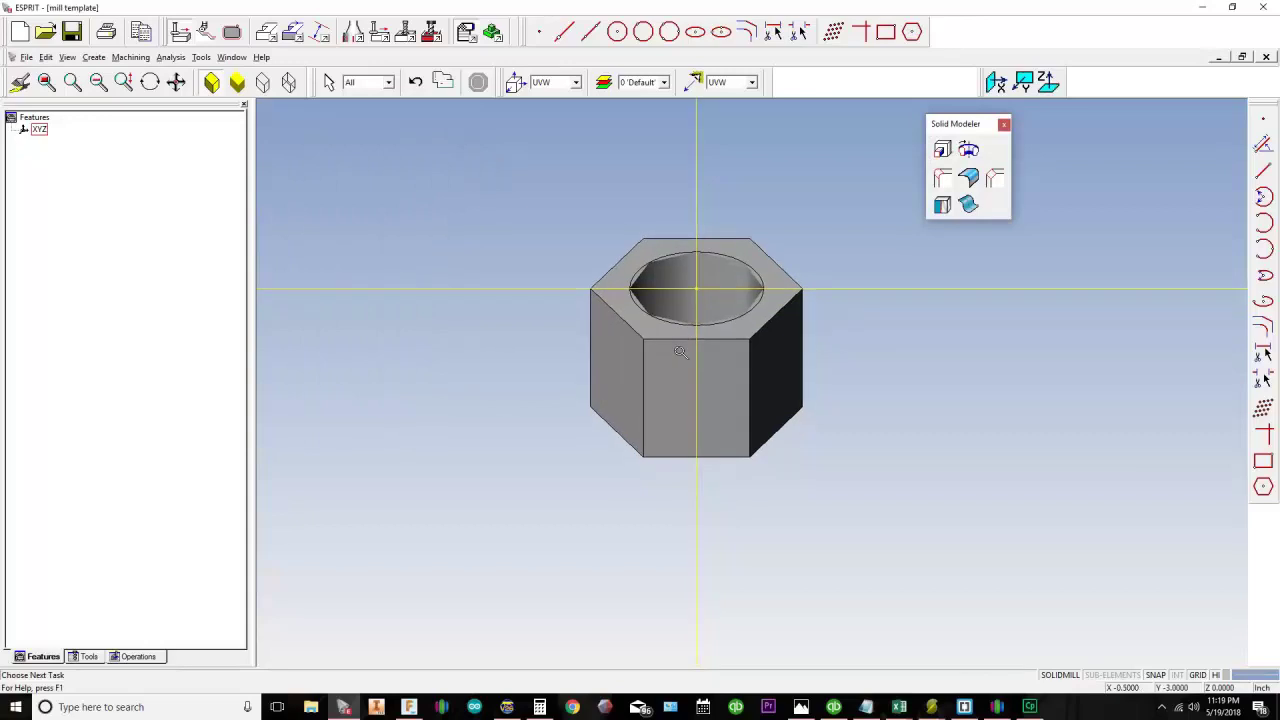
pyautogui.scroll(-2, 680, 352)
pyautogui.moveTo(654, 372)
pyautogui.mouseDown(button='middle')
pyautogui.moveTo(623, 360)
pyautogui.moveTo(623, 346)
pyautogui.moveTo(654, 354)
pyautogui.moveTo(651, 374)
pyautogui.moveTo(657, 352)
pyautogui.mouseUp(button='middle')
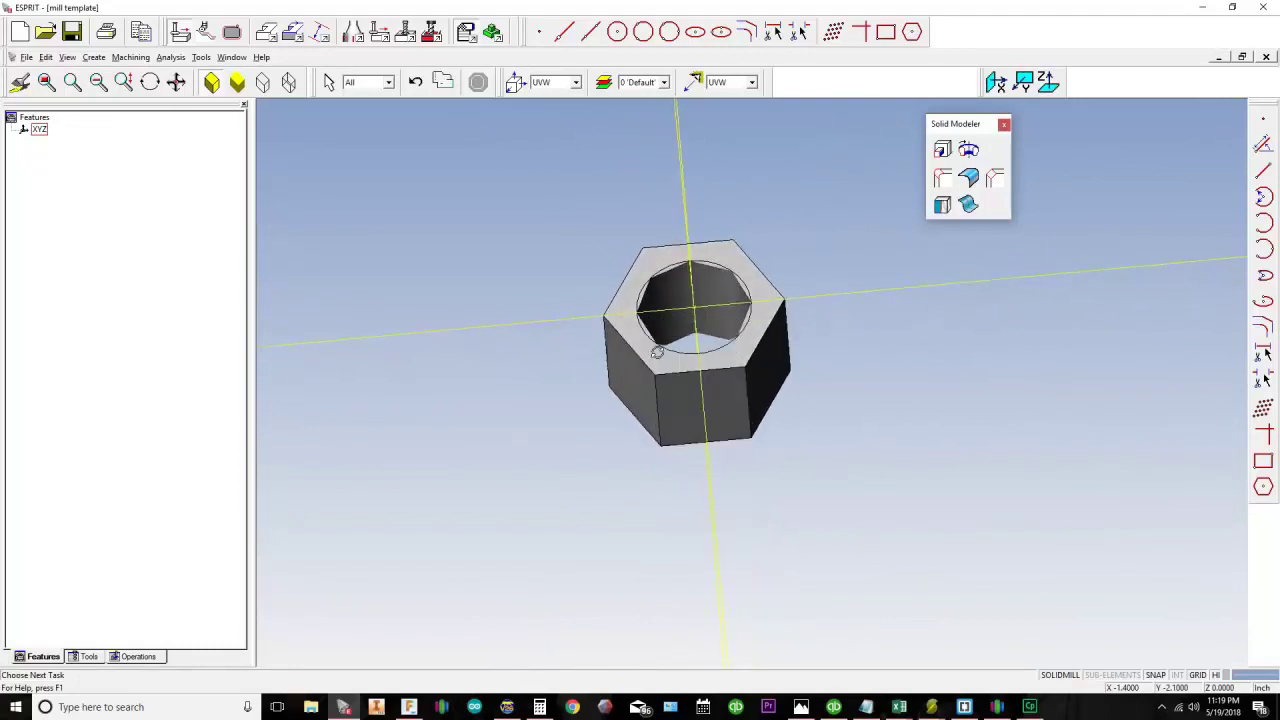
# Step: Undo the through cut and cut the circle into Body 1 in the reverse direction at a distance of 1
pyautogui.hotkey('ctrl', 'z')
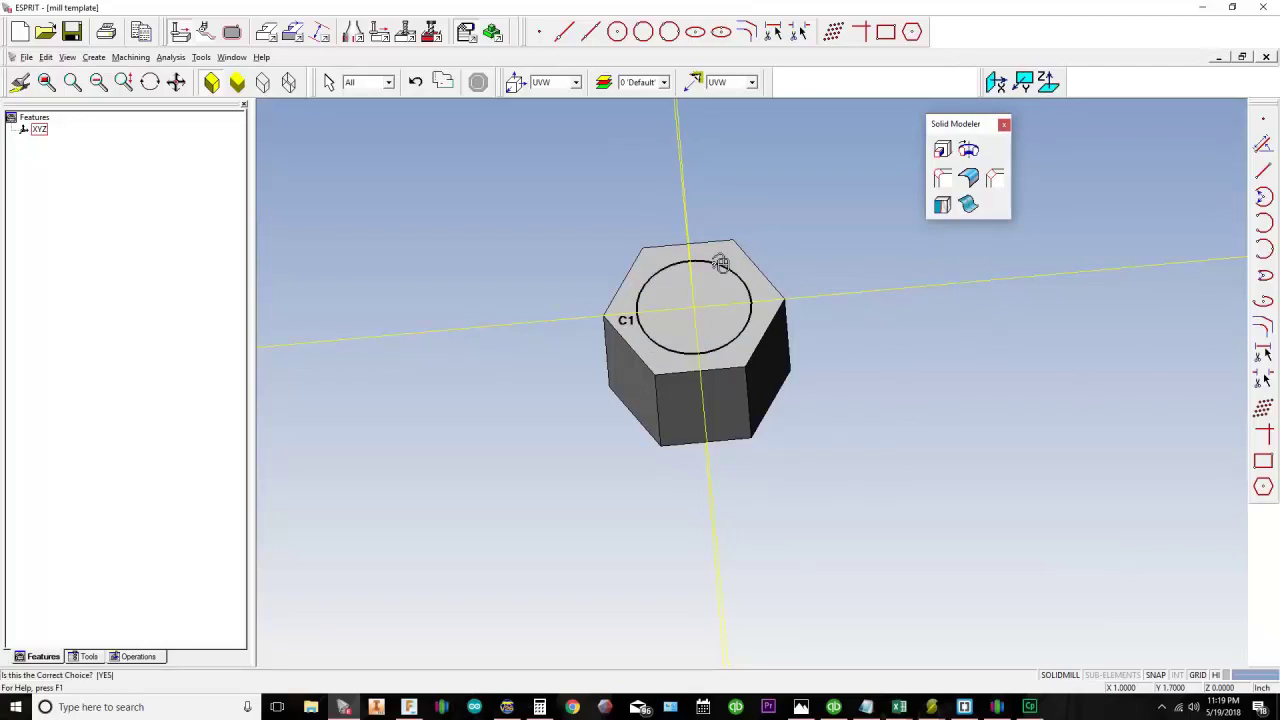
pyautogui.click(942, 149)
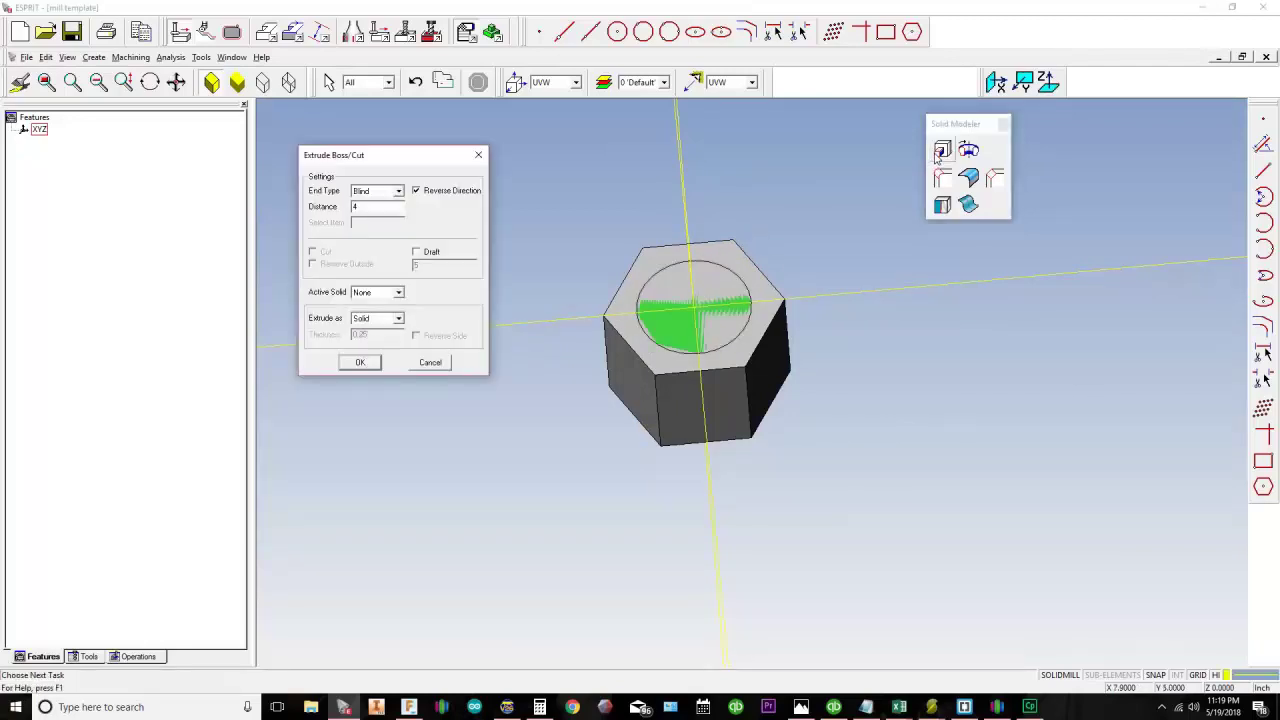
pyautogui.moveTo(622, 292); pyautogui.dragTo(617, 308, button='middle')
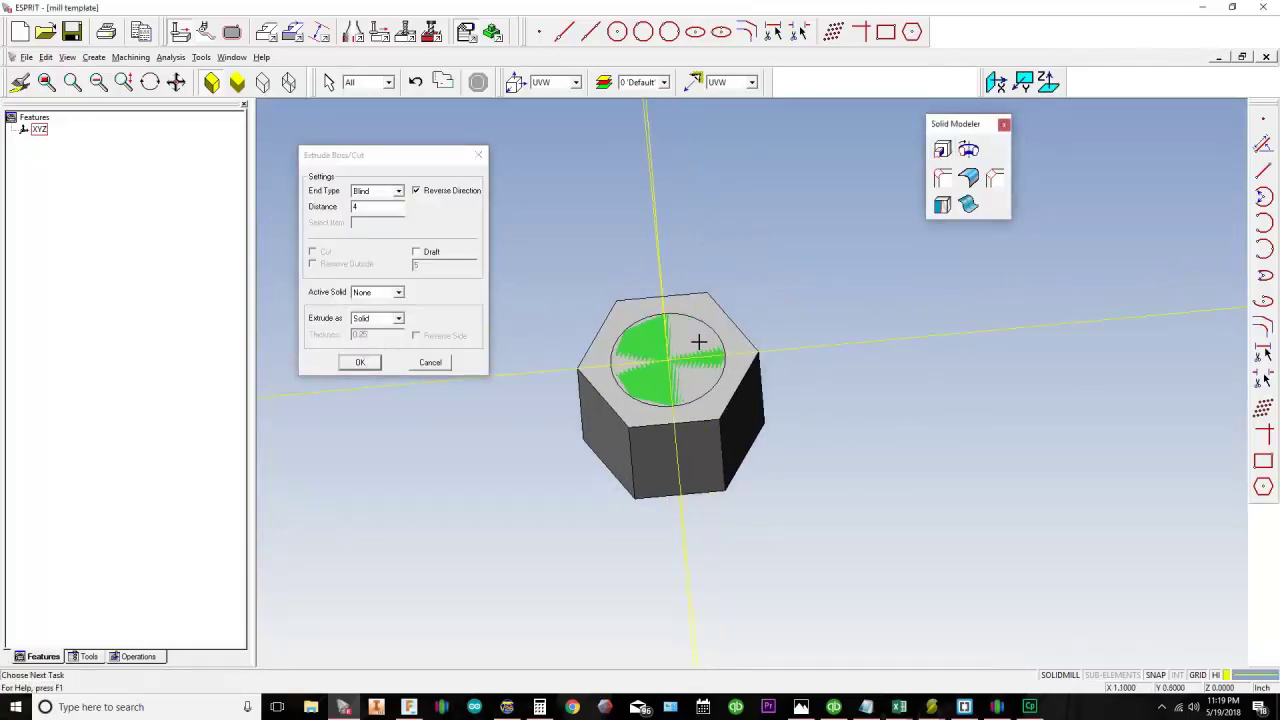
pyautogui.click(375, 204)
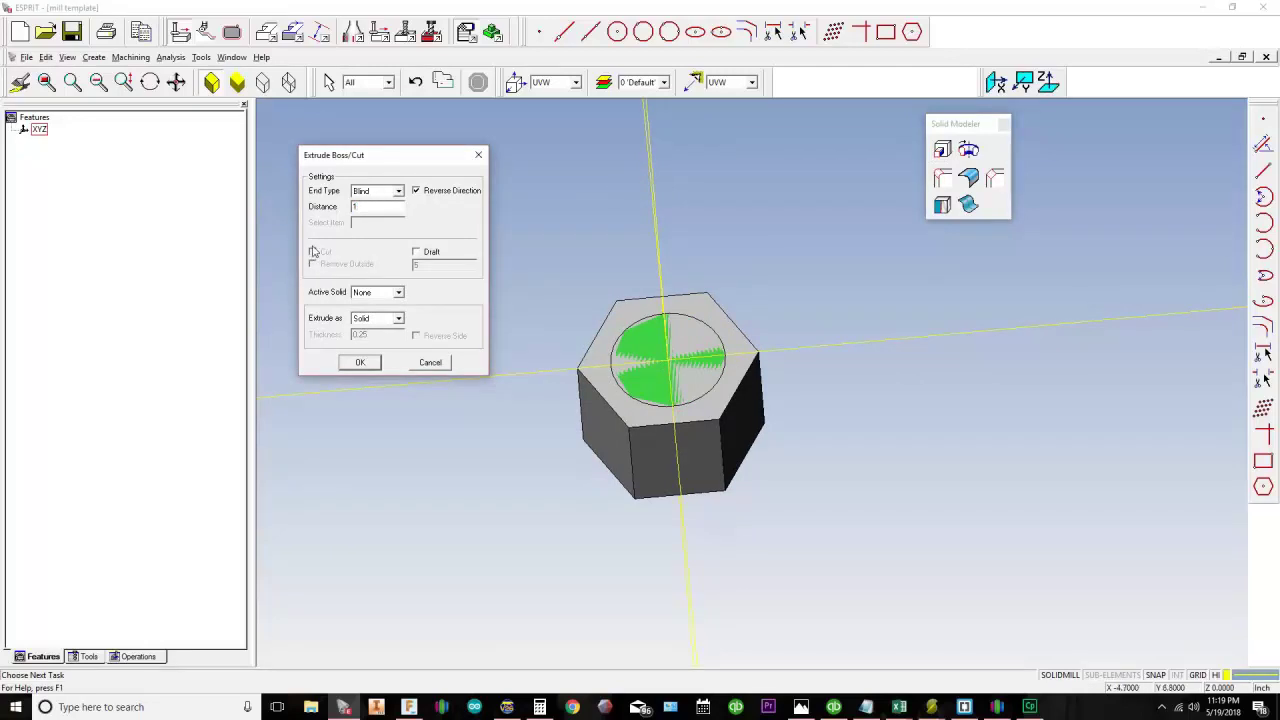
pyautogui.click(366, 294)
pyautogui.click(378, 316)
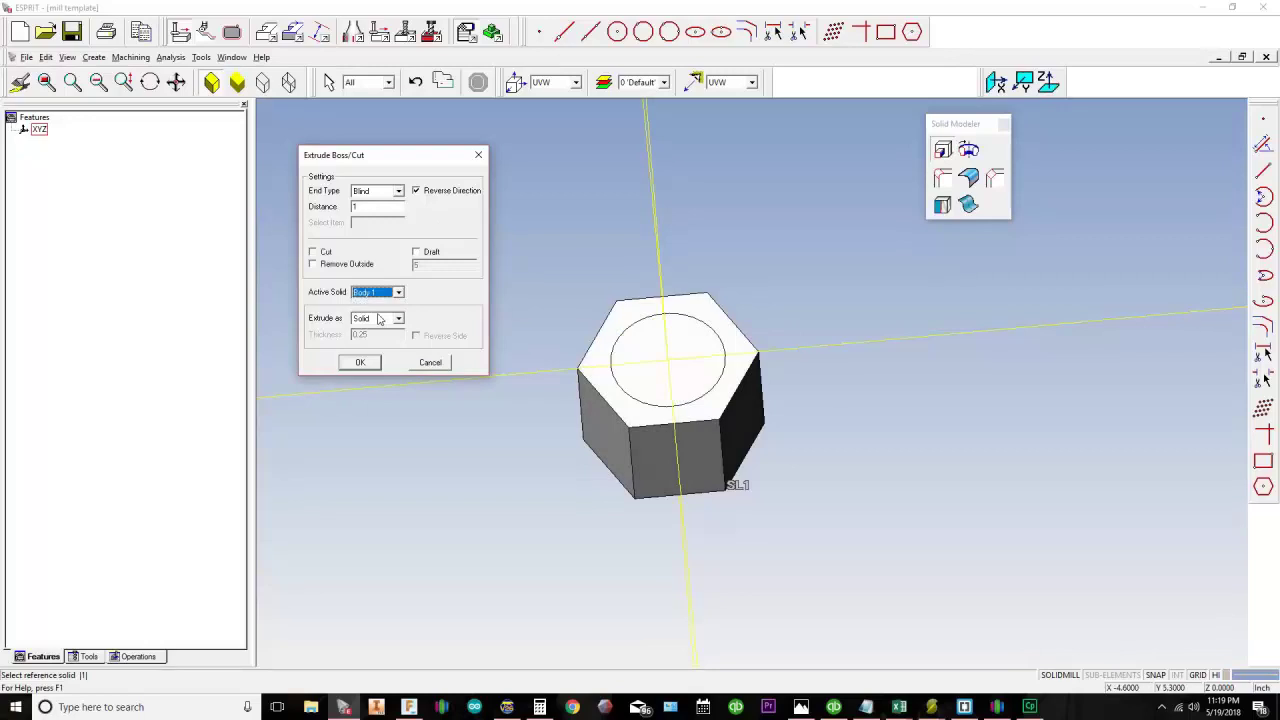
pyautogui.click(313, 253)
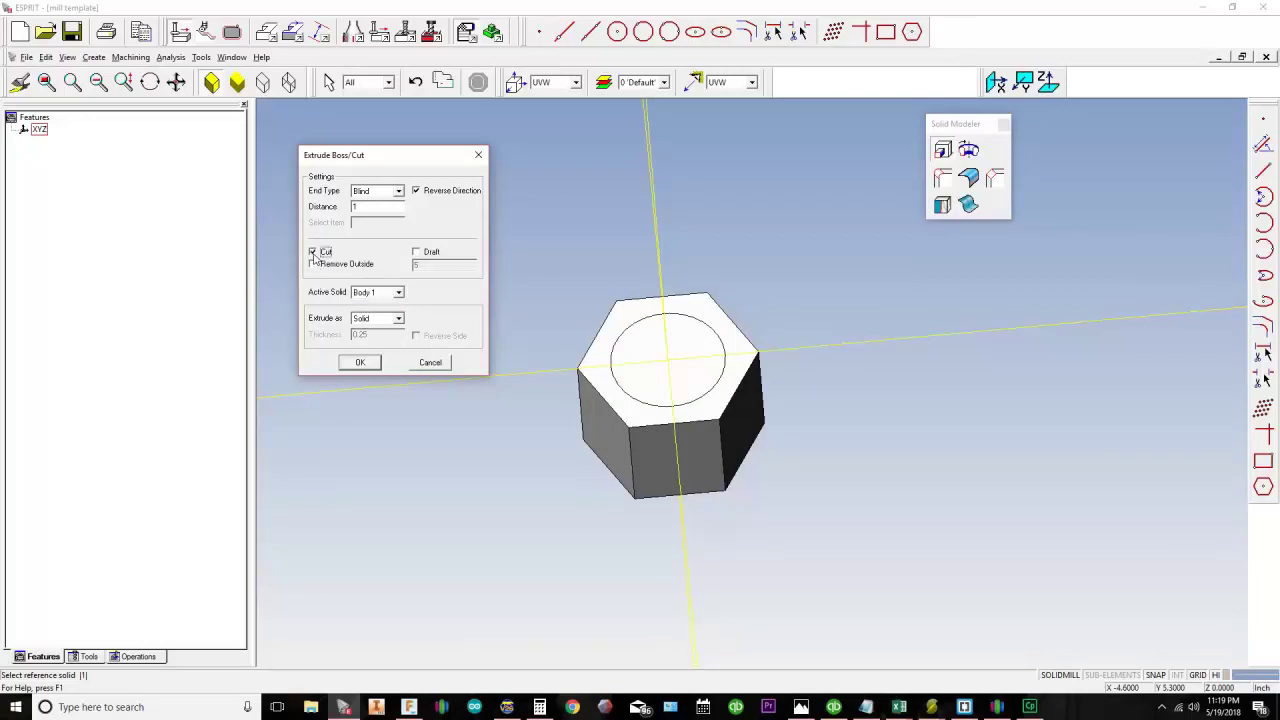
pyautogui.click(359, 366)
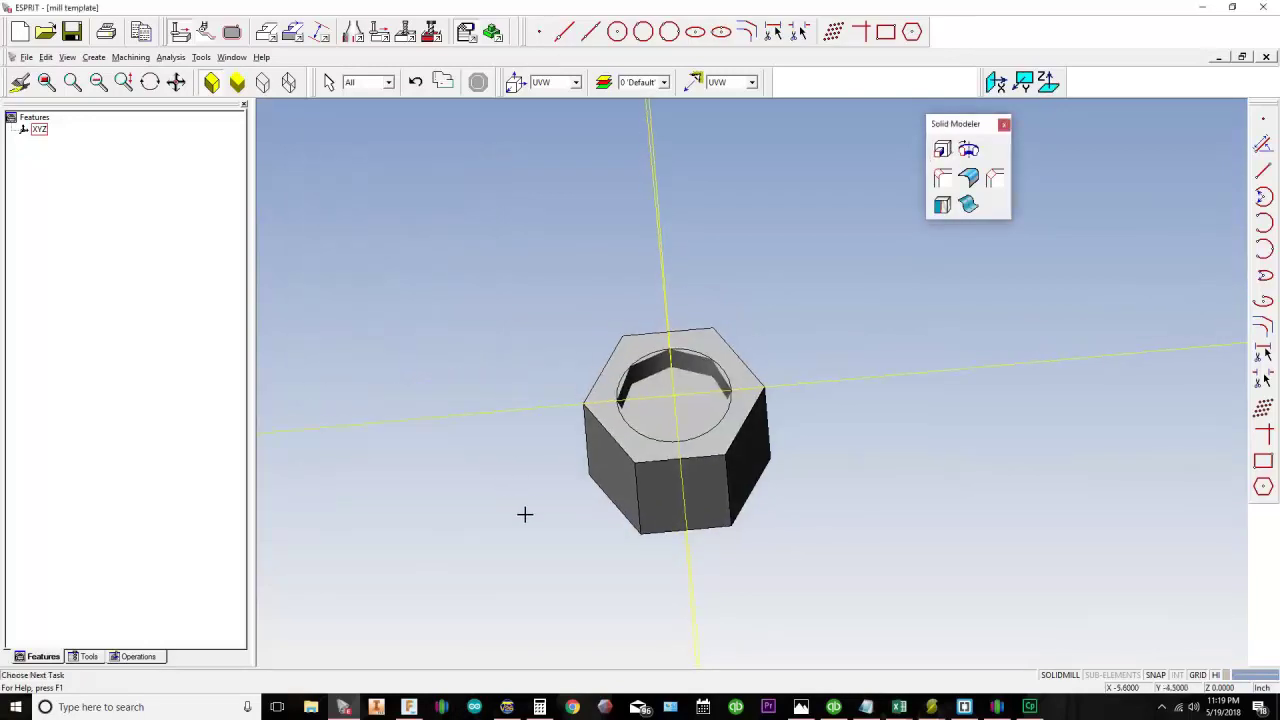
pyautogui.scroll(-2, 537, 486)
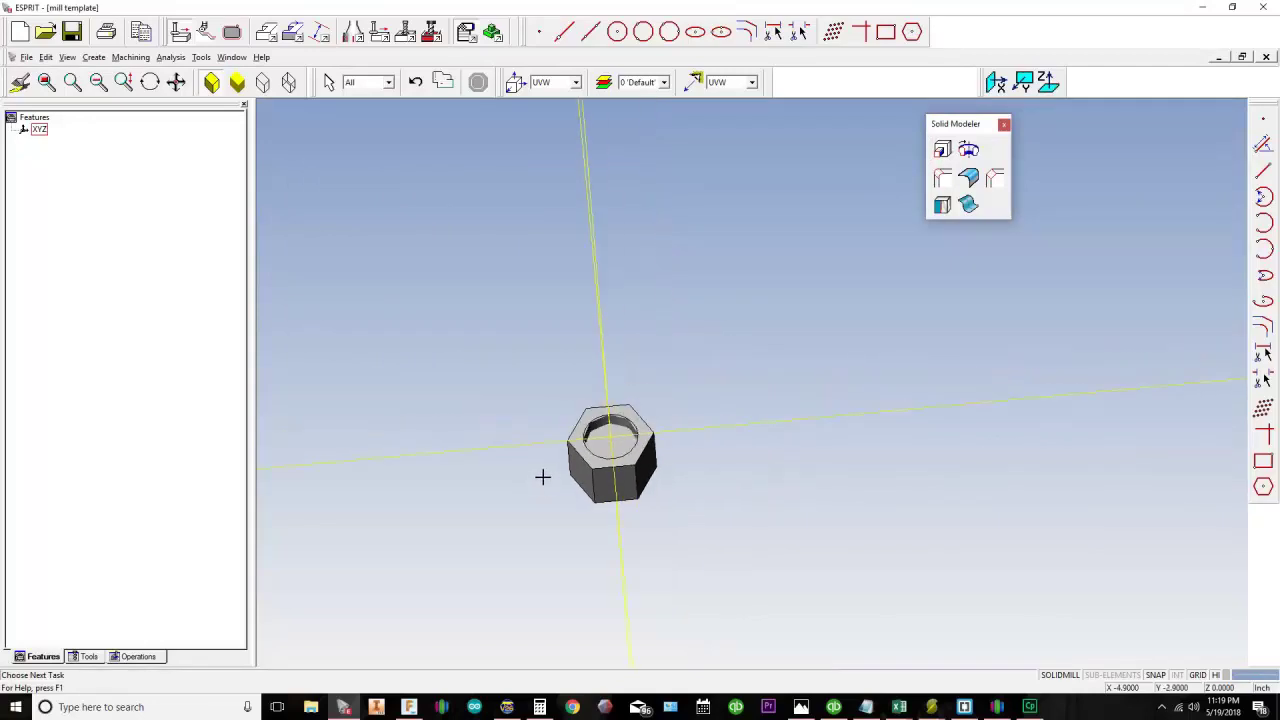
# Step: Undo the shallow cut and extrude the circle upward at a distance of 1 with Active Solid set to None
pyautogui.scroll(4, 543, 477)
pyautogui.moveTo(548, 481); pyautogui.dragTo(646, 503, button='middle')
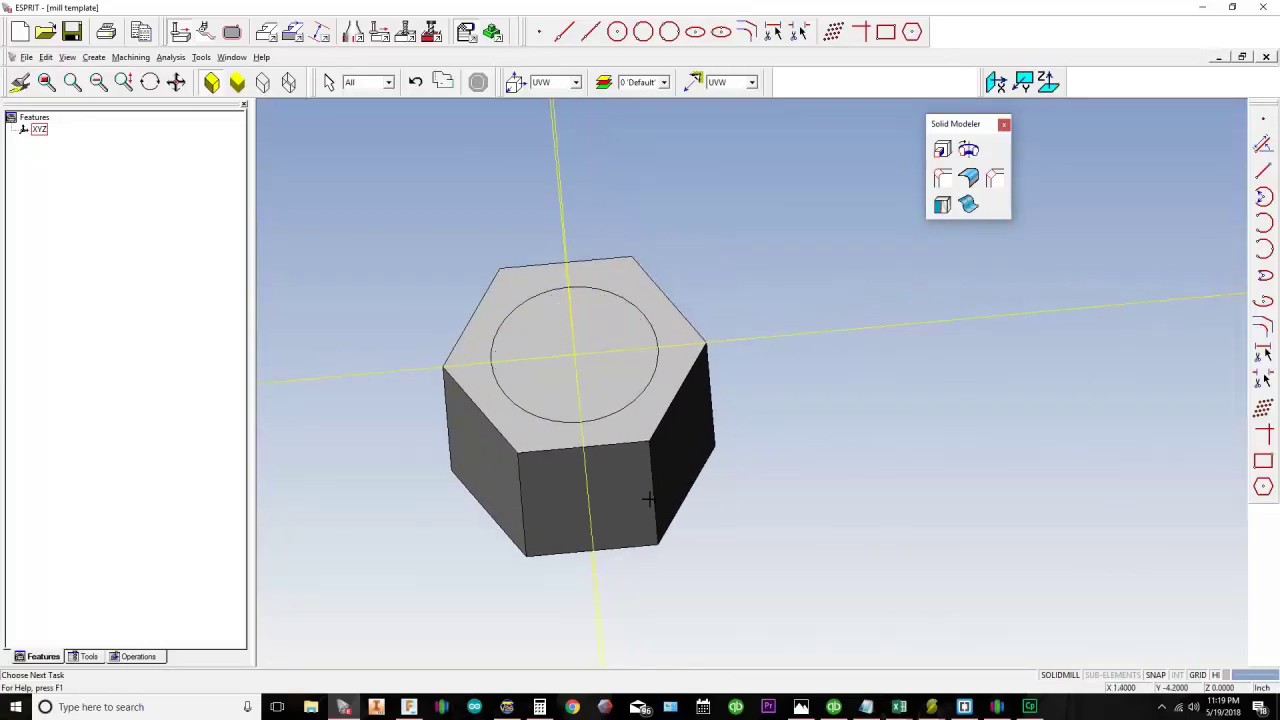
pyautogui.click(606, 290)
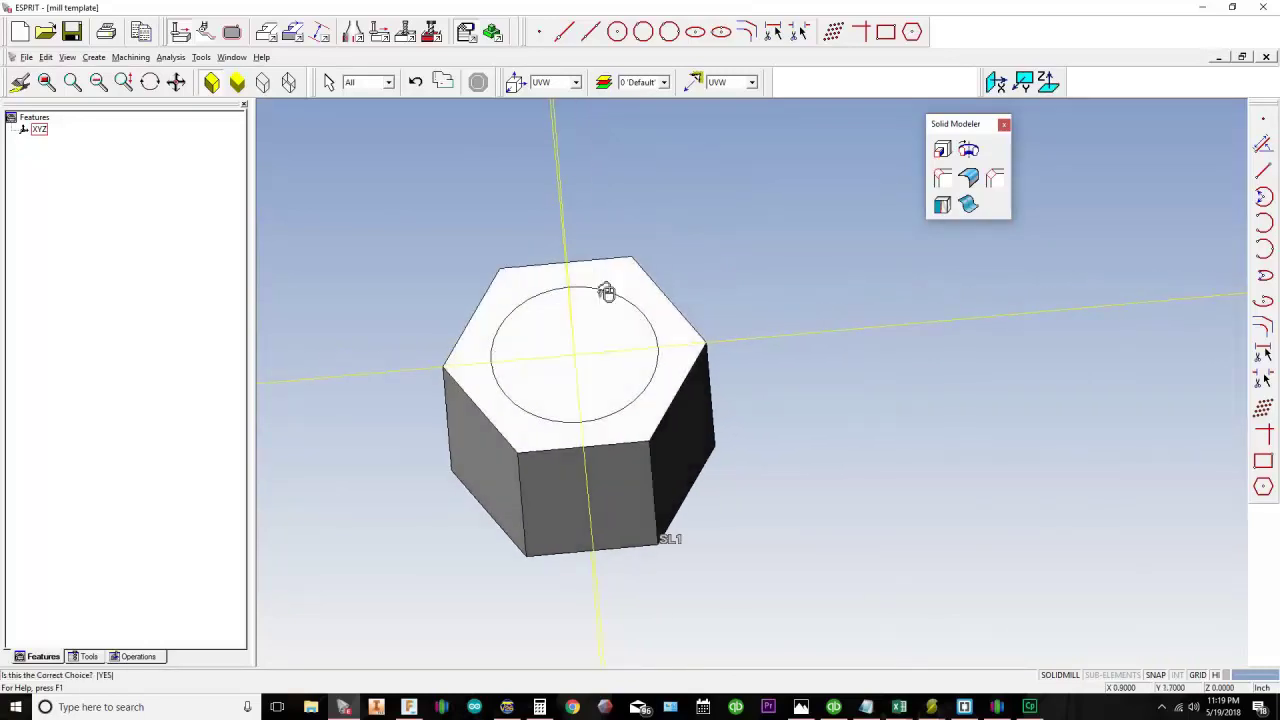
pyautogui.click(731, 221)
pyautogui.click(942, 150)
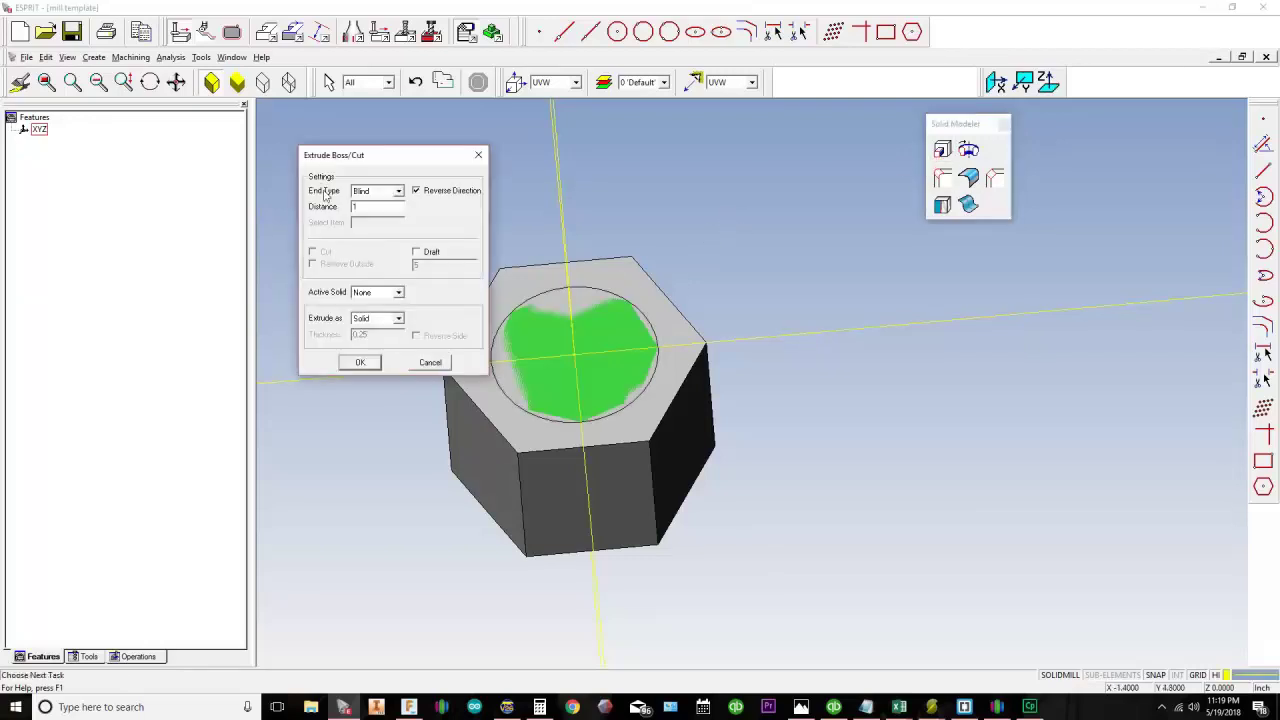
pyautogui.click(416, 191)
pyautogui.moveTo(589, 385); pyautogui.dragTo(644, 390, button='middle')
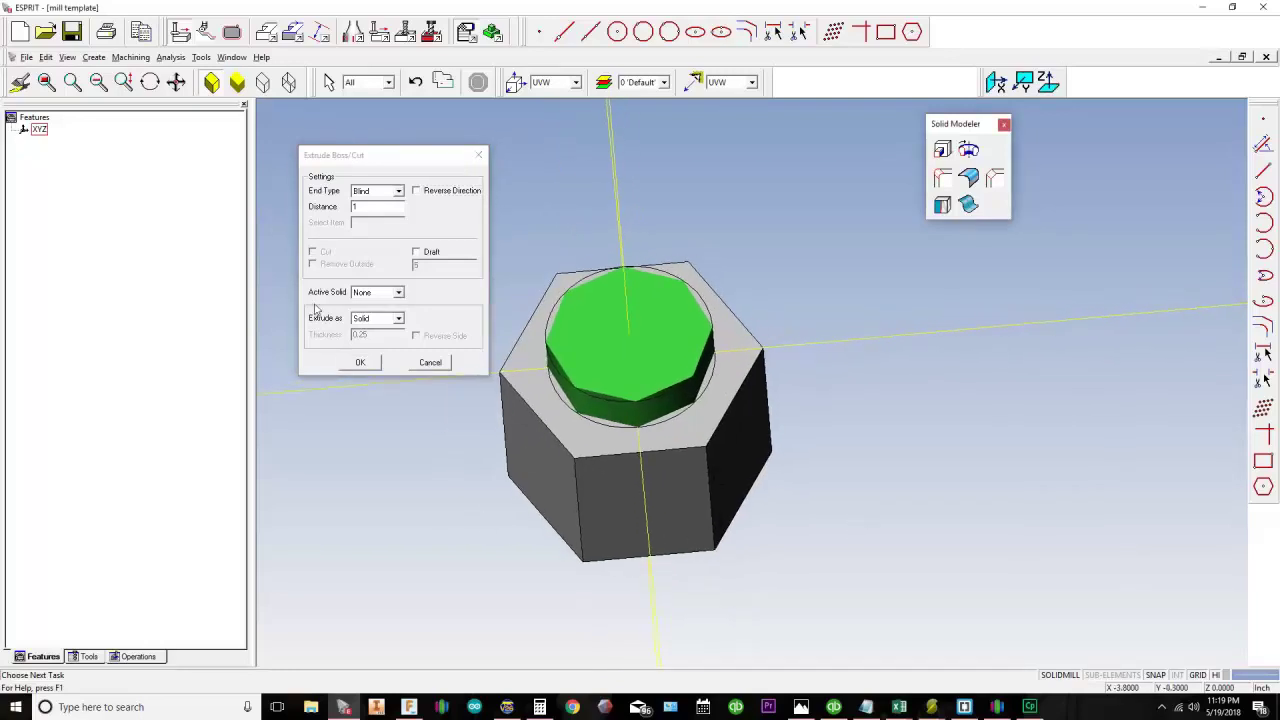
pyautogui.click(371, 366)
# Step: Select the circular boss and the hexagonal body in turn to check whether they are separate solids
pyautogui.click(631, 327)
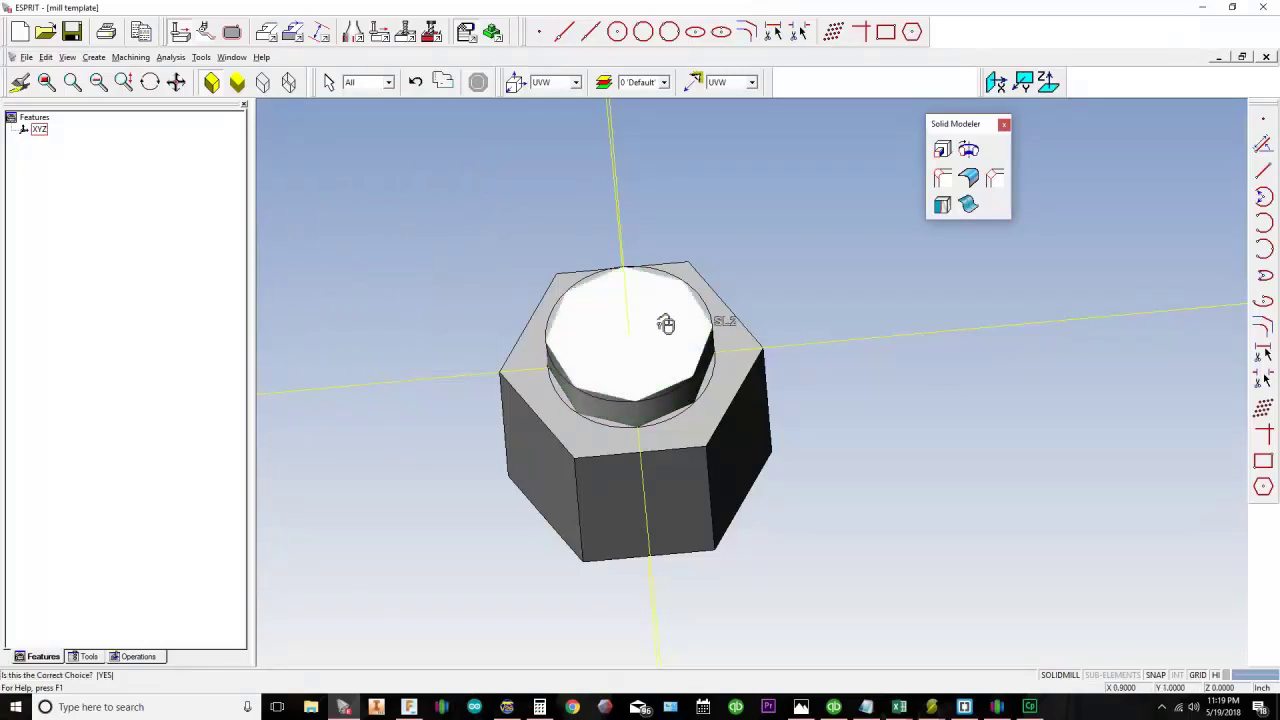
pyautogui.rightClick(665, 323)
pyautogui.click(747, 261)
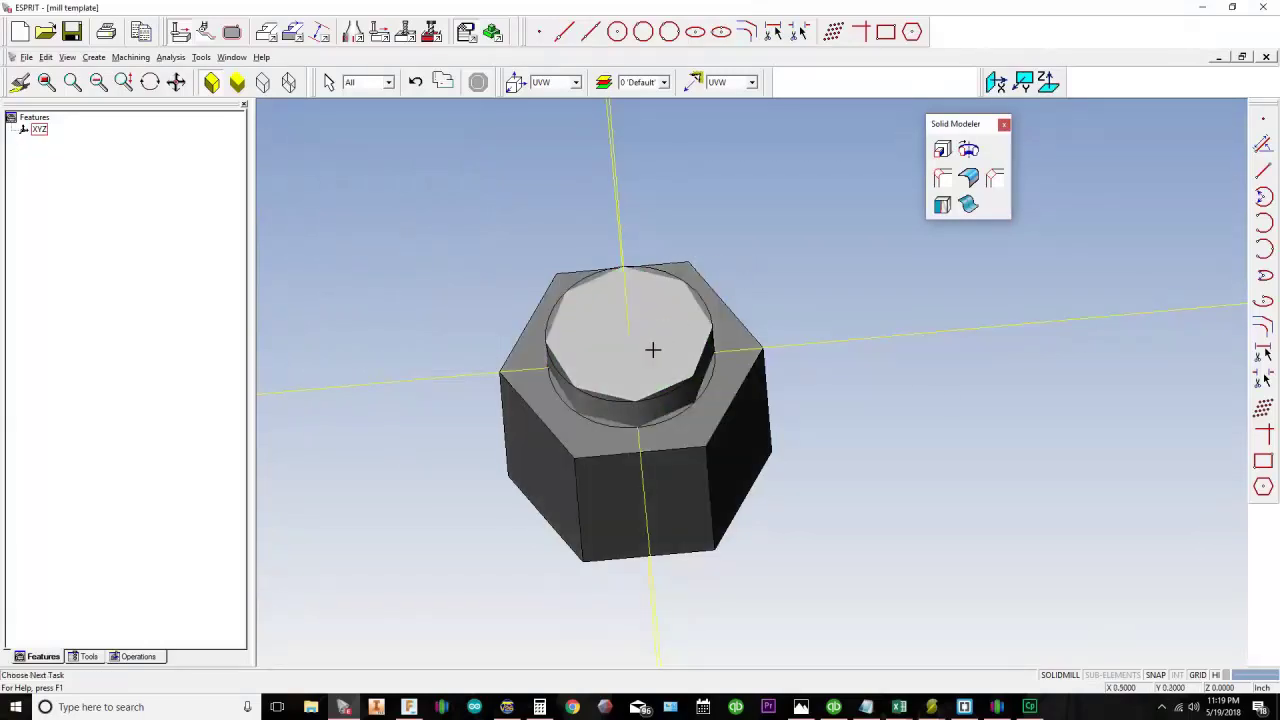
pyautogui.click(734, 423)
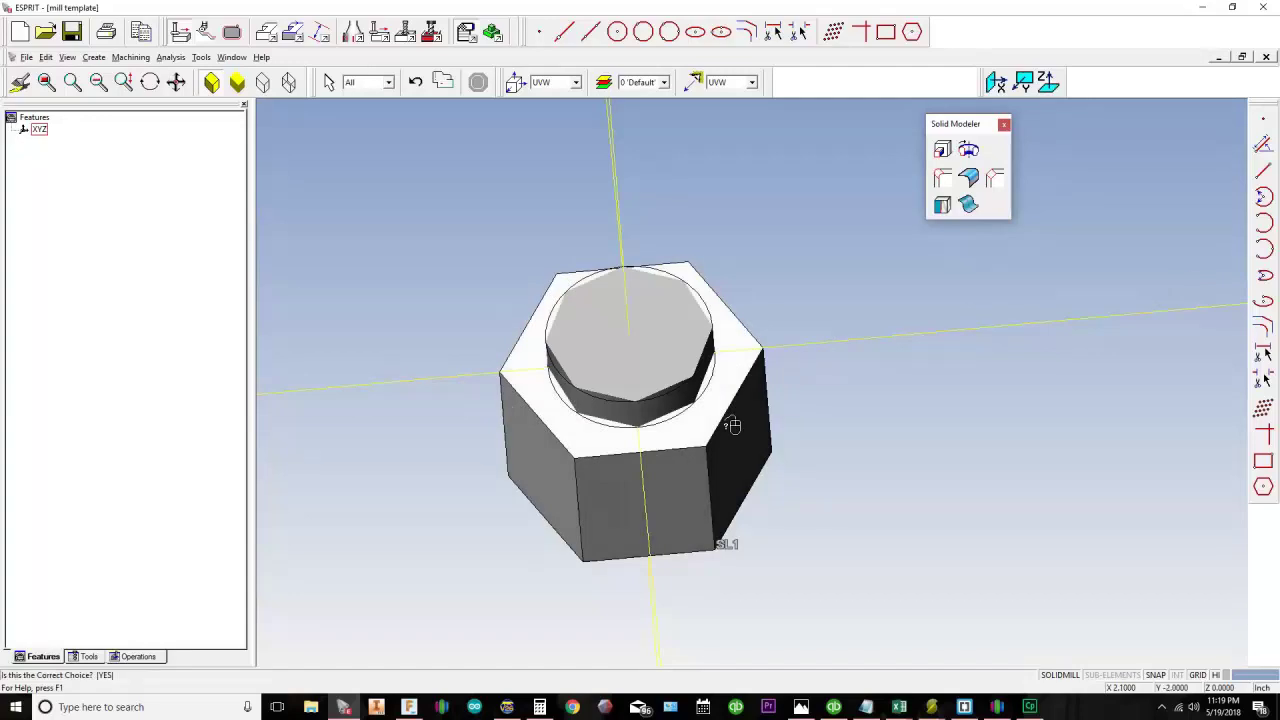
pyautogui.click(847, 403)
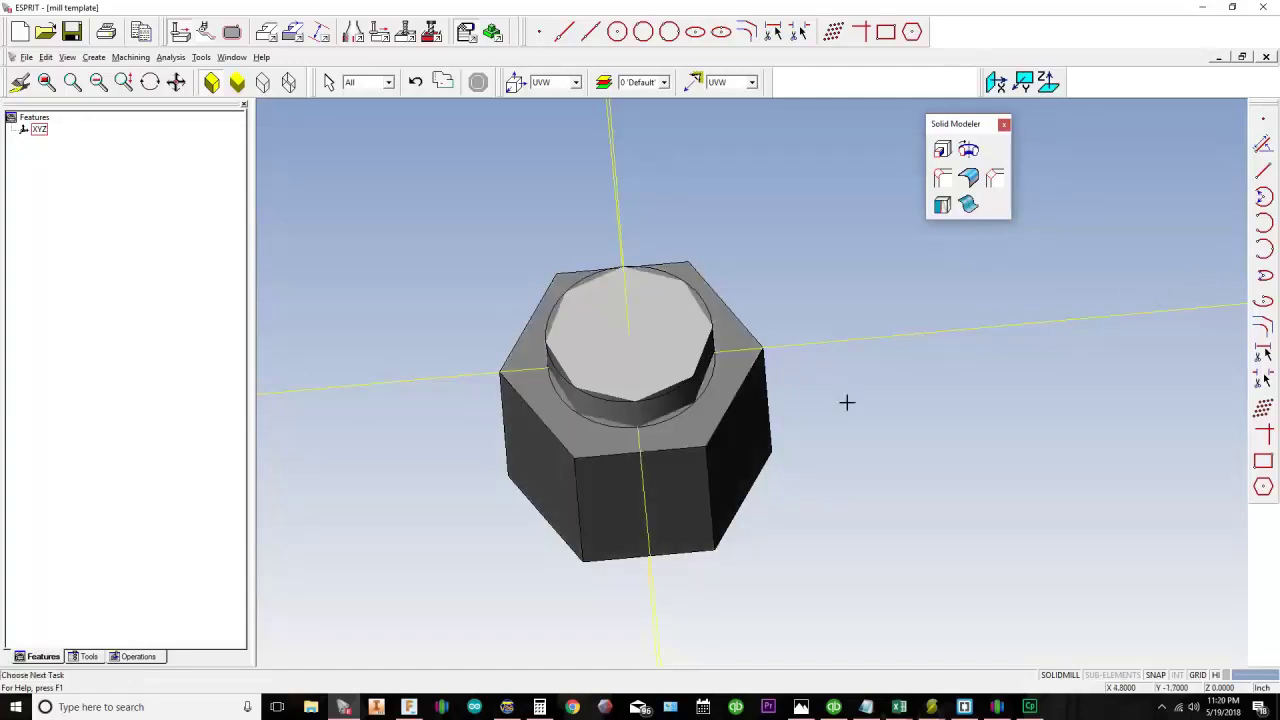
pyautogui.click(602, 337)
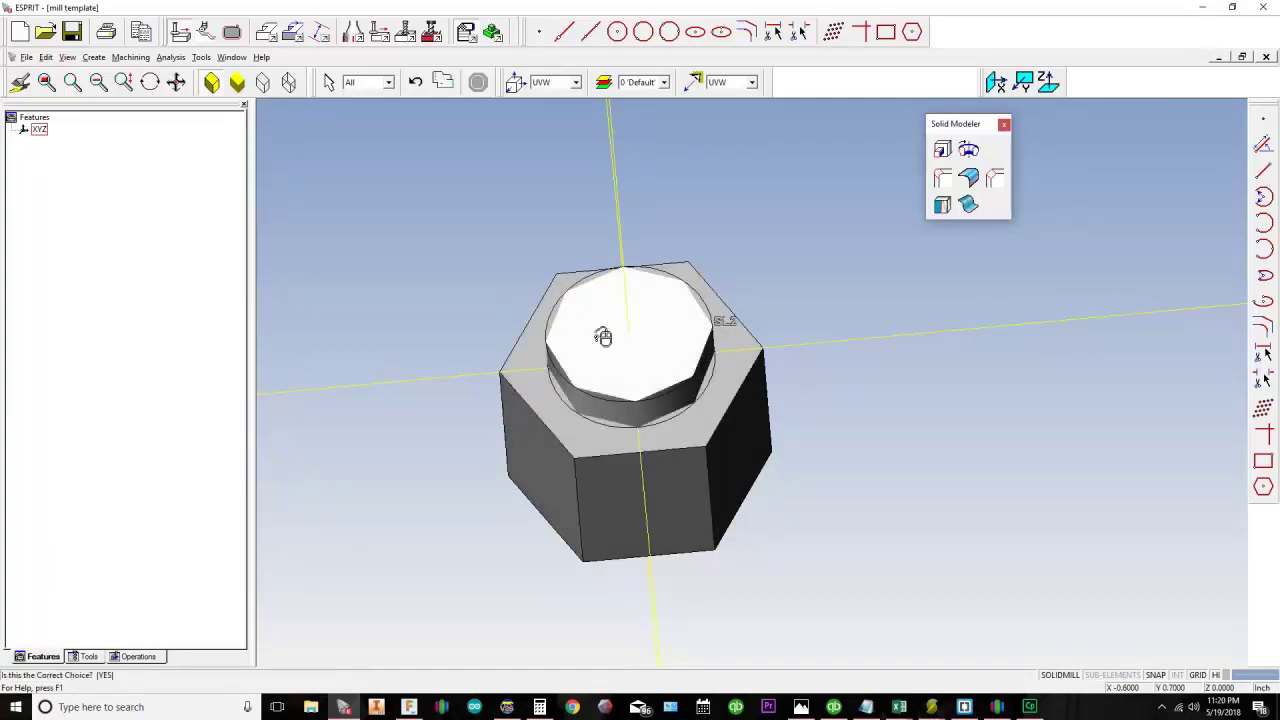
pyautogui.click(746, 210)
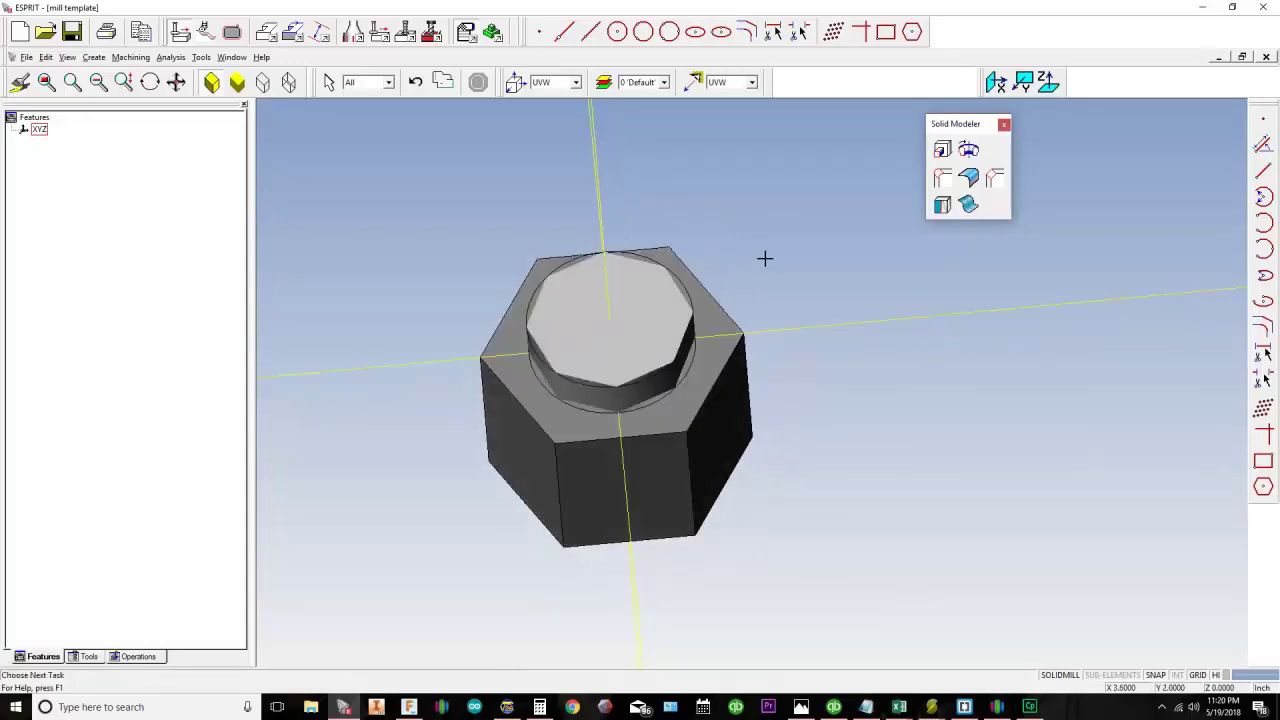
# Step: Undo the separate boss and extrude the circle upward at a distance of 1 with Body 1 as the active solid
pyautogui.moveTo(643, 364)
pyautogui.mouseDown(button='middle')
pyautogui.moveTo(631, 369)
pyautogui.moveTo(640, 351)
pyautogui.moveTo(648, 376)
pyautogui.mouseUp(button='middle')
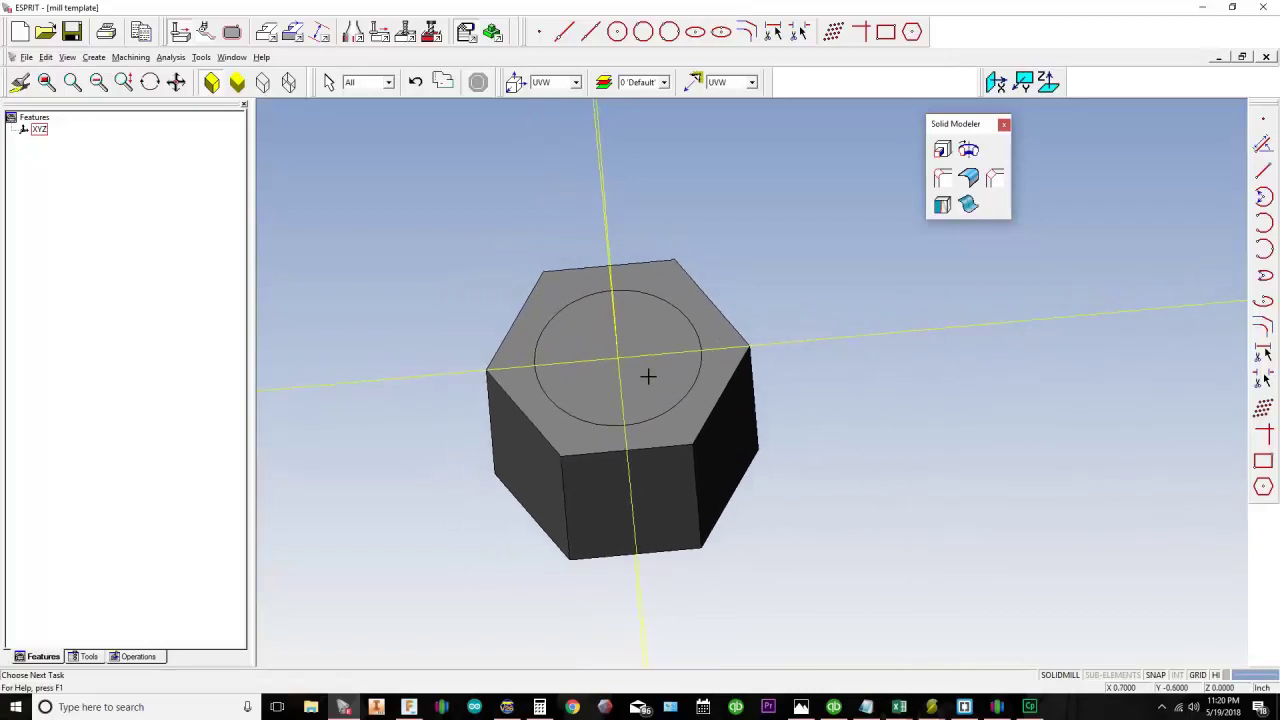
pyautogui.click(641, 293)
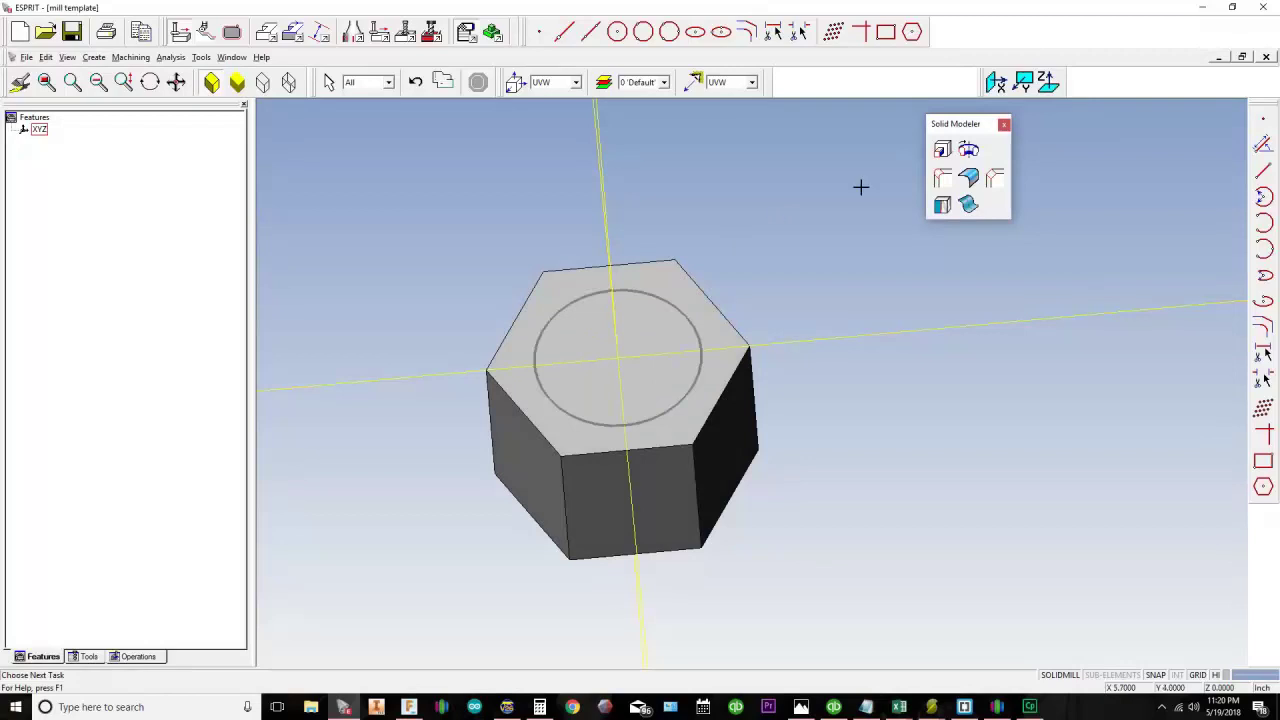
pyautogui.click(941, 151)
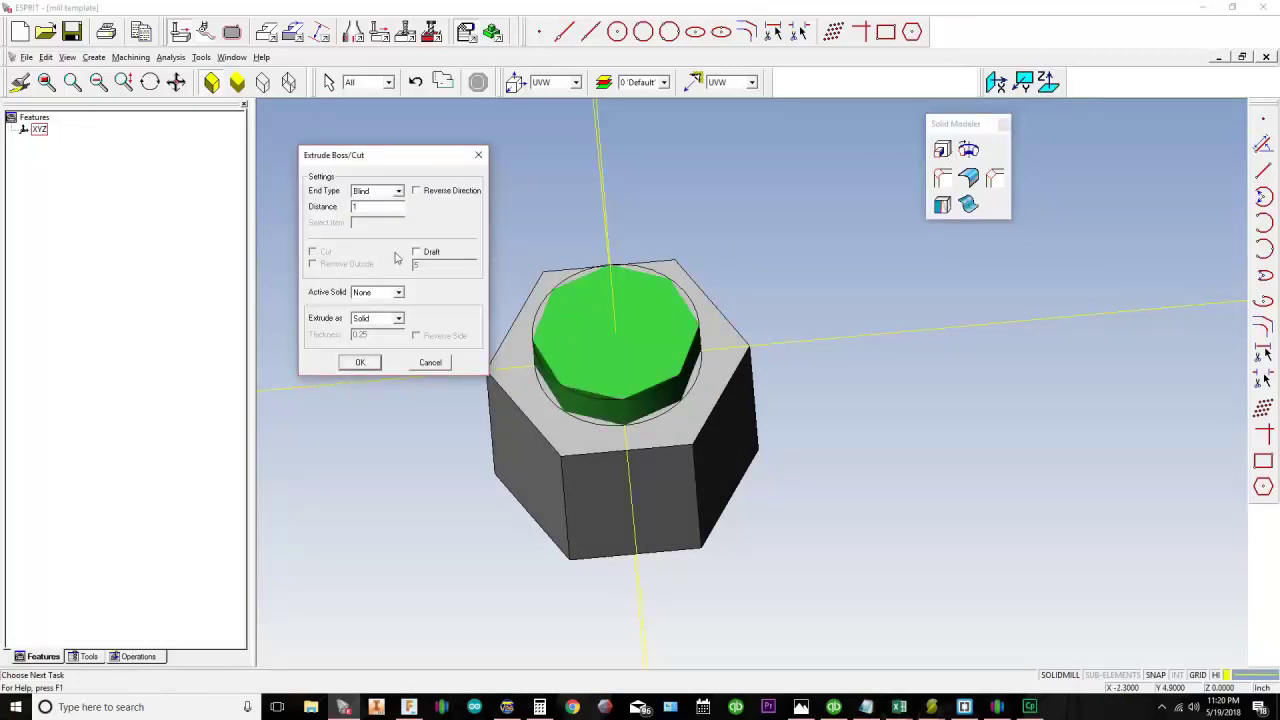
pyautogui.click(381, 298)
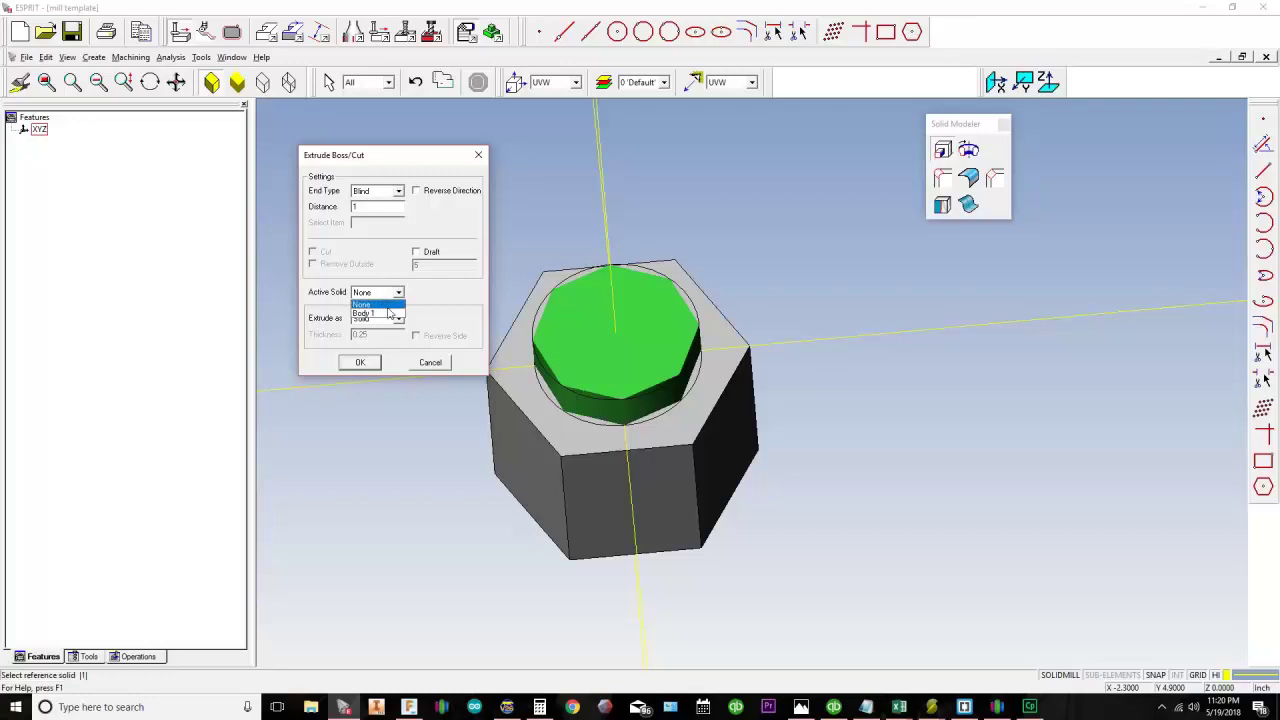
pyautogui.click(388, 313)
pyautogui.click(352, 365)
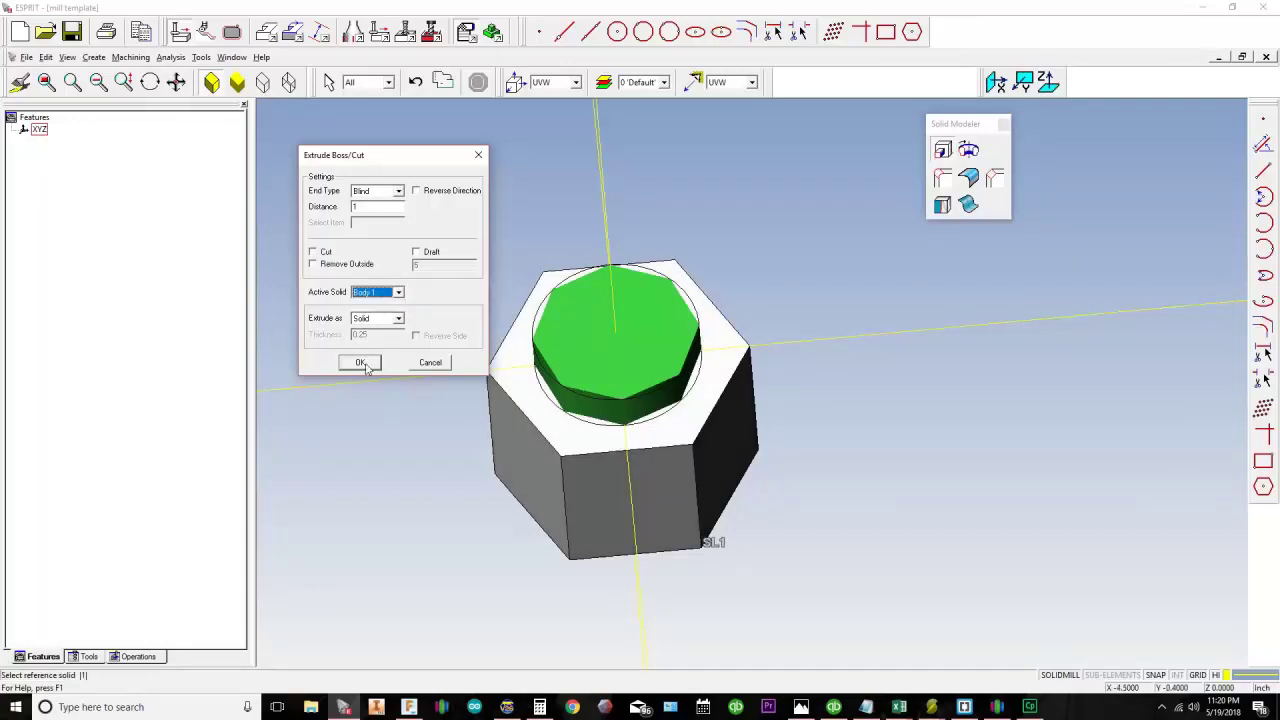
pyautogui.click(365, 364)
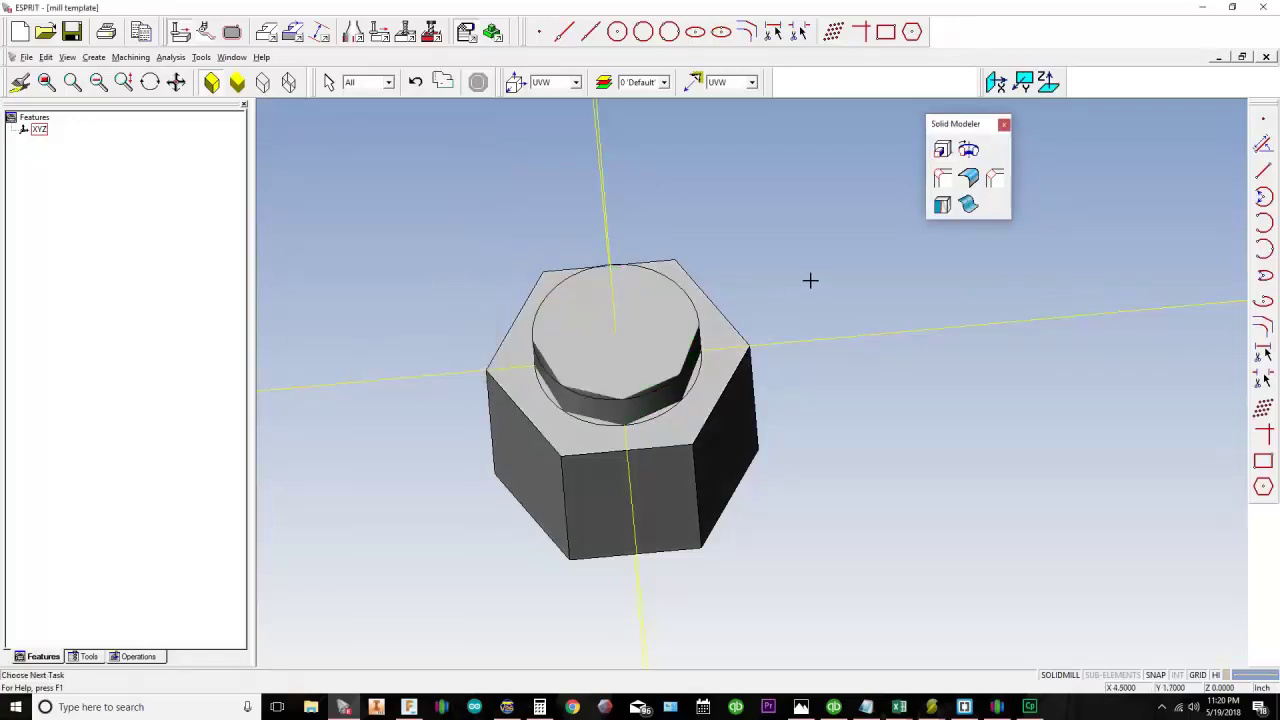
# Step: Select the extruded part and inspect whether the boss and the hexagonal body form one solid
pyautogui.click(710, 326)
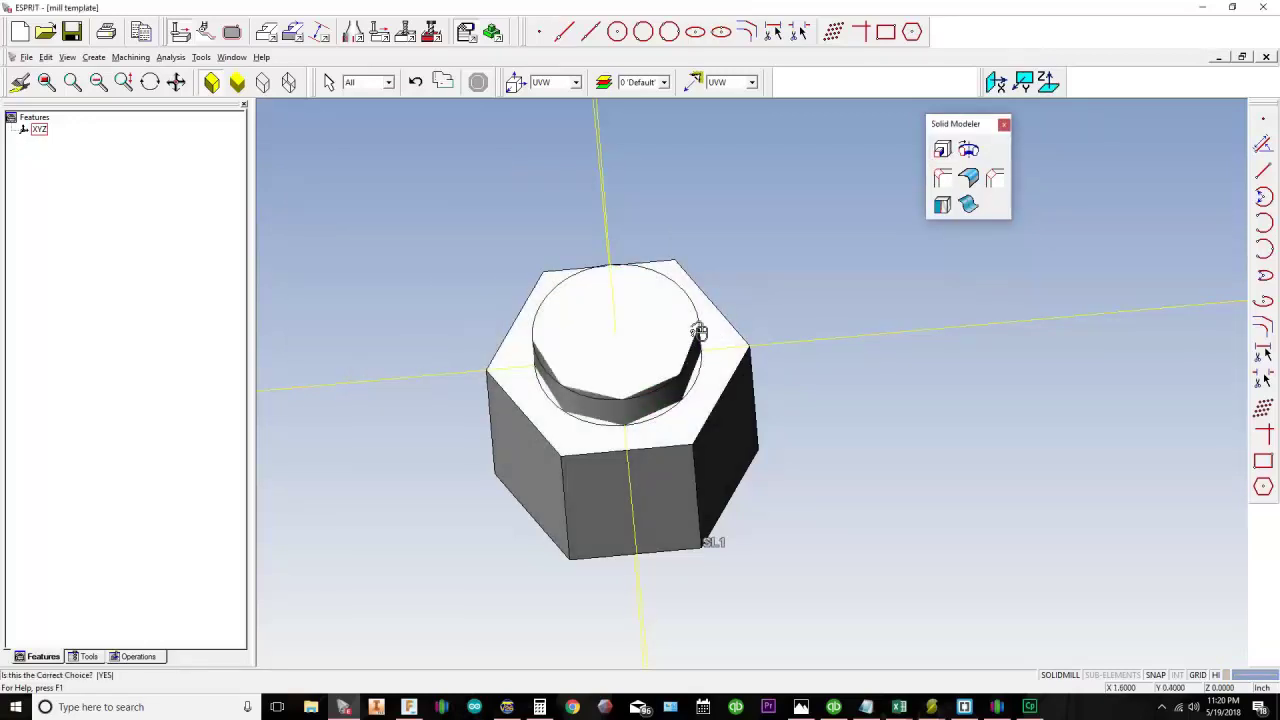
pyautogui.click(772, 274)
pyautogui.moveTo(584, 408); pyautogui.dragTo(588, 396, button='middle')
pyautogui.moveTo(613, 258); pyautogui.dragTo(625, 316, button='middle')
pyautogui.moveTo(789, 249); pyautogui.dragTo(871, 152, button='middle')
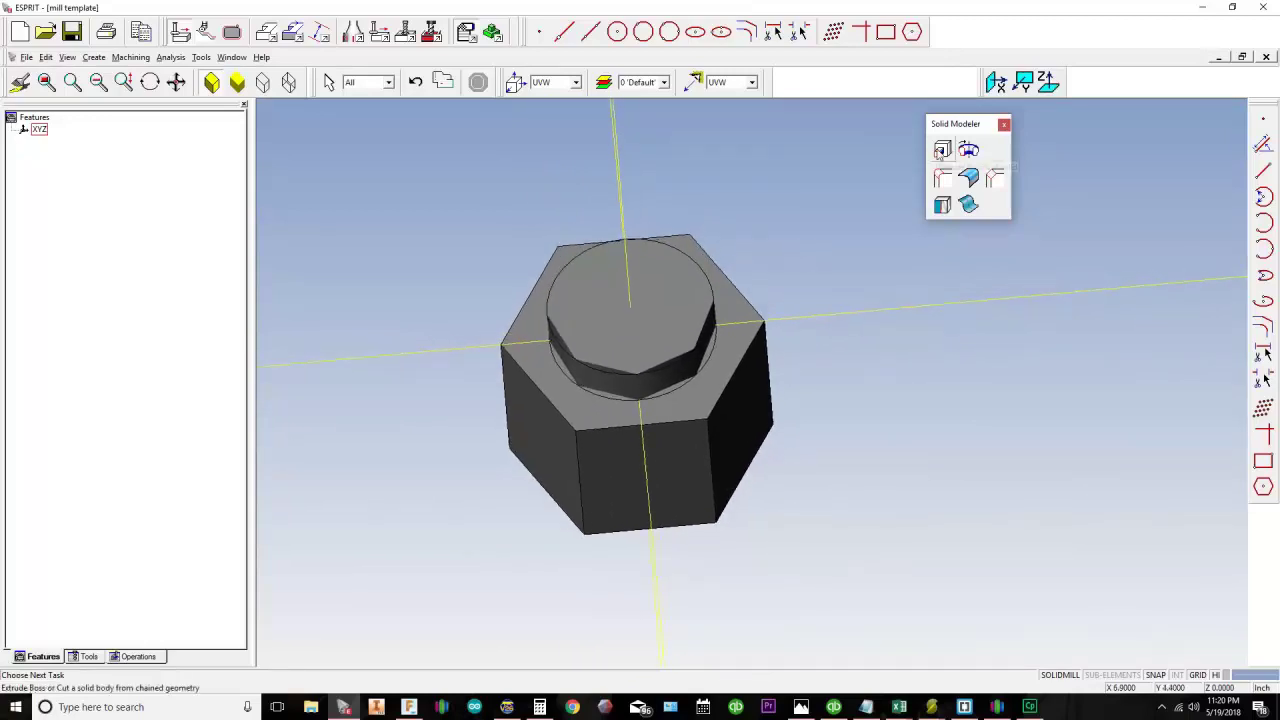
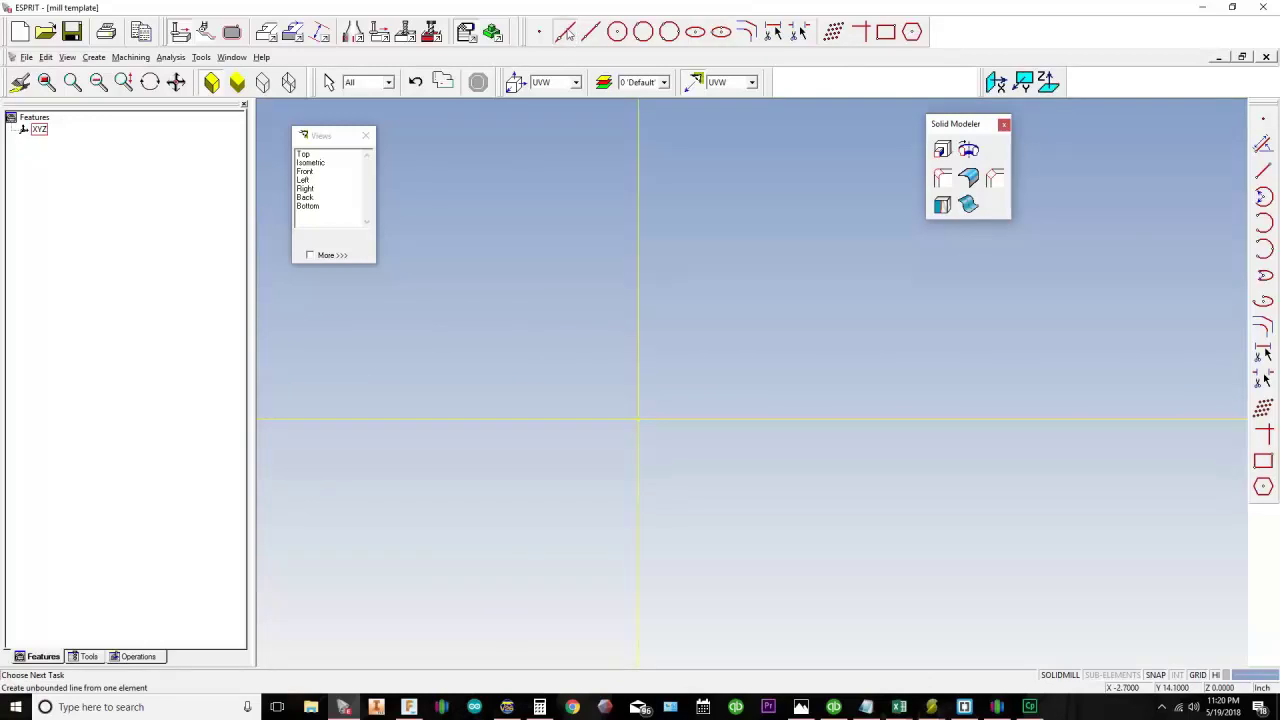
# Step: Create an unbounded horizontal line at a distance of 2 above the X axis
pyautogui.click(621, 419)
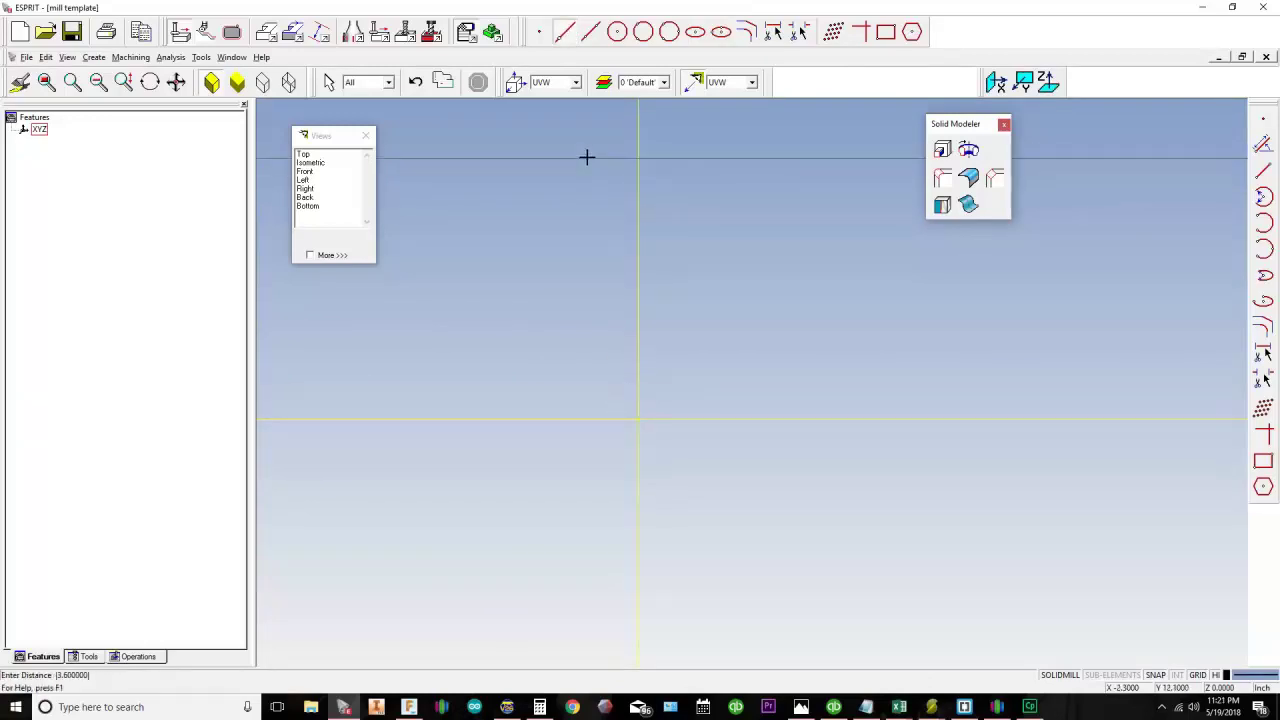
pyautogui.write('2')
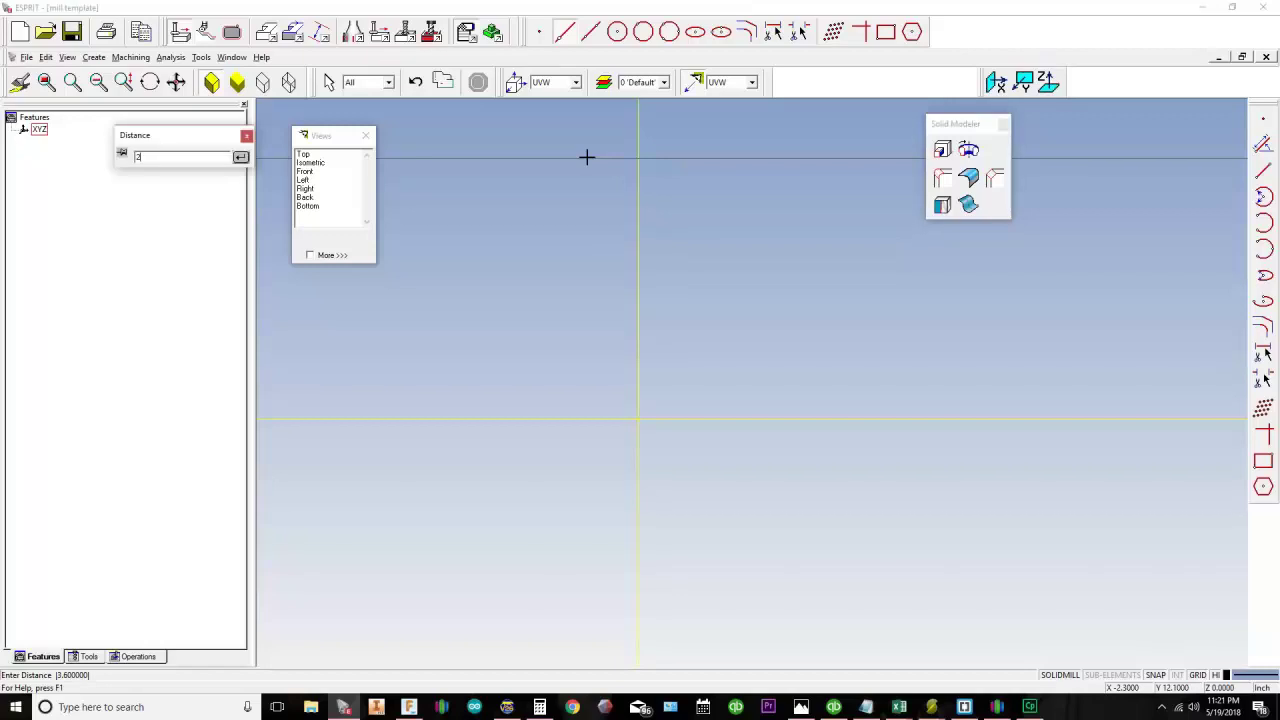
pyautogui.press('Return')
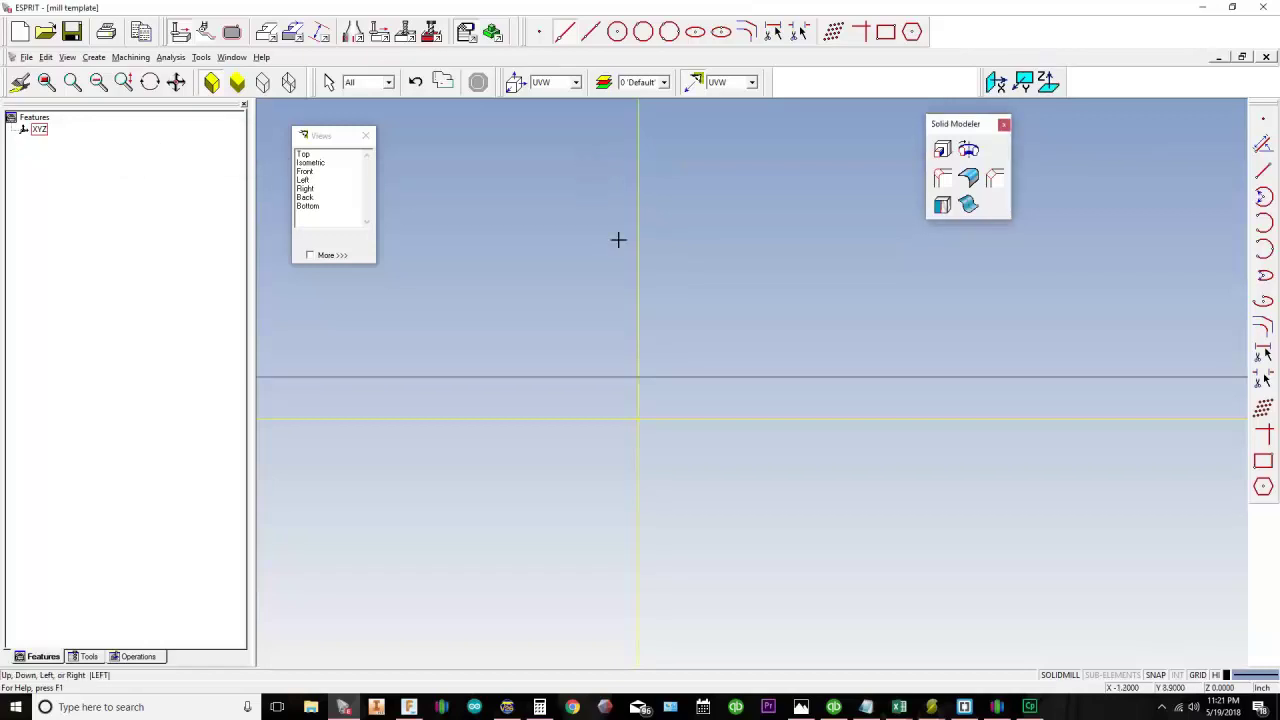
pyautogui.click(631, 397)
pyautogui.moveTo(631, 397); pyautogui.dragTo(669, 266, button='middle')
pyautogui.scroll(3, 672, 288)
pyautogui.click(665, 298)
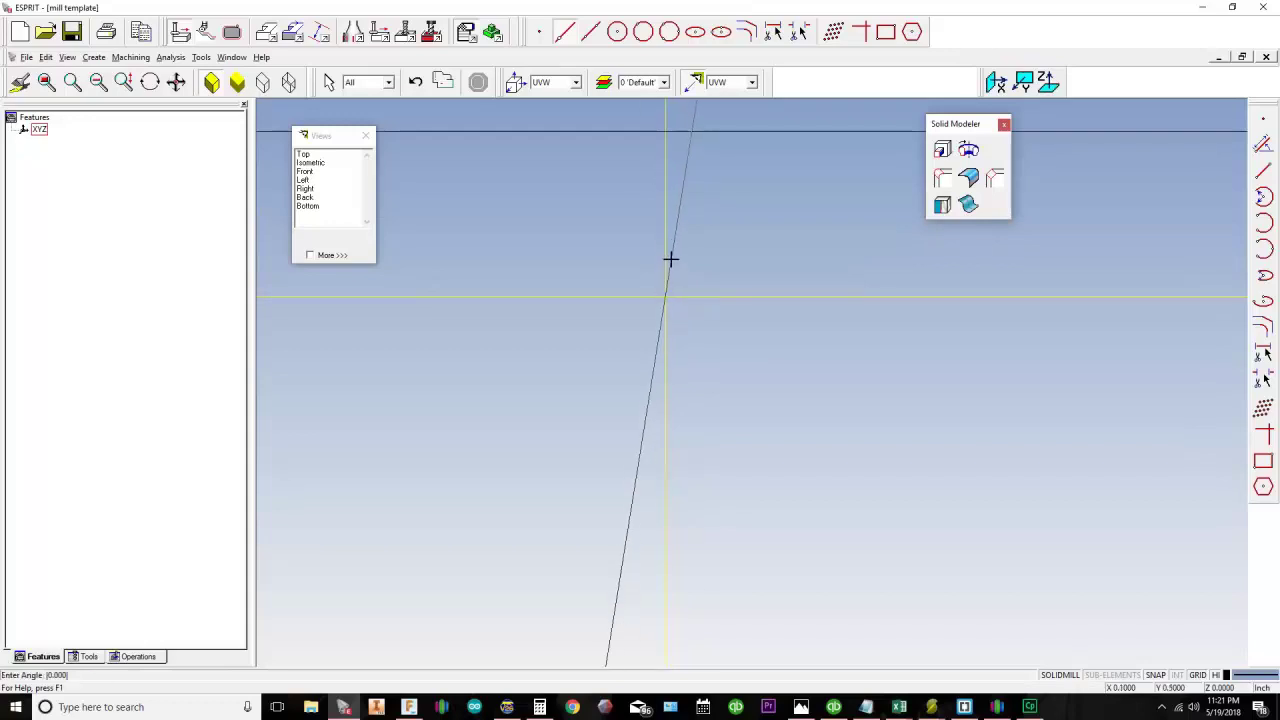
pyautogui.press('Escape')
# Step: Create a second unbounded horizontal line at a distance of 1 above the X axis
pyautogui.click(564, 32)
pyautogui.click(543, 298)
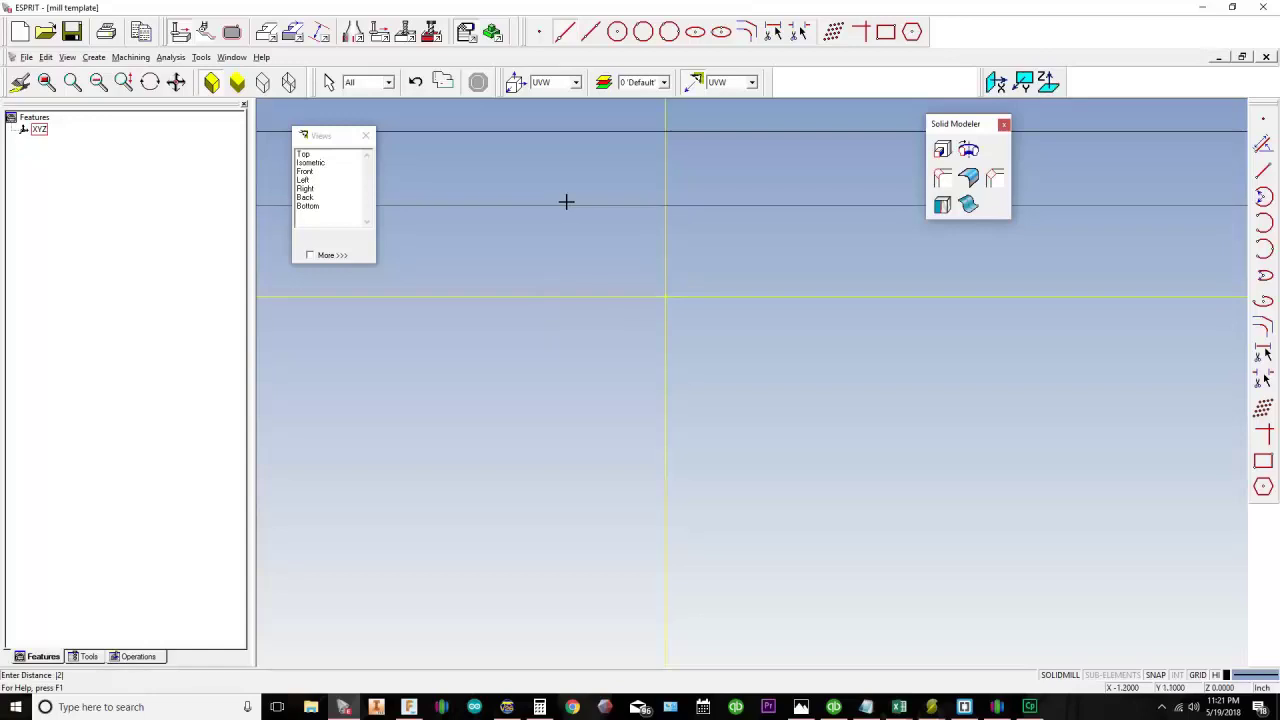
pyautogui.write('2')
pyautogui.press('Return')
pyautogui.click(566, 202)
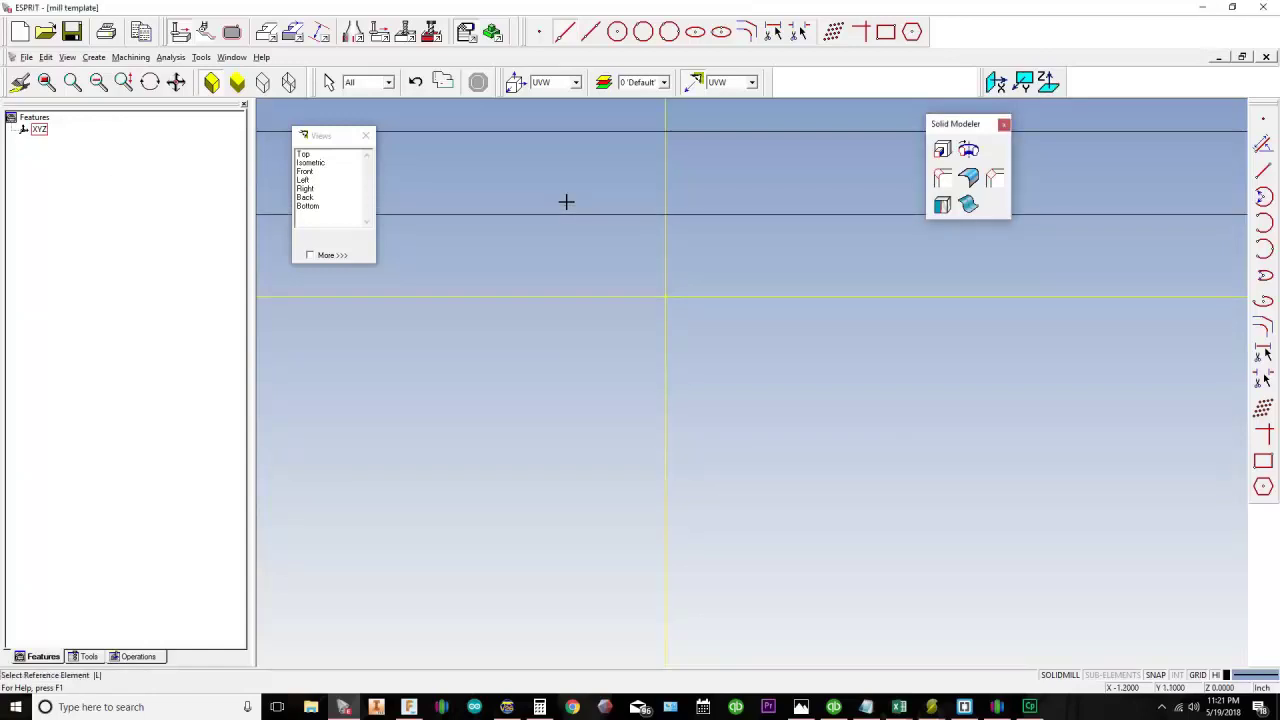
# Step: Create two unbounded vertical lines, one at distance 0 from the Y axis and one at distance 2 on its negative-X side
pyautogui.click(648, 189)
pyautogui.write('1')
pyautogui.press('Return')
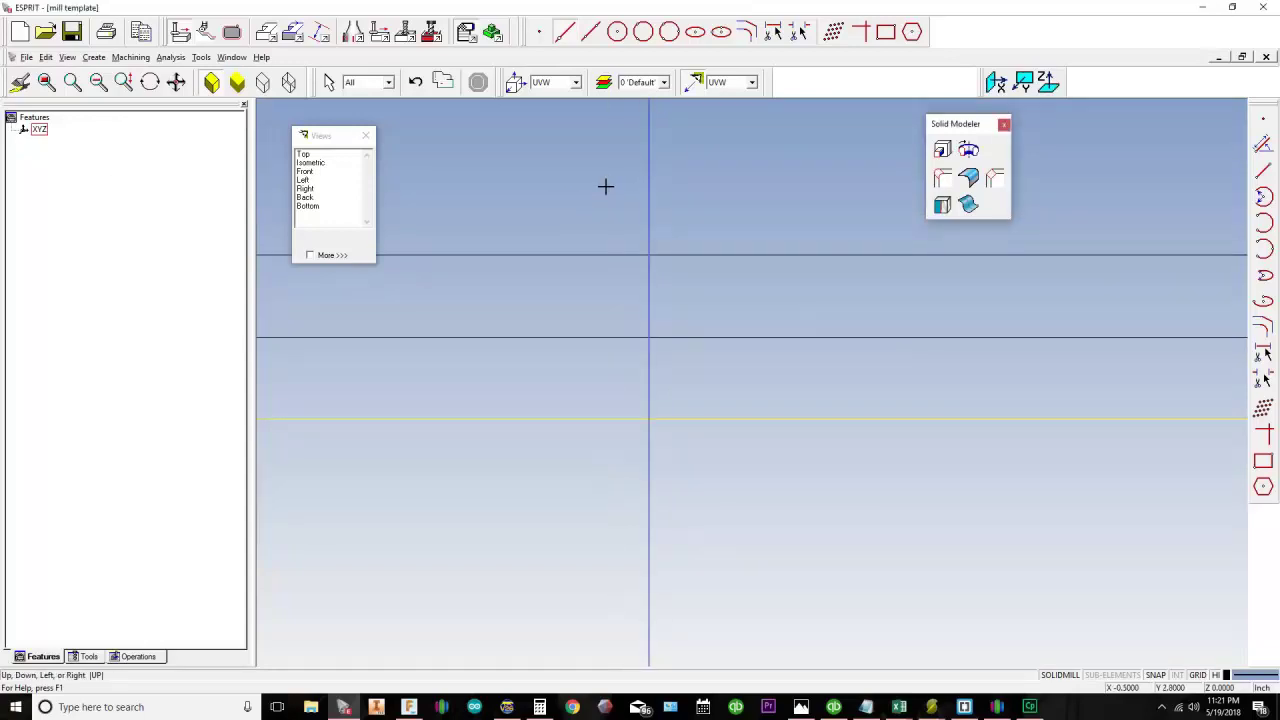
pyautogui.click(651, 177)
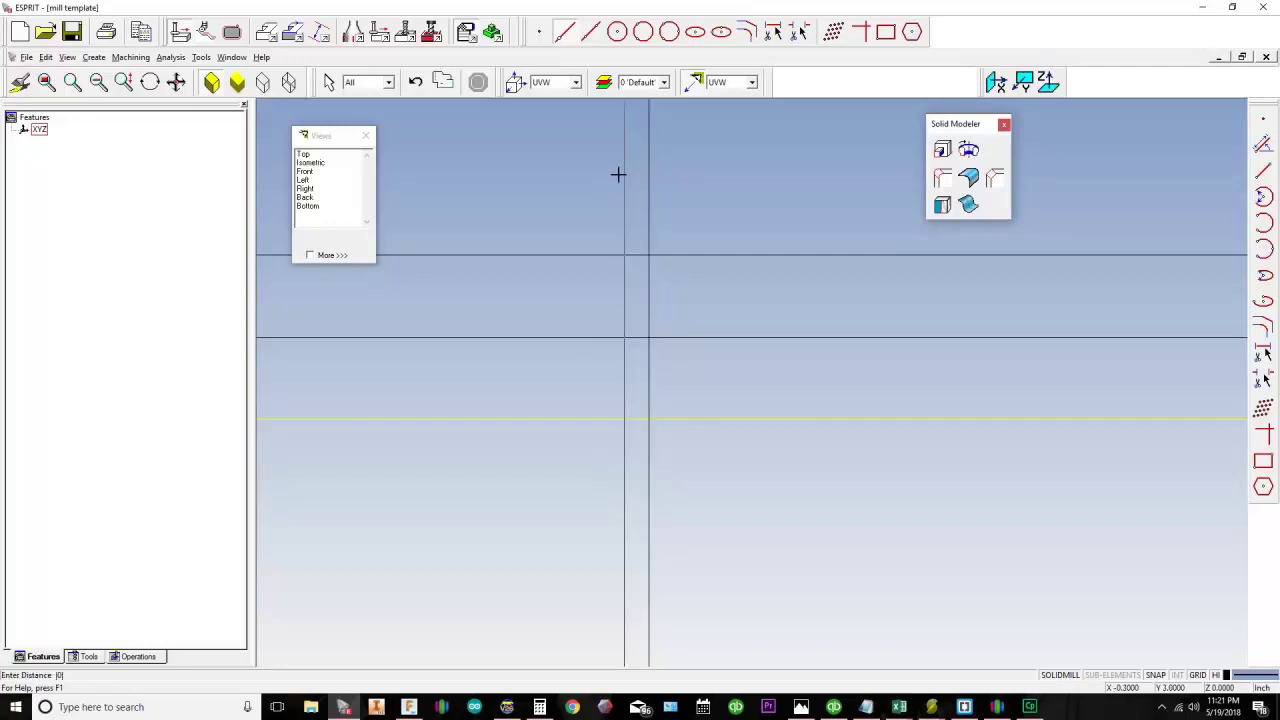
pyautogui.write('2')
pyautogui.press('Return')
pyautogui.click(571, 171)
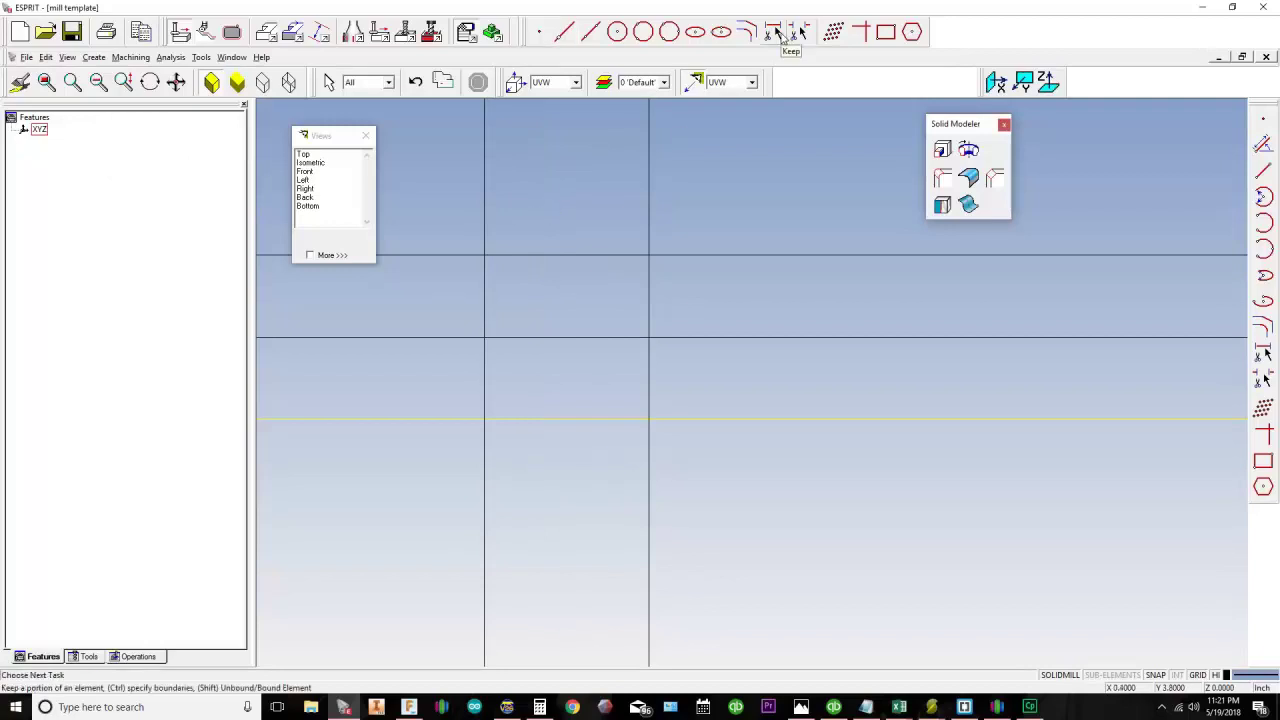
# Step: Trim the four unbounded lines with the Keep tool, retaining only the segments that form the closed rectangle
pyautogui.click(776, 33)
pyautogui.click(609, 254)
pyautogui.click(646, 277)
pyautogui.click(649, 282)
pyautogui.click(649, 282)
pyautogui.click(622, 337)
pyautogui.click(622, 337)
pyautogui.click(481, 289)
pyautogui.click(481, 289)
pyautogui.moveTo(606, 277); pyautogui.dragTo(643, 236, button='middle')
pyautogui.press('Escape')
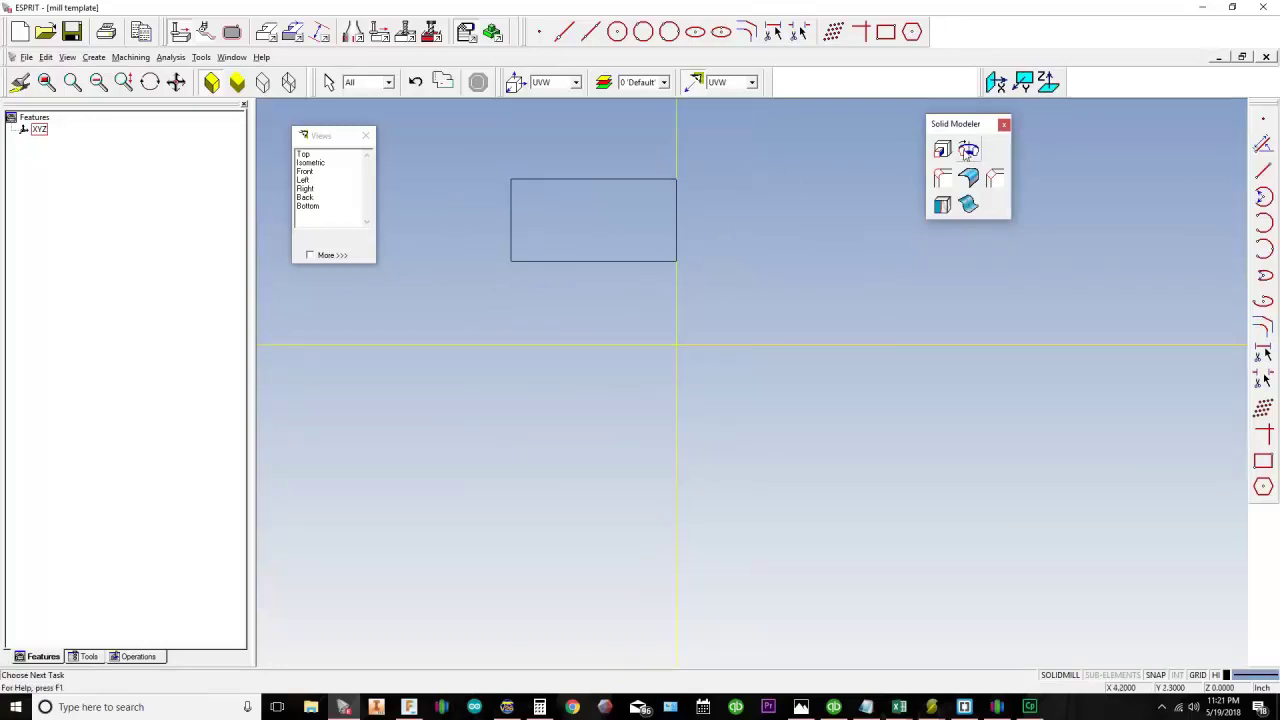
# Step: Try to revolve the rectangular profile into a solid
pyautogui.moveTo(540, 230)
pyautogui.mouseDown(button='middle')
pyautogui.moveTo(511, 280)
pyautogui.moveTo(517, 229)
pyautogui.mouseUp(button='middle')
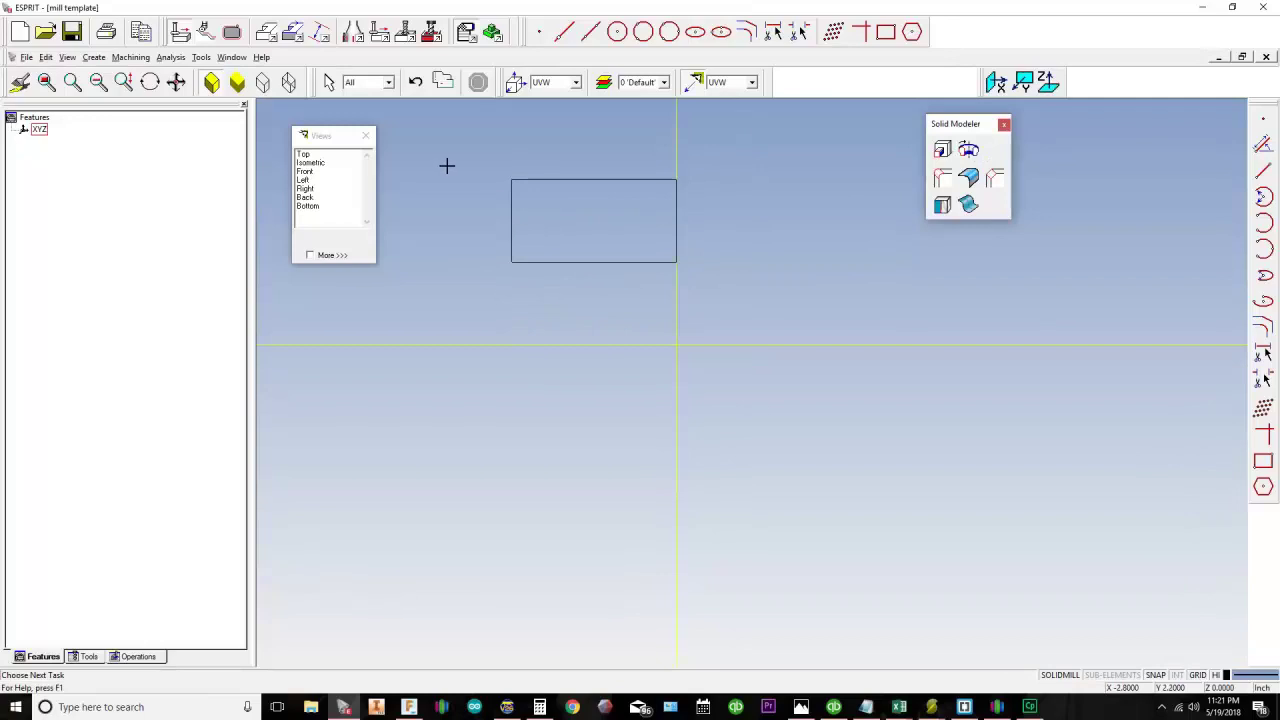
pyautogui.click(968, 152)
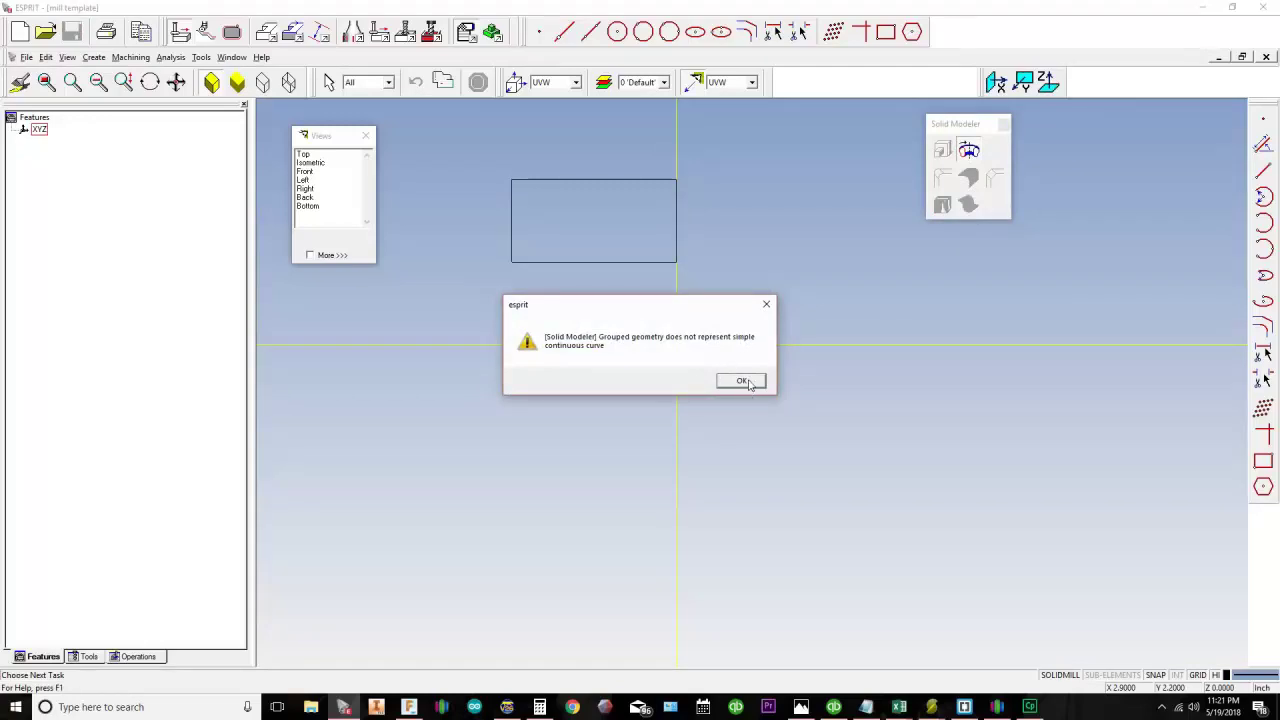
pyautogui.click(741, 381)
# Step: Group the rectangle's four lines and preview a 90-degree solid revolve about the X axis with Active Solid set to None
pyautogui.moveTo(457, 151); pyautogui.dragTo(757, 312)
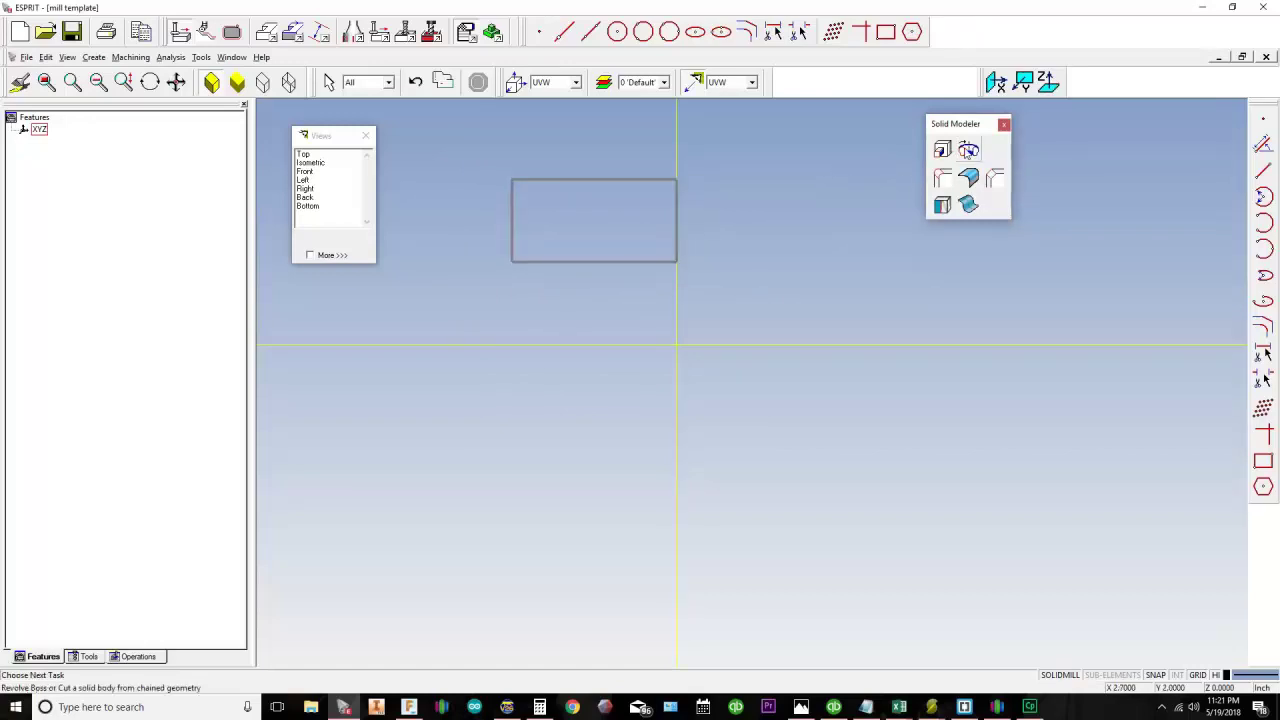
pyautogui.click(968, 150)
pyautogui.doubleClick(206, 168)
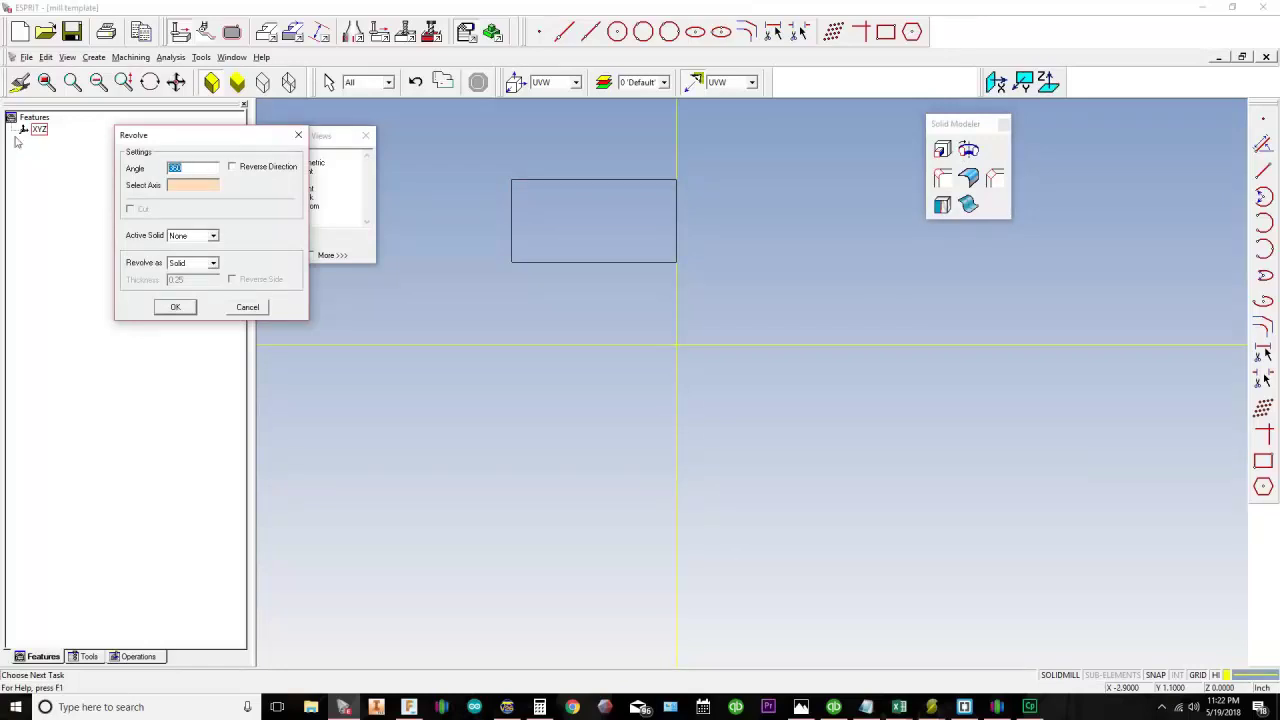
pyautogui.click(183, 184)
pyautogui.click(527, 345)
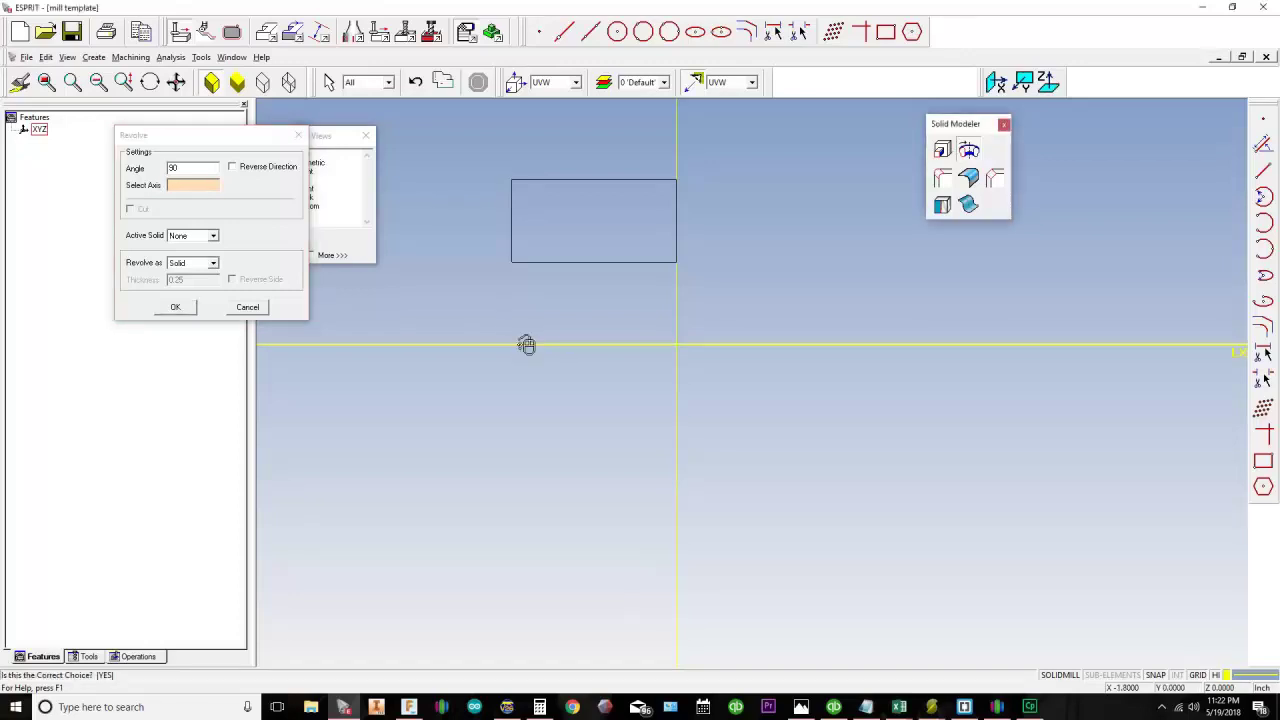
pyautogui.click(527, 345)
# Step: Inspect the 90-degree revolve preview in the Top view and cancel the revolve
pyautogui.moveTo(694, 300); pyautogui.dragTo(712, 240, button='middle')
pyautogui.click(345, 136)
pyautogui.doubleClick(305, 153)
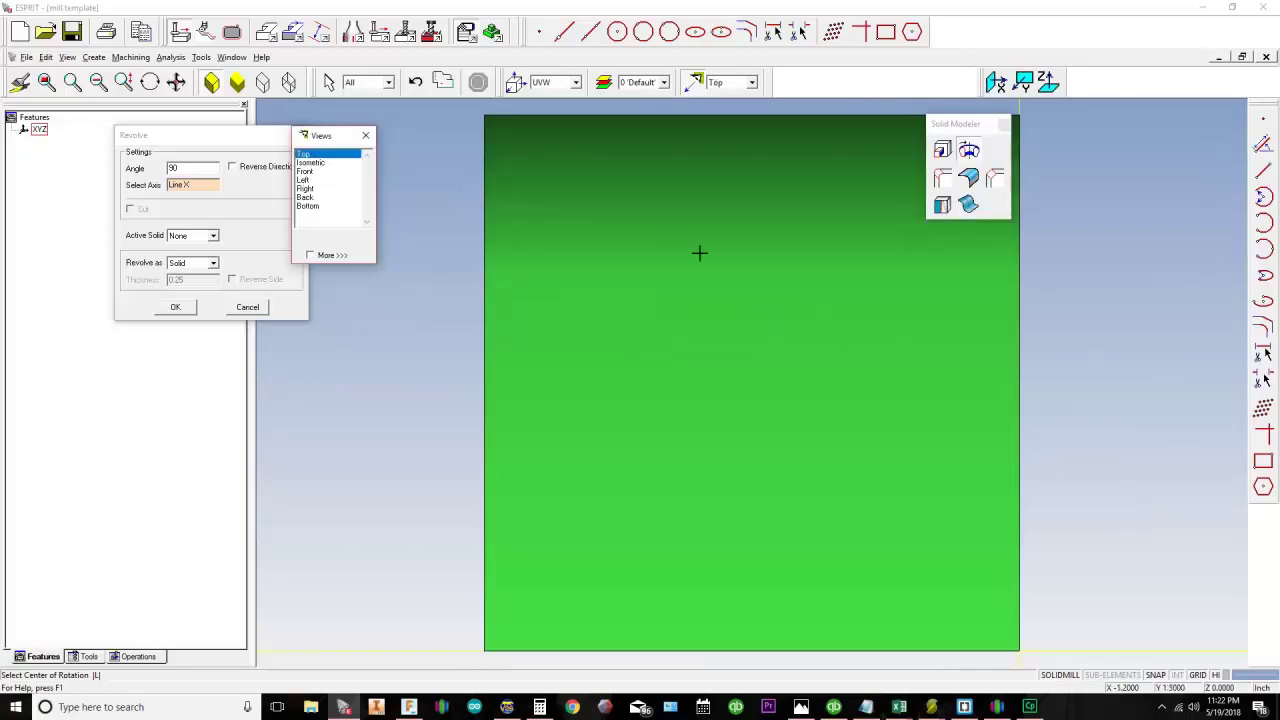
pyautogui.scroll(-4, 689, 309)
pyautogui.keyDown('shift'); pyautogui.moveTo(766, 340); pyautogui.dragTo(527, 263, button='middle'); pyautogui.keyUp('shift')
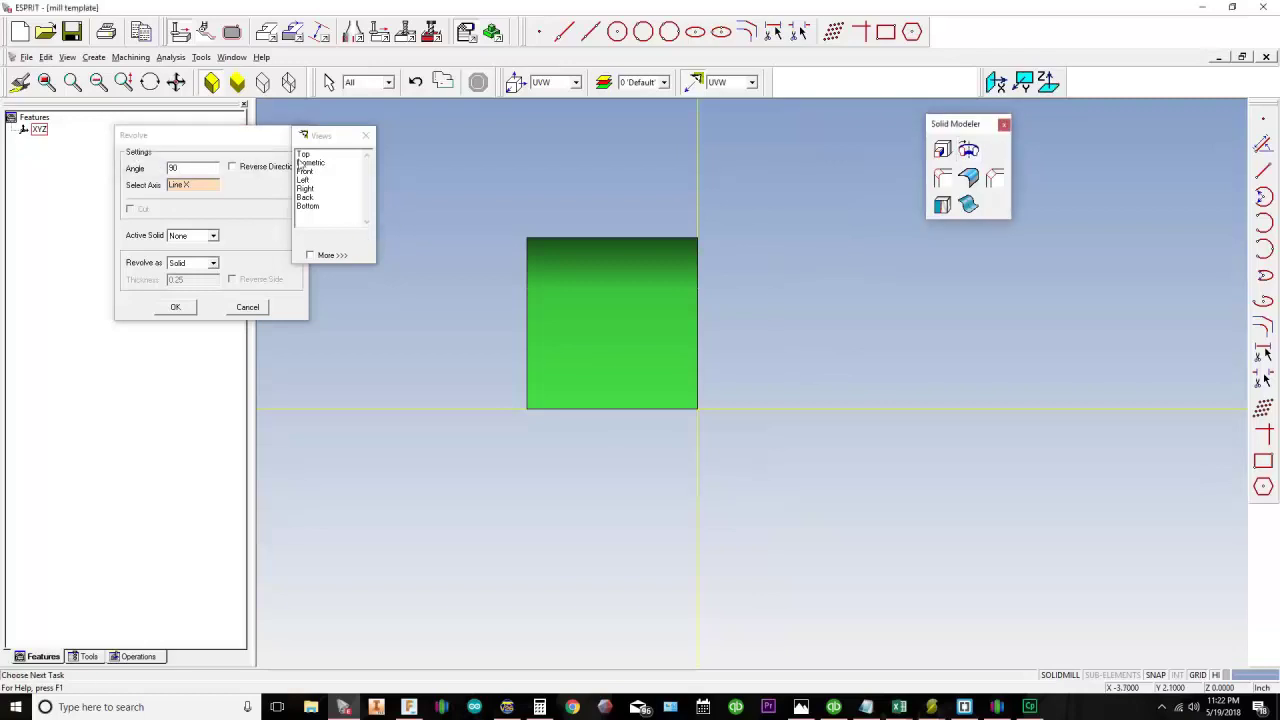
pyautogui.moveTo(232, 133); pyautogui.dragTo(174, 179)
pyautogui.click(194, 349)
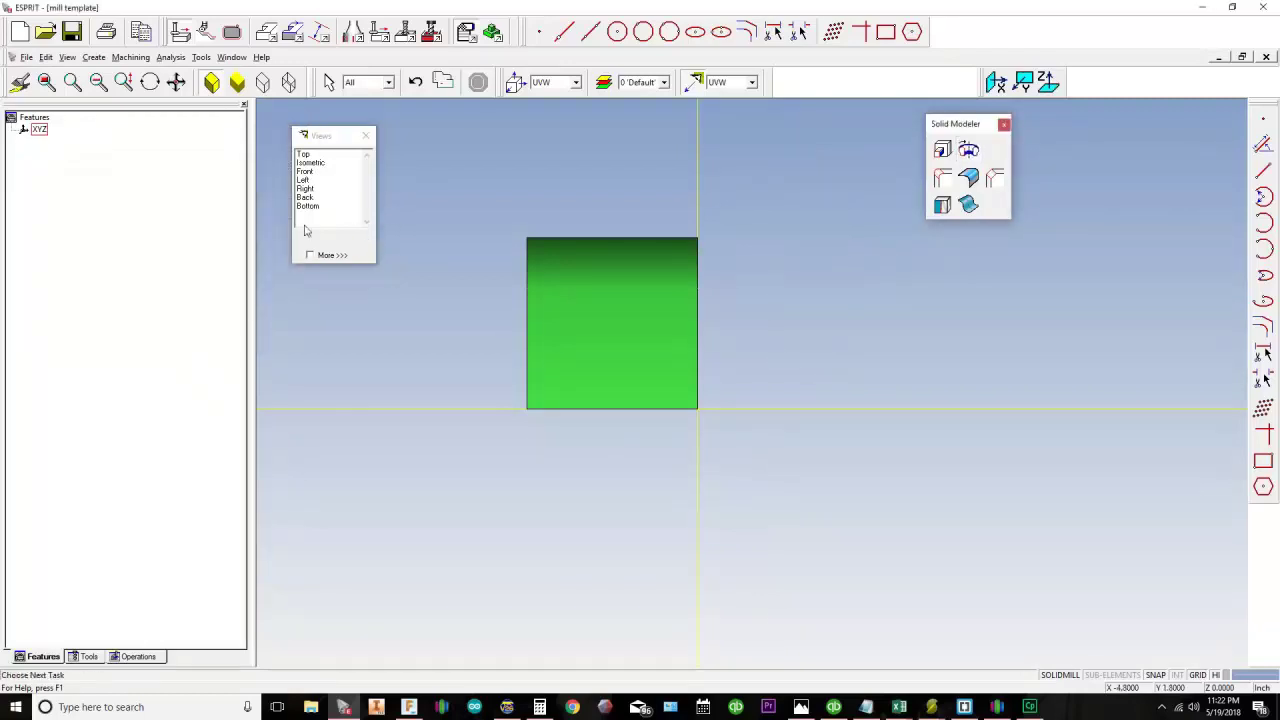
# Step: Group the rectangle's four lines and revolve them 360 degrees about the X axis as a solid with Active Solid set to None
pyautogui.moveTo(725, 219); pyautogui.dragTo(803, 221, button='middle')
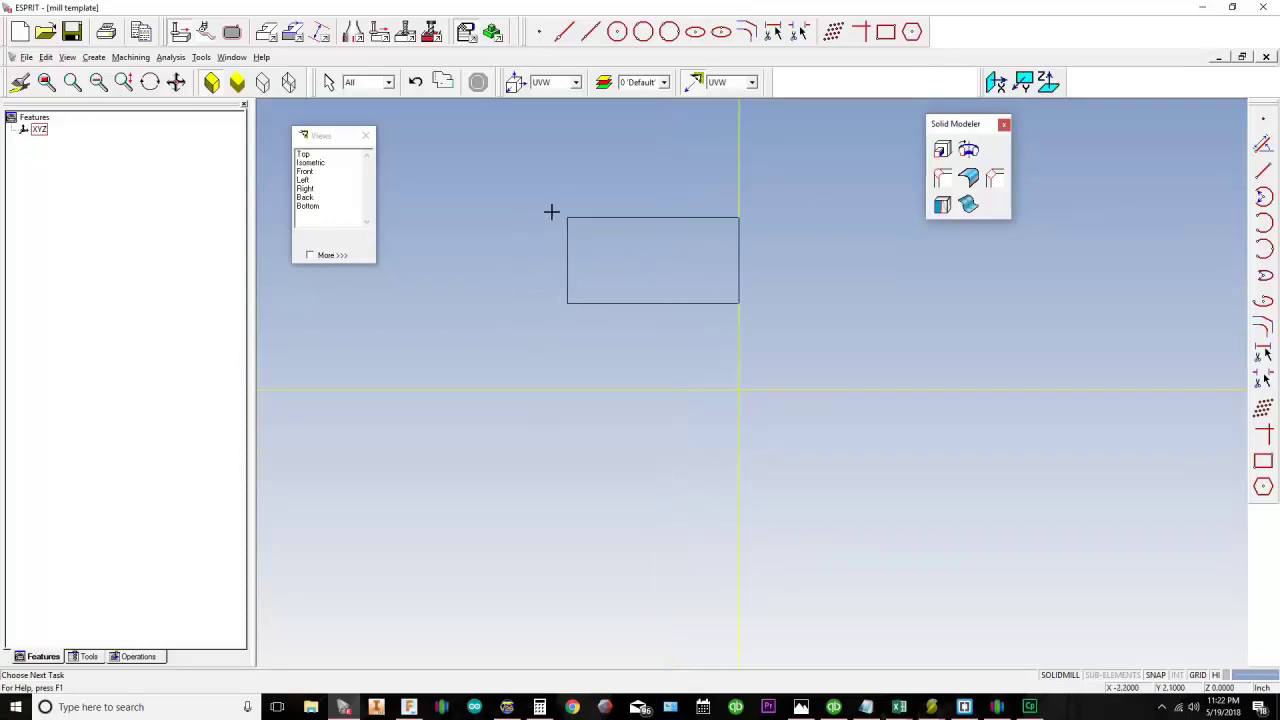
pyautogui.click(544, 209)
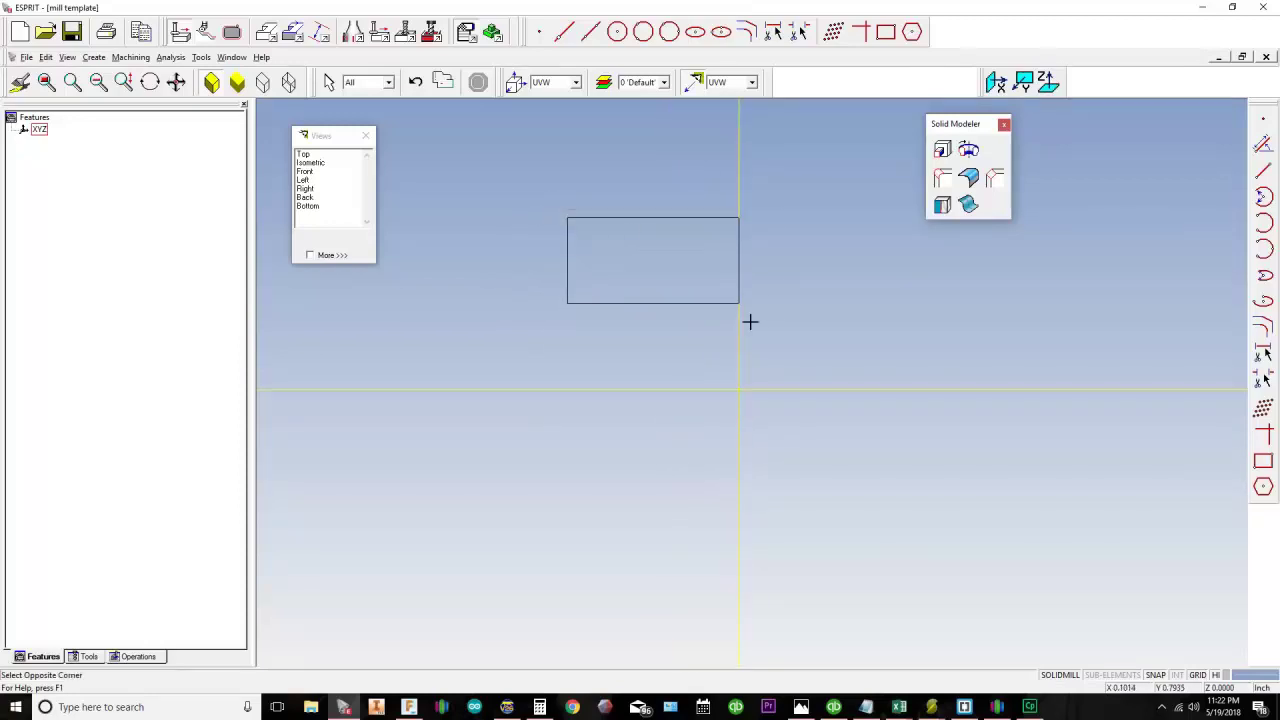
pyautogui.click(830, 332)
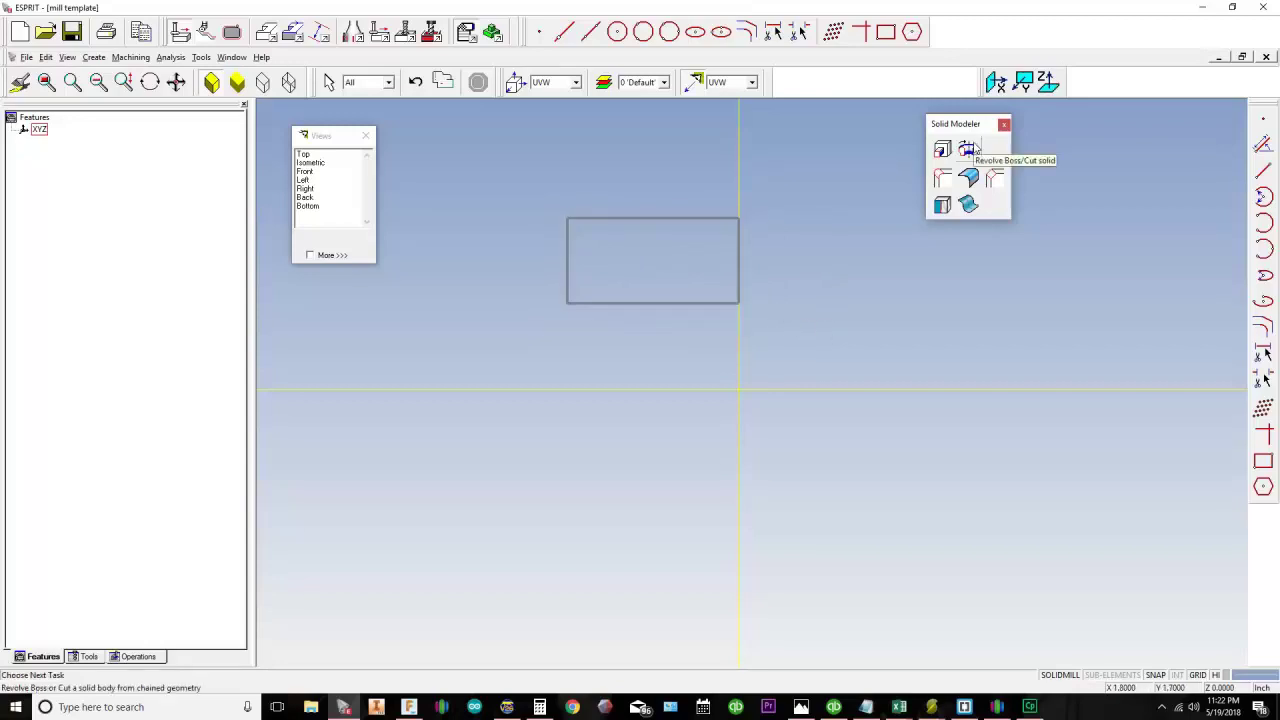
pyautogui.click(968, 149)
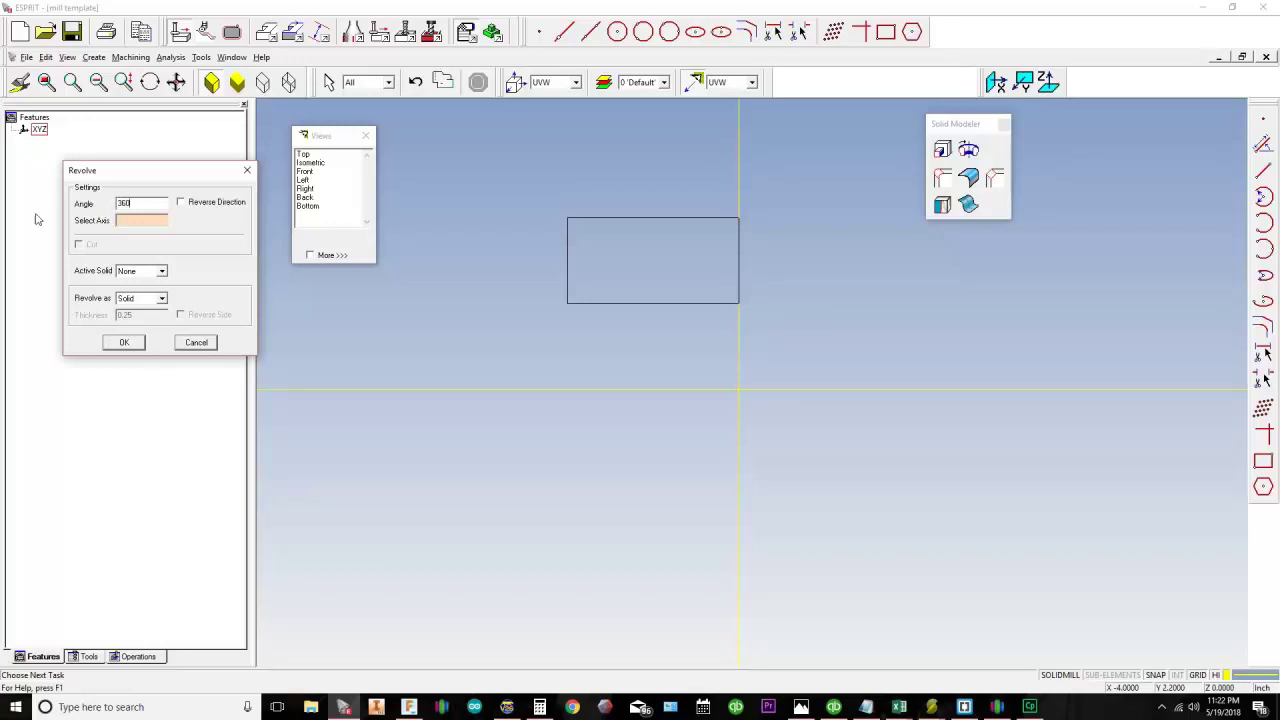
pyautogui.click(153, 219)
pyautogui.click(638, 387)
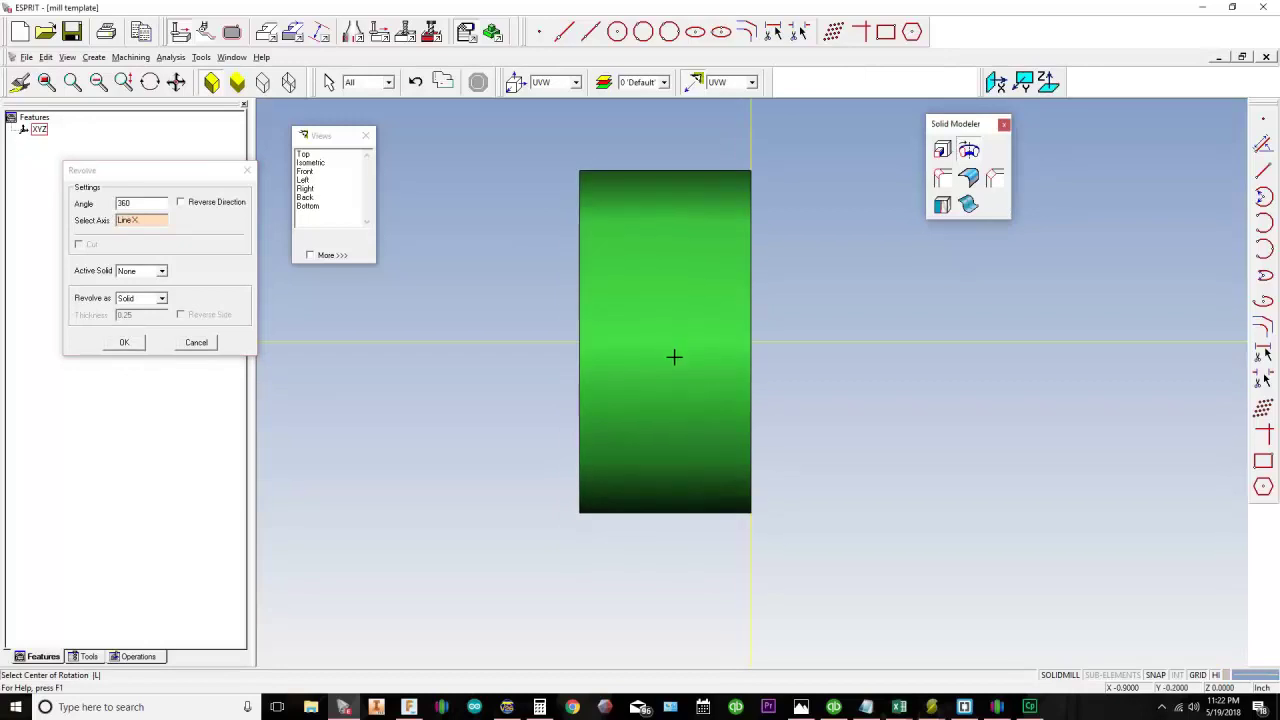
pyautogui.moveTo(709, 371); pyautogui.dragTo(654, 383, button='middle')
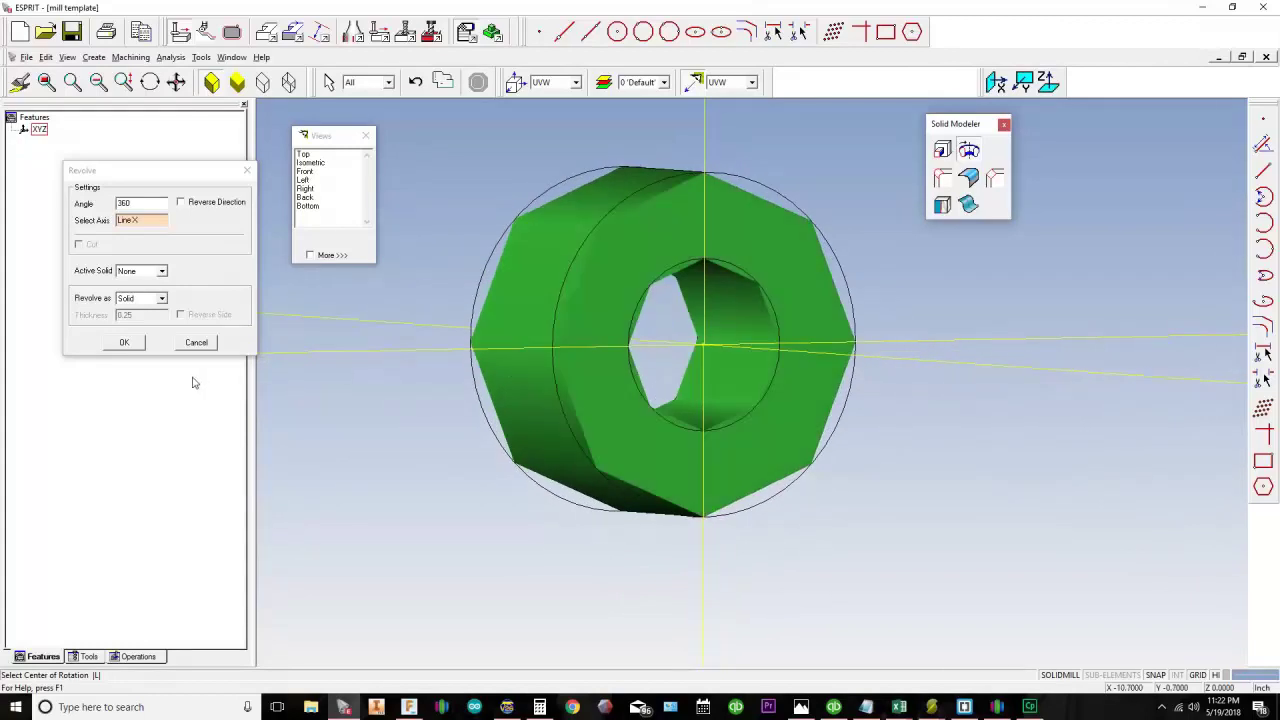
pyautogui.click(124, 343)
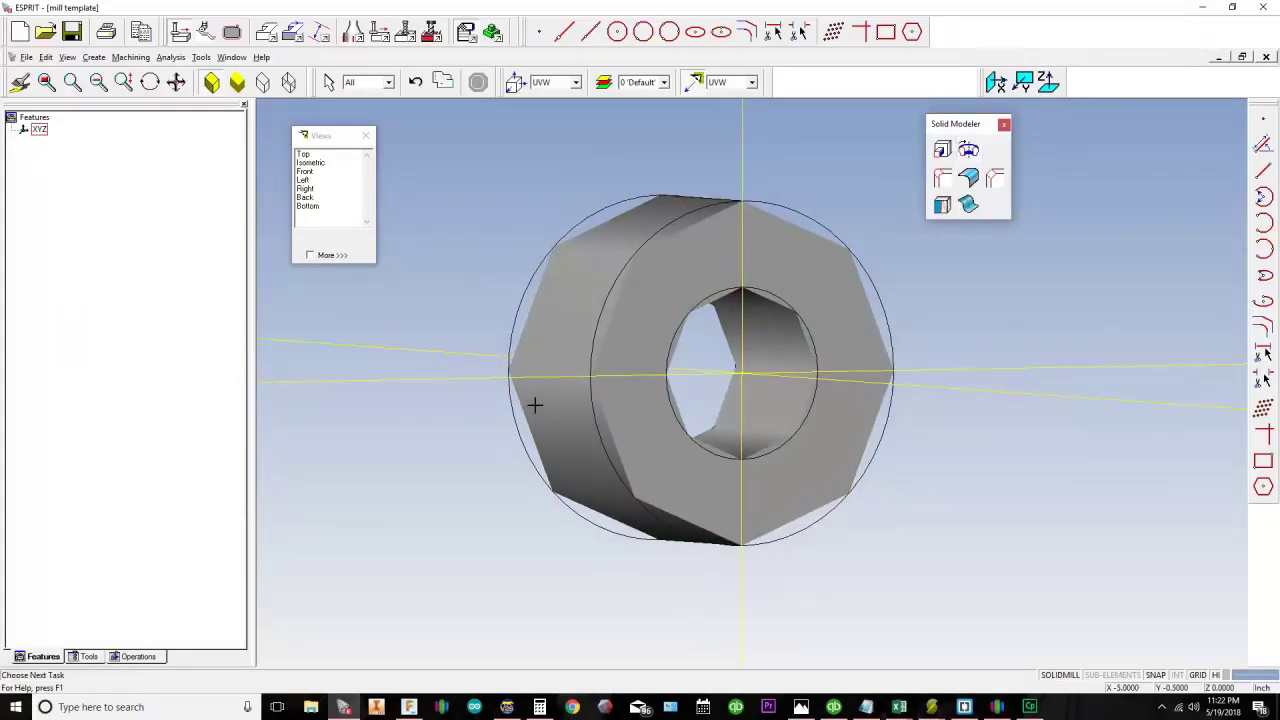
# Step: Inspect the revolved ring from several angles and in the Top view
pyautogui.moveTo(535, 404); pyautogui.dragTo(584, 404, button='middle')
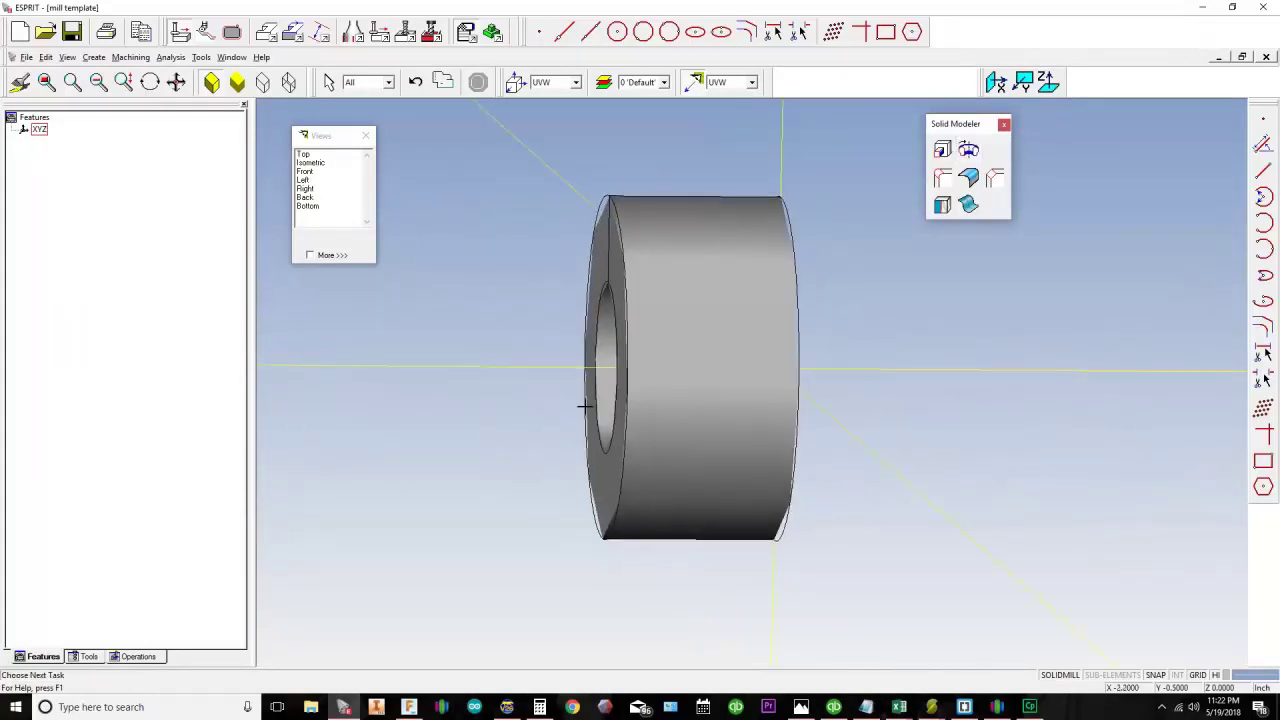
pyautogui.moveTo(685, 376); pyautogui.dragTo(694, 397, button='middle')
pyautogui.moveTo(860, 397); pyautogui.dragTo(909, 437, button='middle')
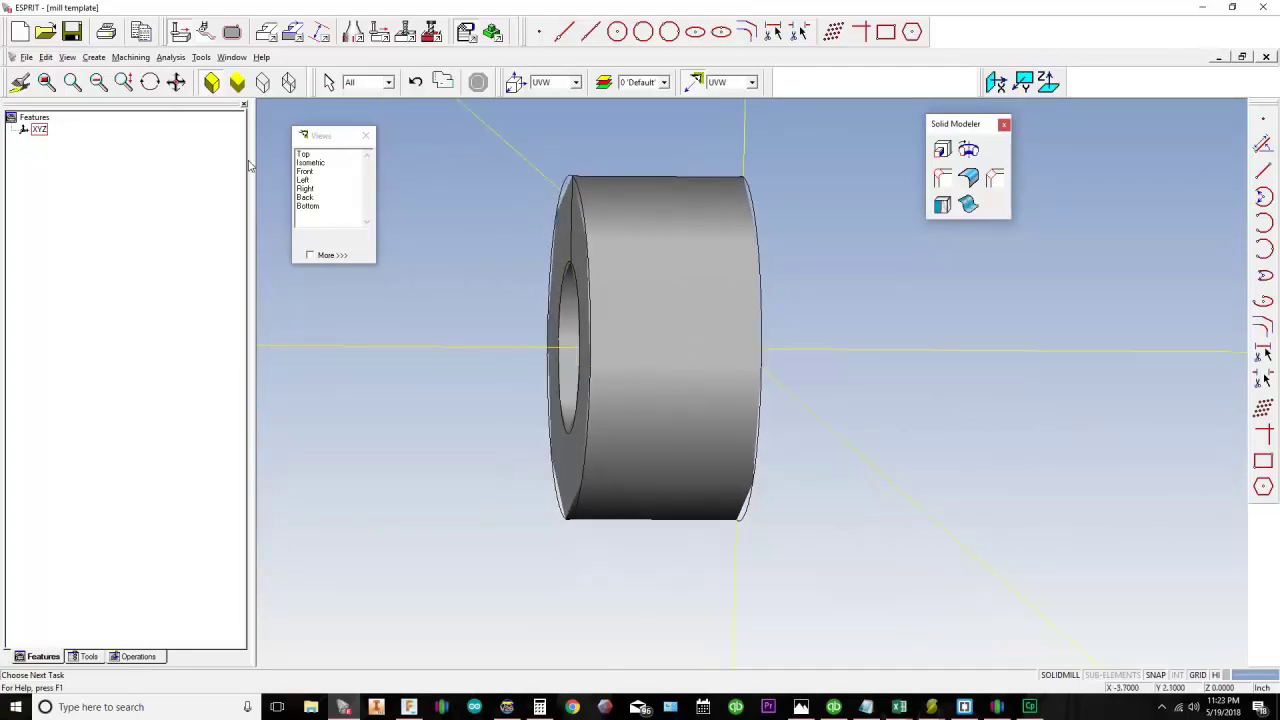
pyautogui.click(330, 155)
pyautogui.moveTo(982, 125); pyautogui.dragTo(996, 139)
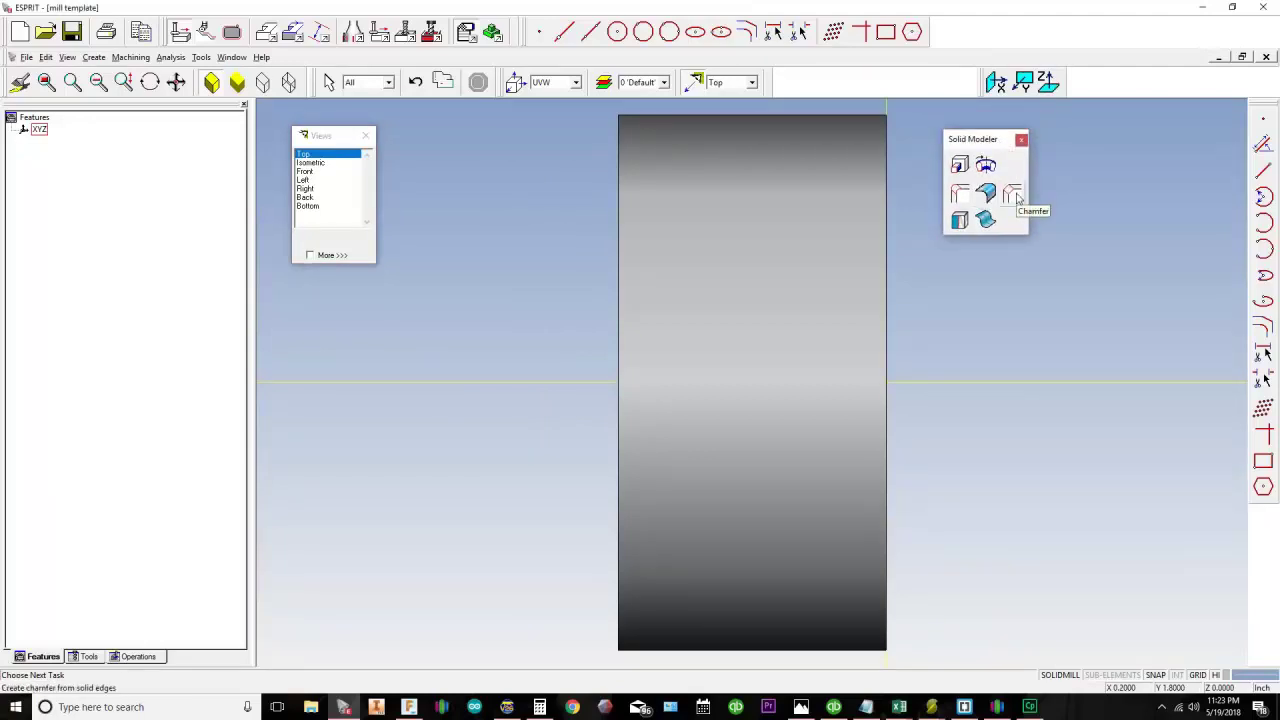
pyautogui.moveTo(891, 171); pyautogui.dragTo(751, 277, button='middle')
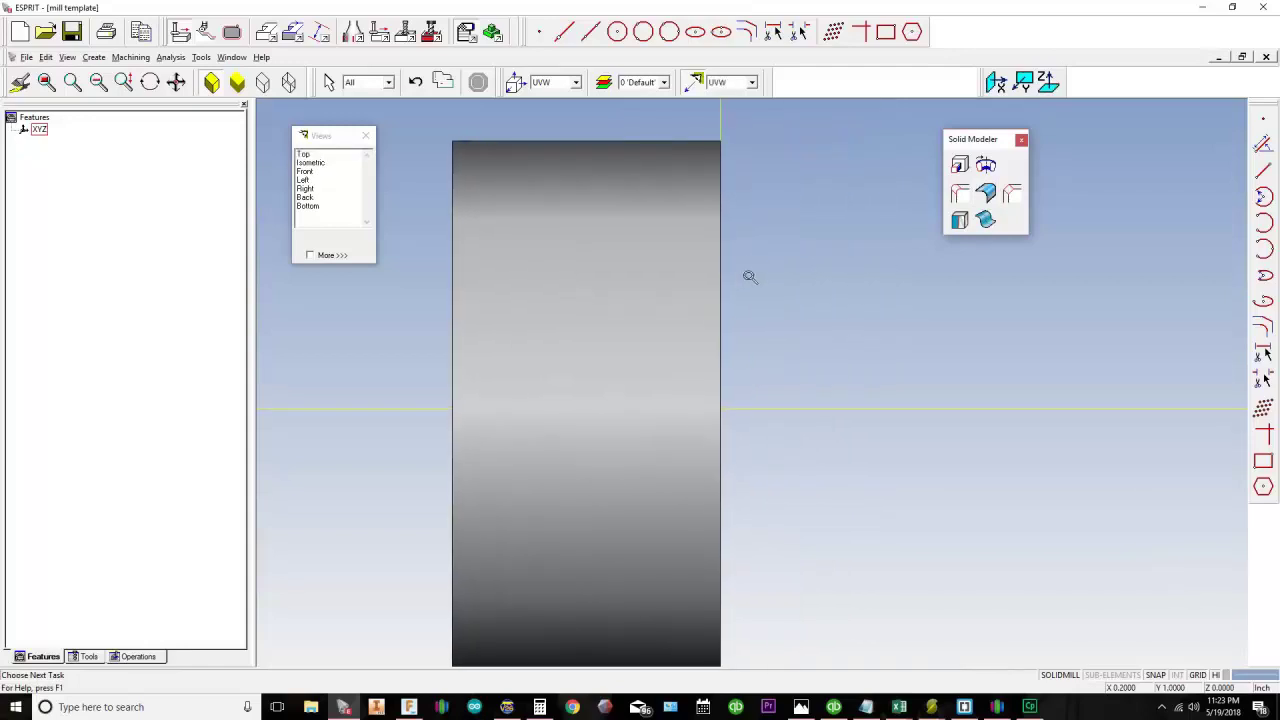
pyautogui.moveTo(872, 267); pyautogui.dragTo(846, 274, button='middle')
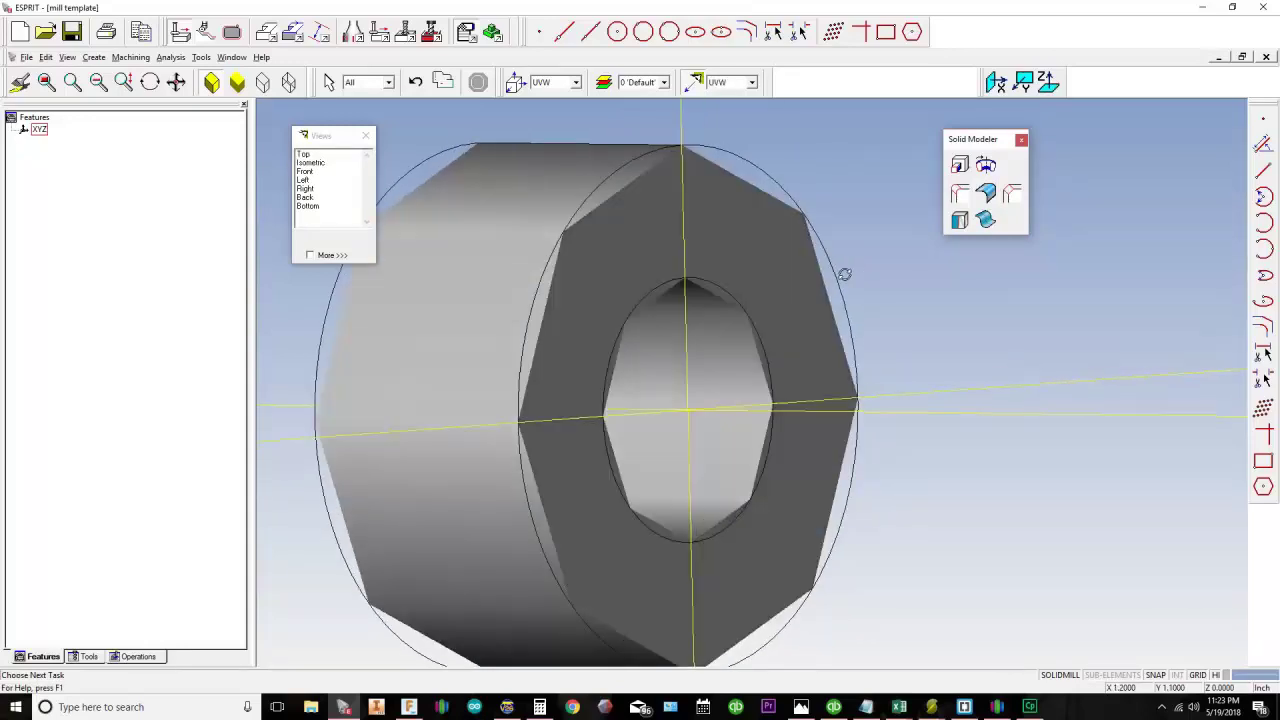
# Step: Chamfer the inner and outer edges of the ring's end face at the Y axis, using the Distance type with both distances 0.1
pyautogui.click(1011, 194)
pyautogui.moveTo(63, 22); pyautogui.dragTo(485, 161)
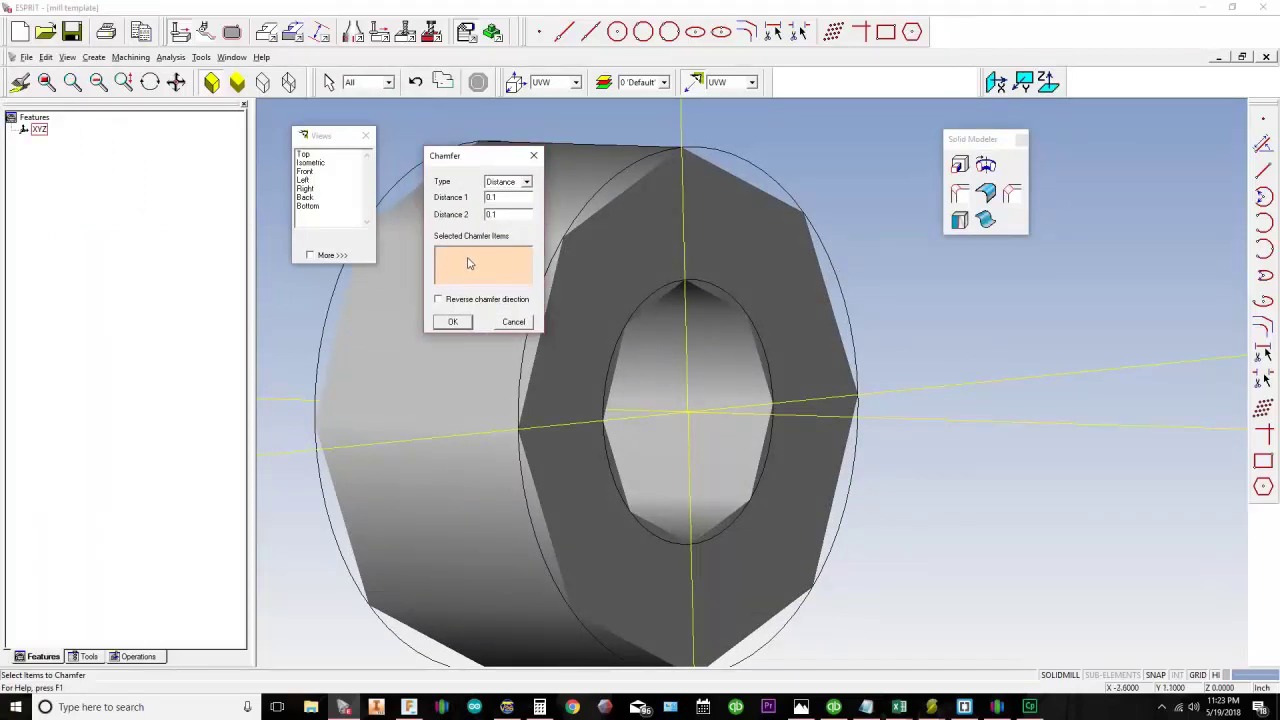
pyautogui.click(631, 187)
pyautogui.click(631, 187)
pyautogui.click(451, 321)
pyautogui.scroll(3, 543, 354)
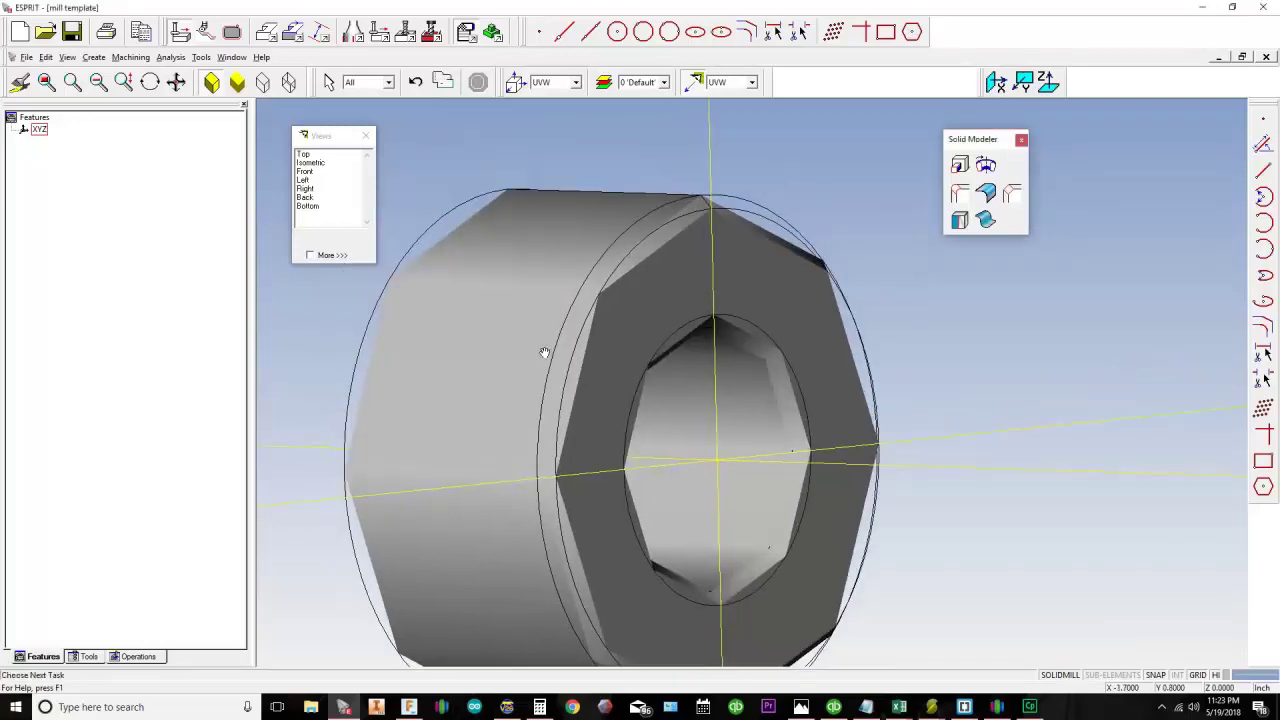
pyautogui.moveTo(608, 308); pyautogui.dragTo(694, 317, button='middle')
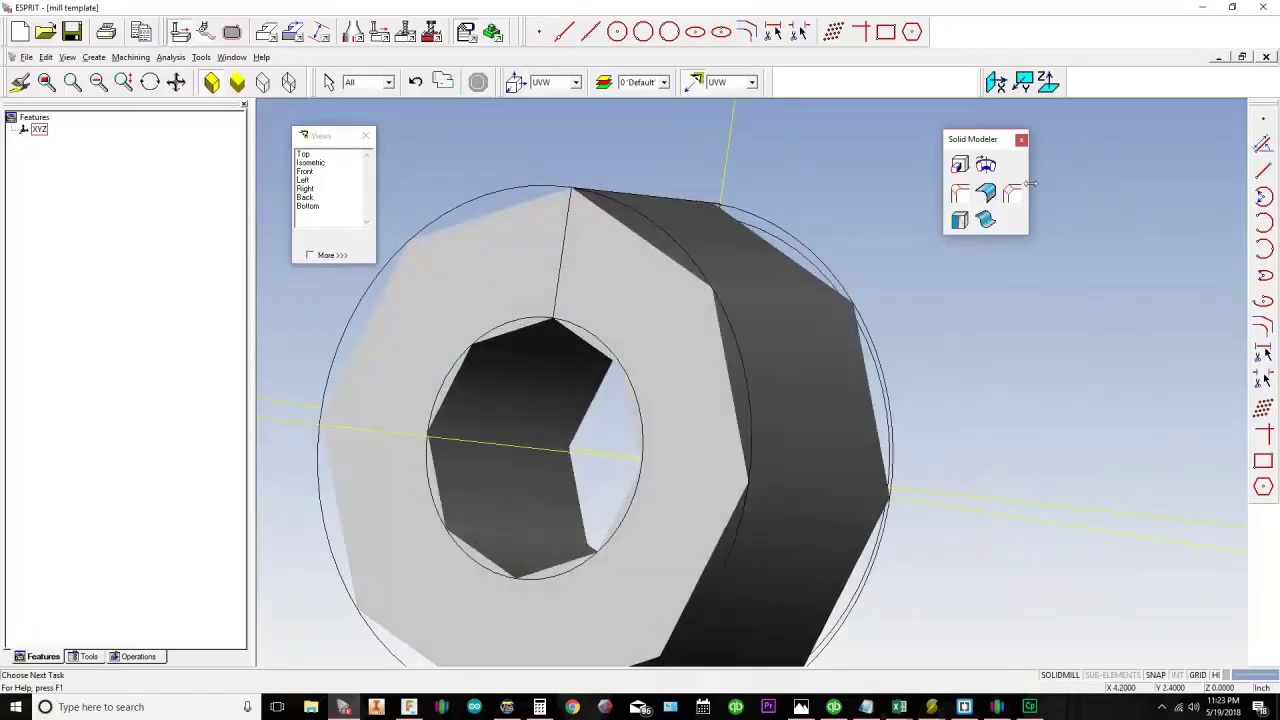
# Step: Review the Edit Solid Fillet command's tolerance and fillet-editing options, and close its settings
pyautogui.click(994, 200)
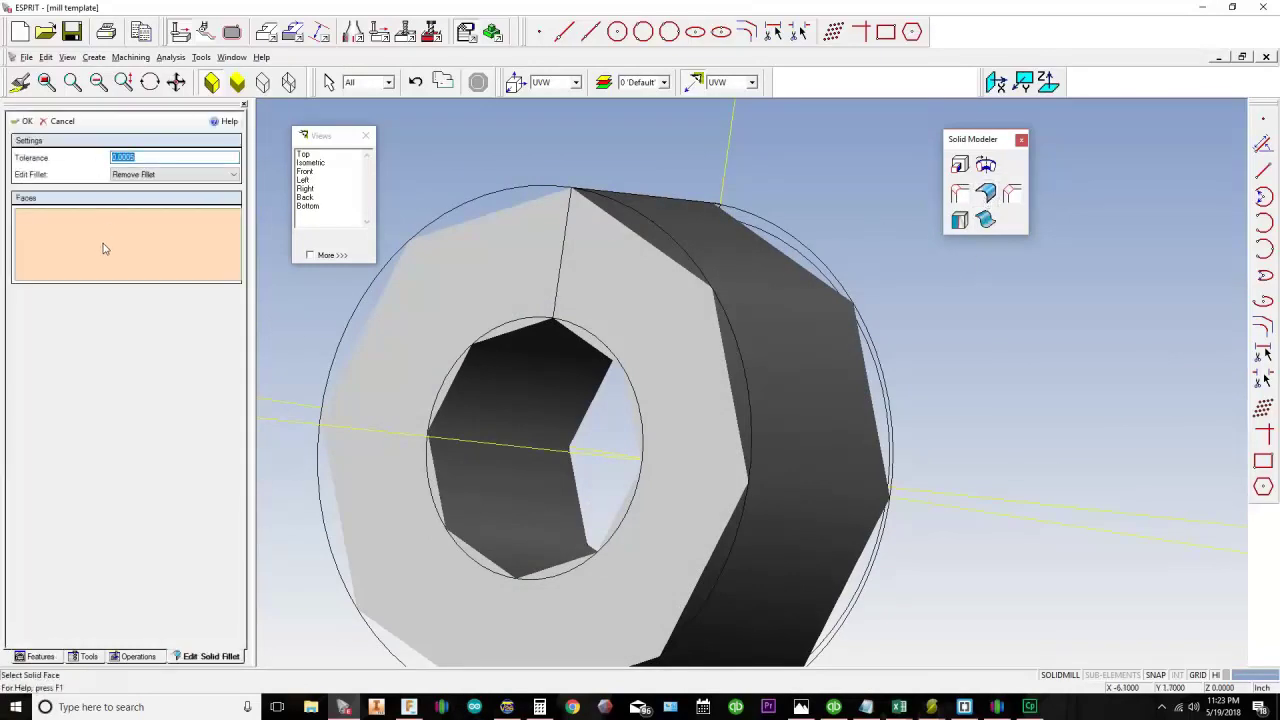
pyautogui.click(186, 176)
pyautogui.click(176, 159)
pyautogui.click(244, 106)
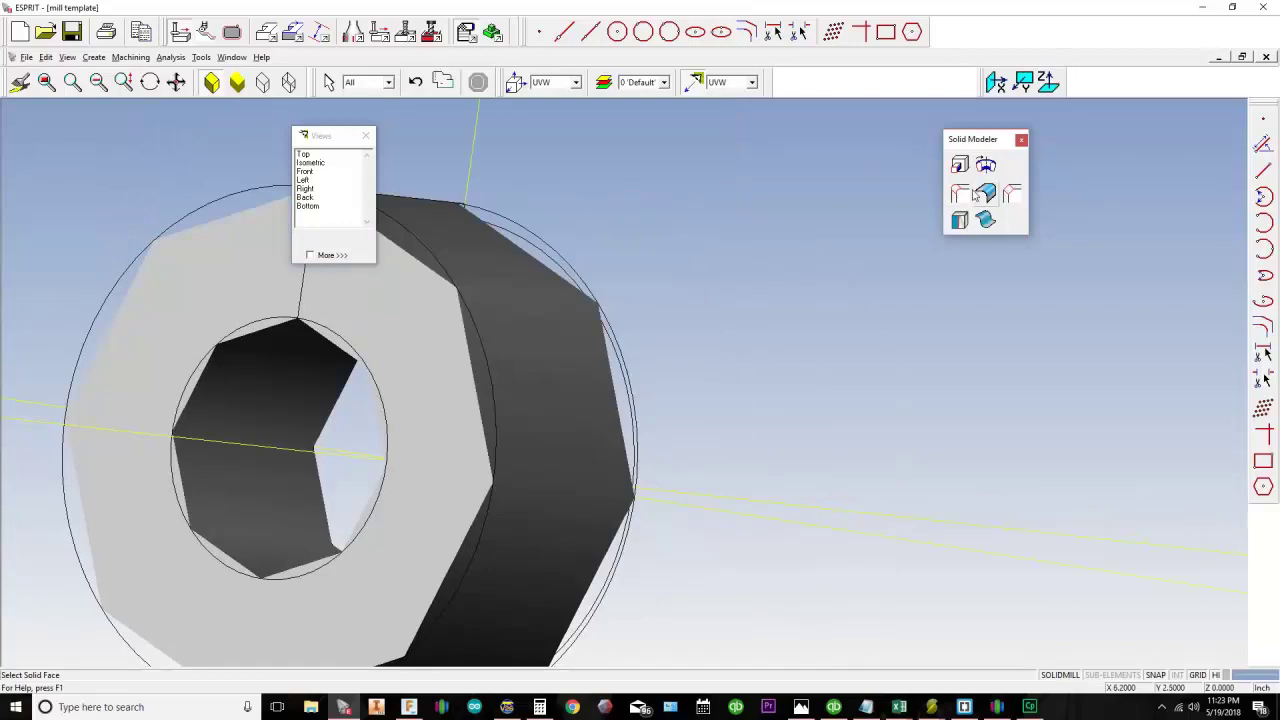
# Step: Fillet the inner and outer edges of the ring's unchamfered end face with a radius of 0.1
pyautogui.click(962, 194)
pyautogui.moveTo(55, 31); pyautogui.dragTo(776, 156)
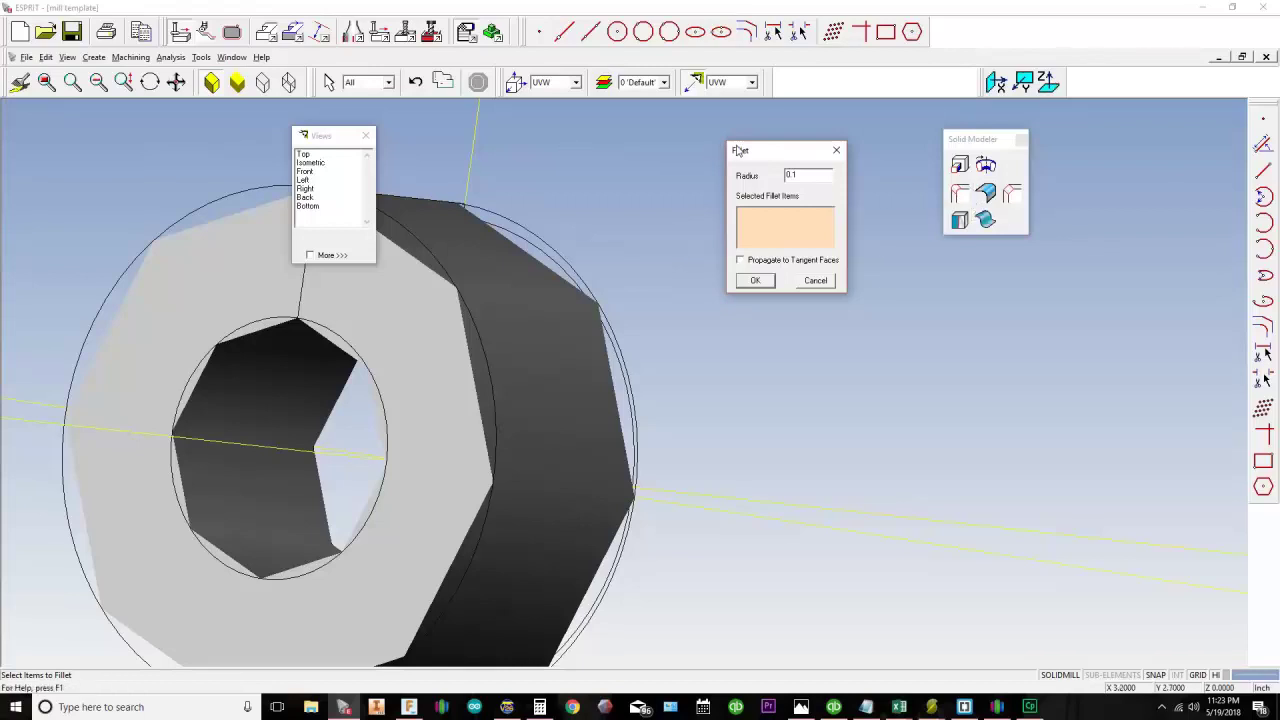
pyautogui.moveTo(738, 150); pyautogui.dragTo(674, 126)
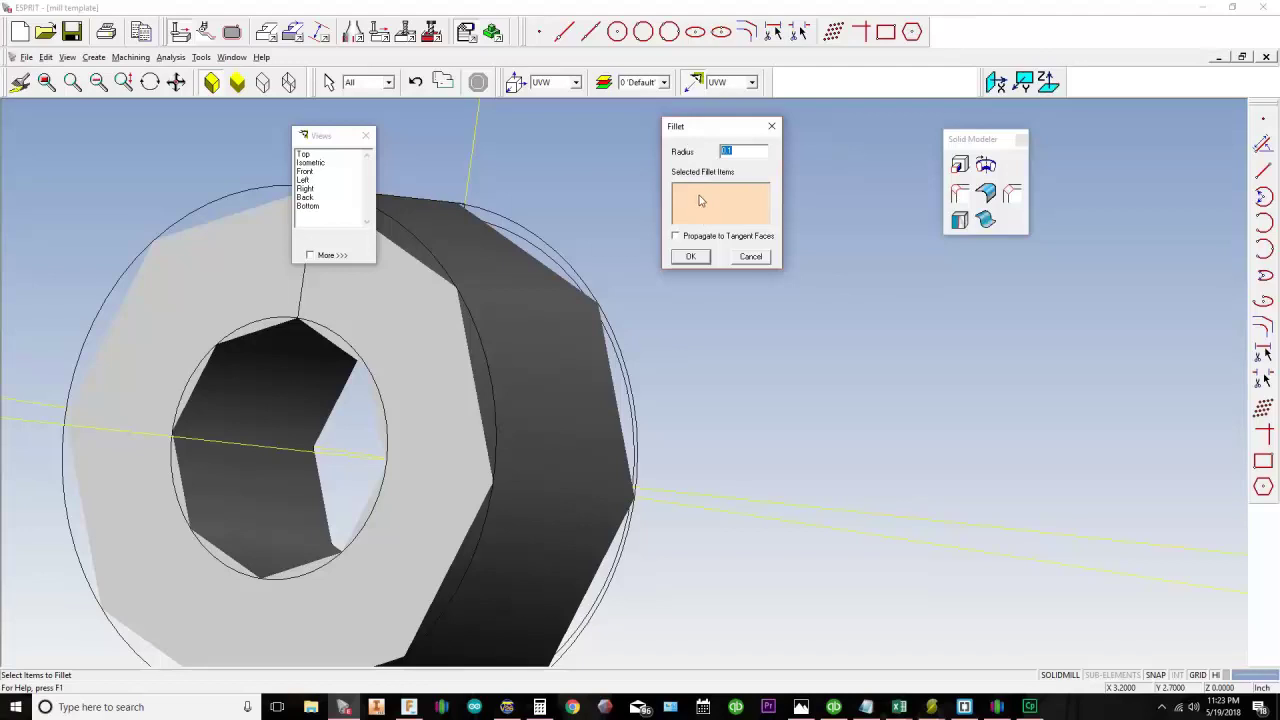
pyautogui.click(424, 263)
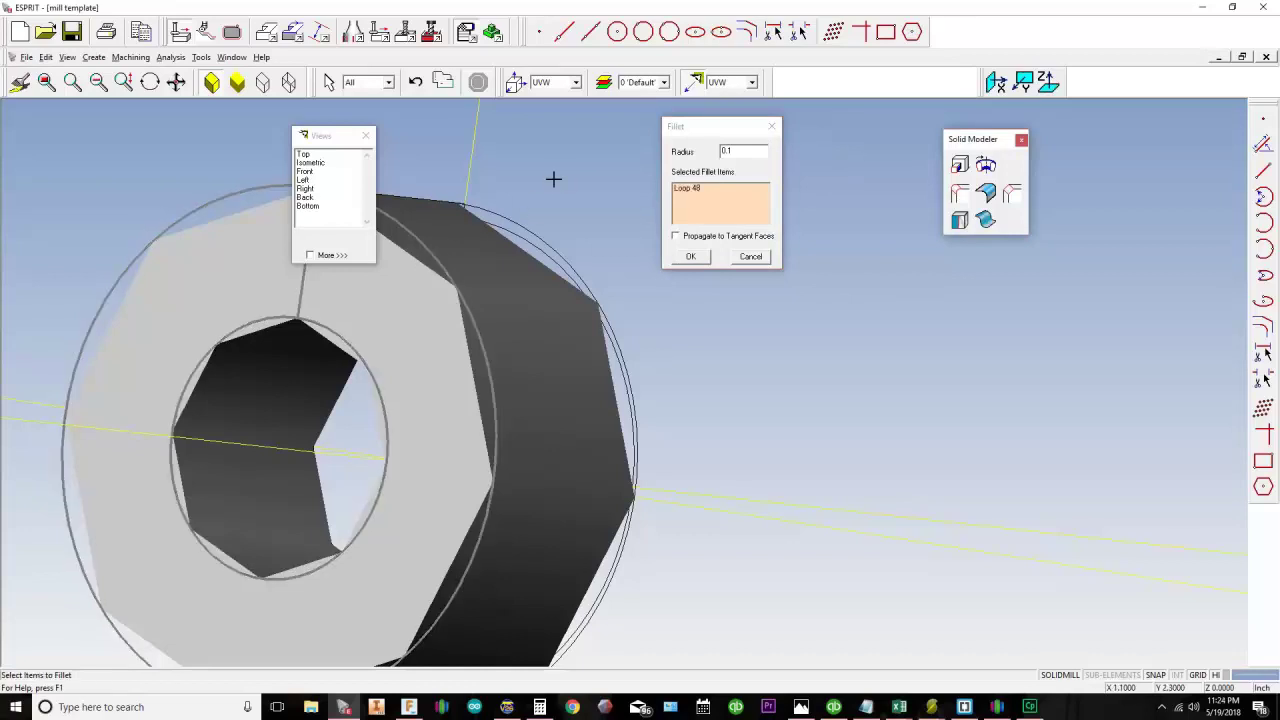
pyautogui.click(692, 257)
pyautogui.moveTo(694, 257); pyautogui.dragTo(929, 271, button='middle')
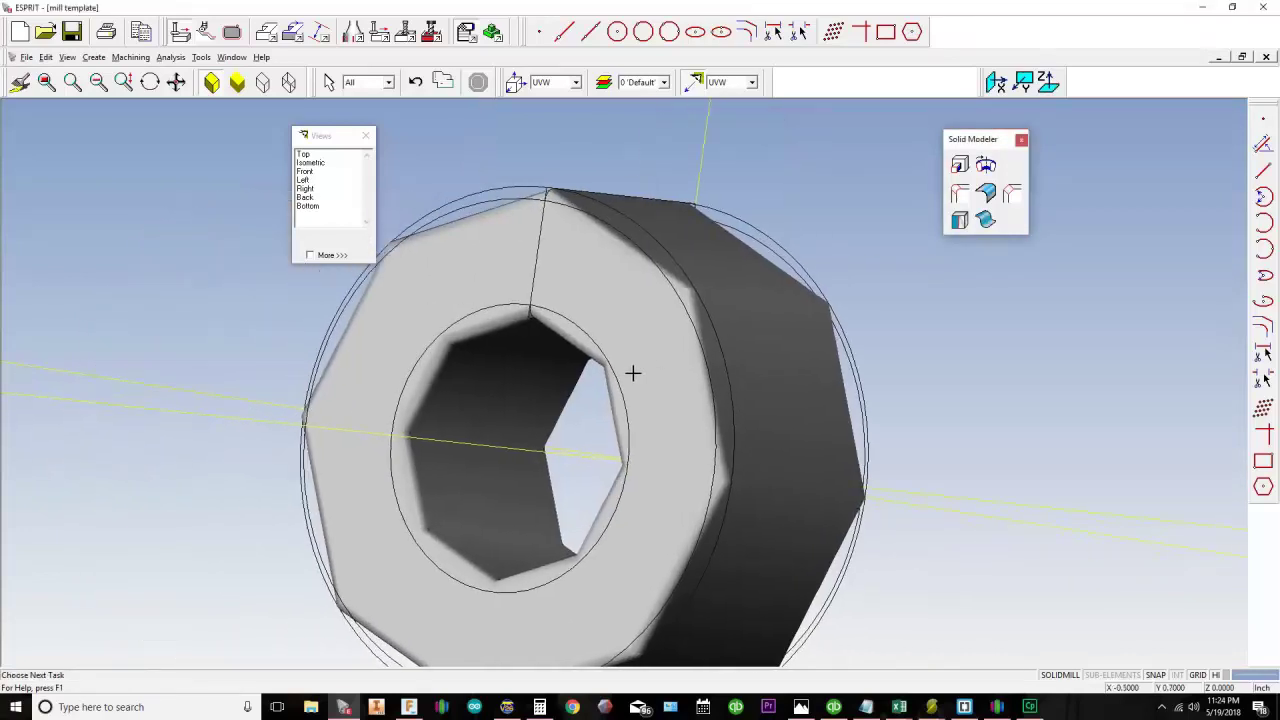
pyautogui.scroll(1, 634, 376)
pyautogui.scroll(-3, 634, 380)
pyautogui.keyDown('shift'); pyautogui.moveTo(802, 344); pyautogui.dragTo(681, 361, button='middle'); pyautogui.keyUp('shift')
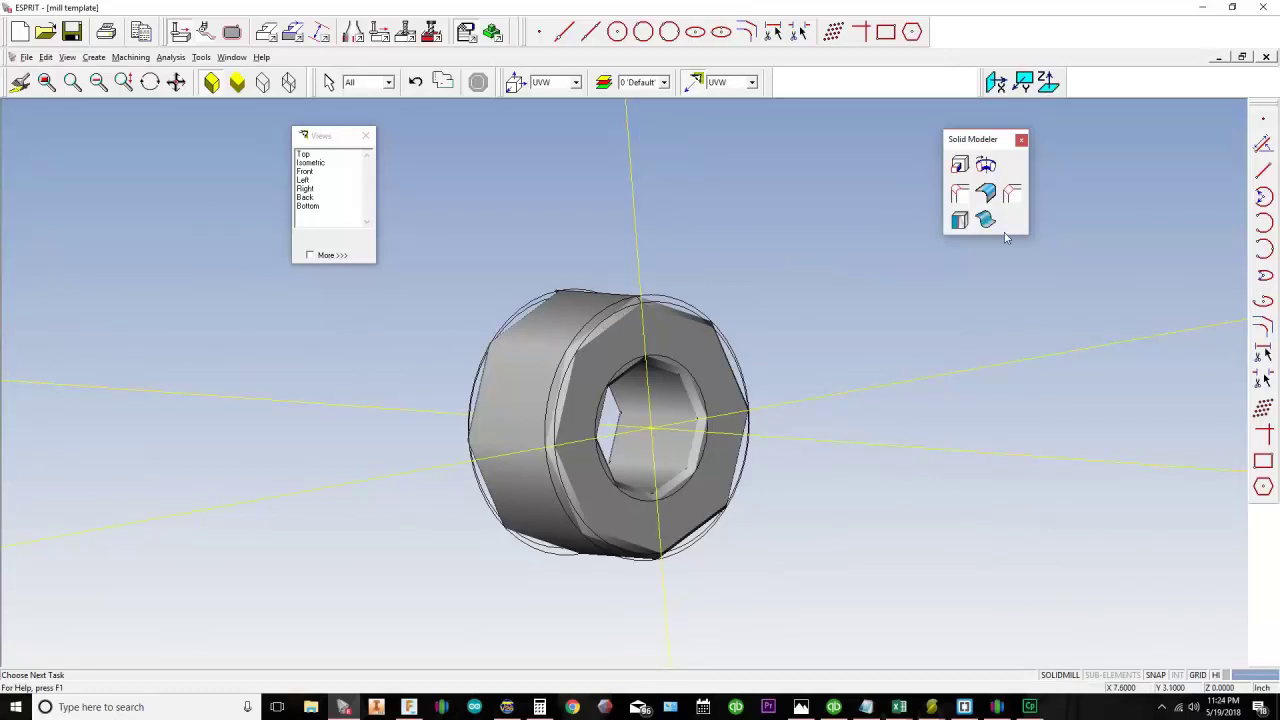
pyautogui.moveTo(617, 304); pyautogui.dragTo(652, 300, button='middle')
pyautogui.moveTo(1009, 266); pyautogui.dragTo(872, 317, button='middle')
# Step: In the Top view, sketch a rectangle about 1.0 by 0.8 inch straddling the middle of the ring's upper edge
pyautogui.click(305, 180)
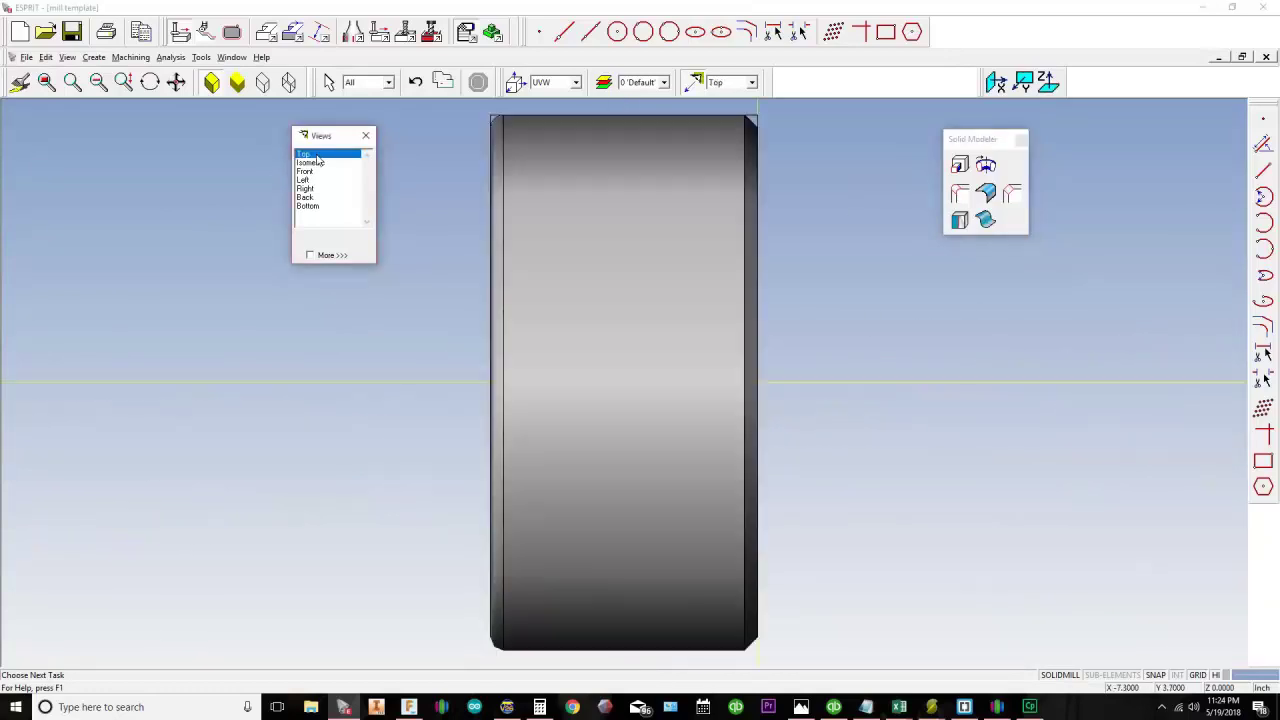
pyautogui.scroll(-2, 660, 380)
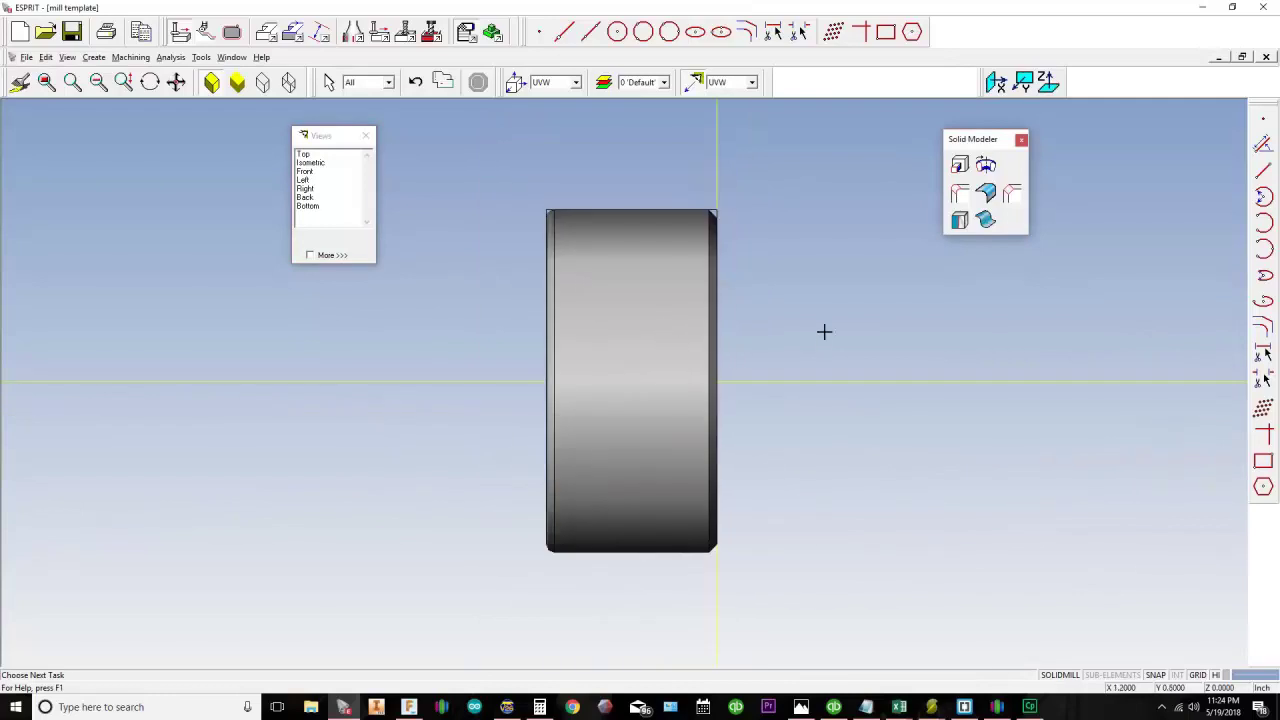
pyautogui.click(590, 176)
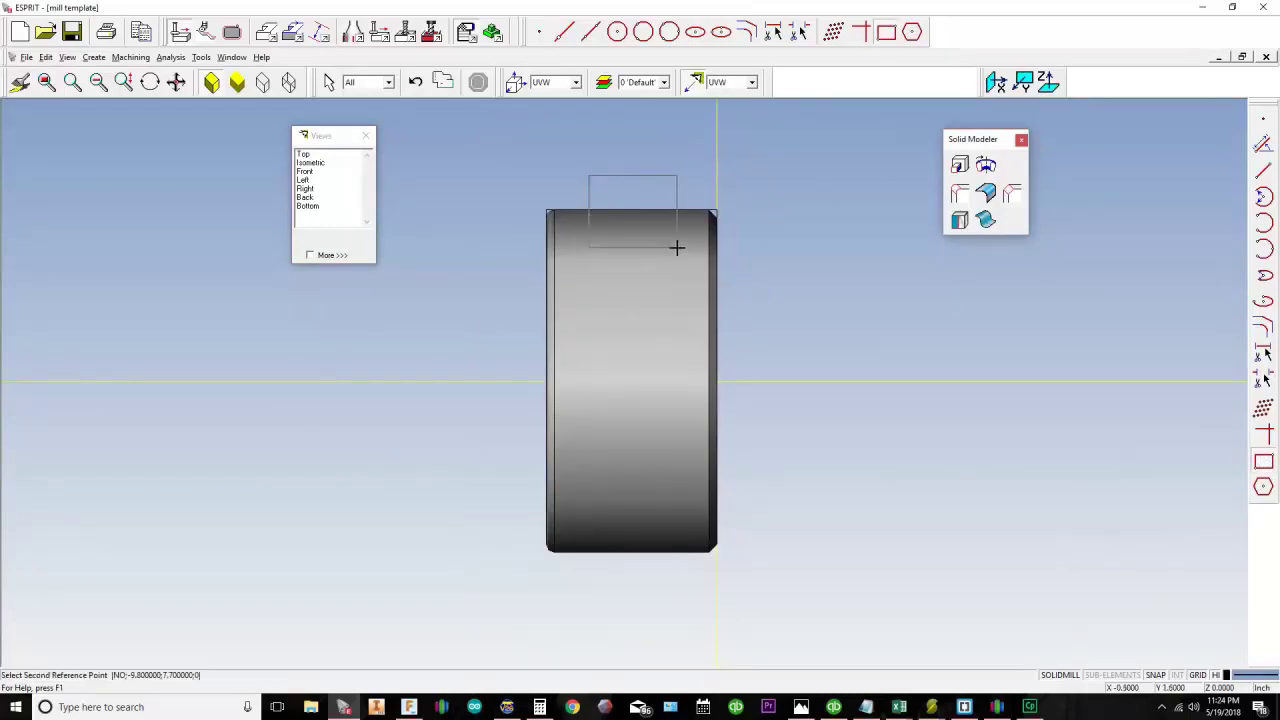
pyautogui.click(676, 247)
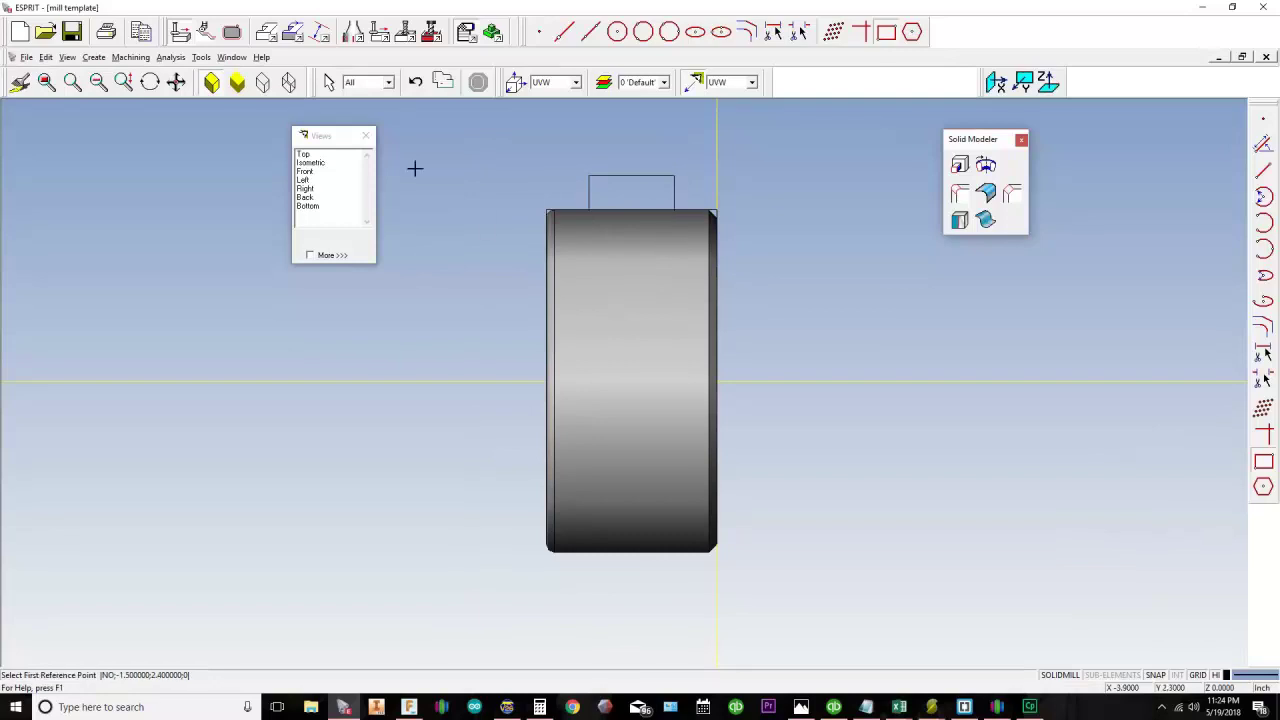
# Step: Revolve the new rectangle 360 degrees about the X axis as a separate solid with Active Solid set to None
pyautogui.click(641, 176)
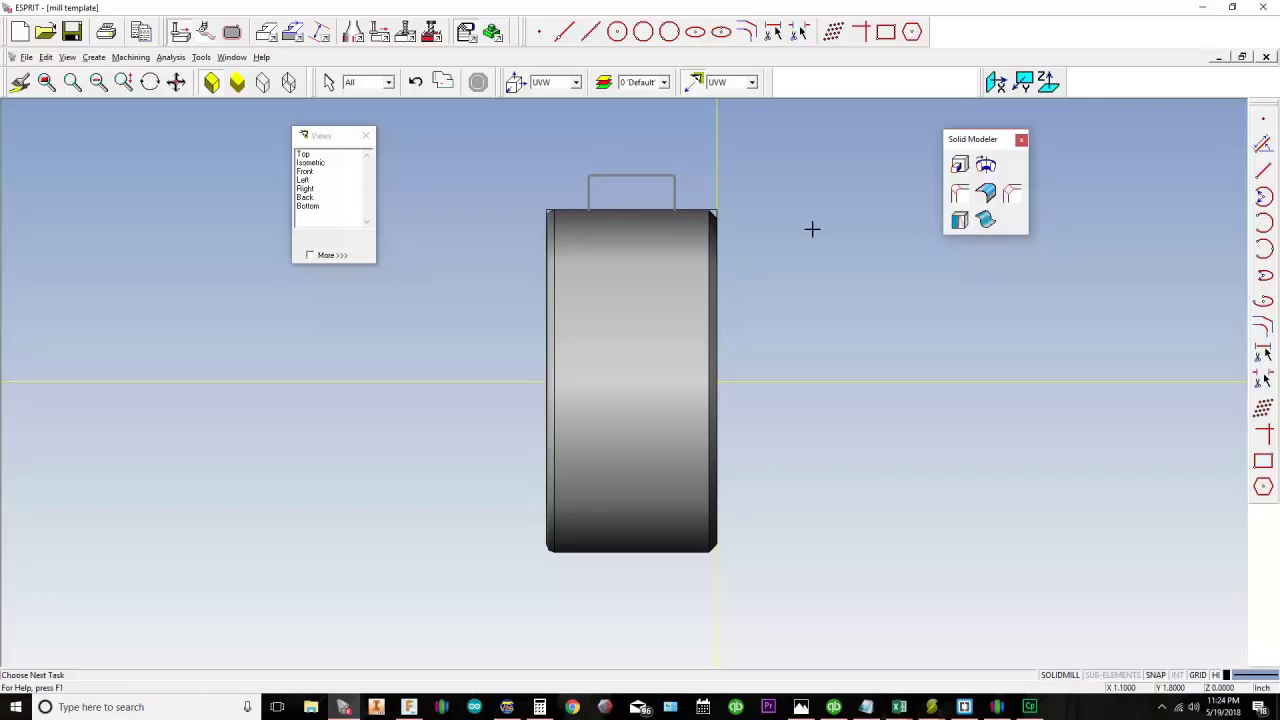
pyautogui.click(990, 168)
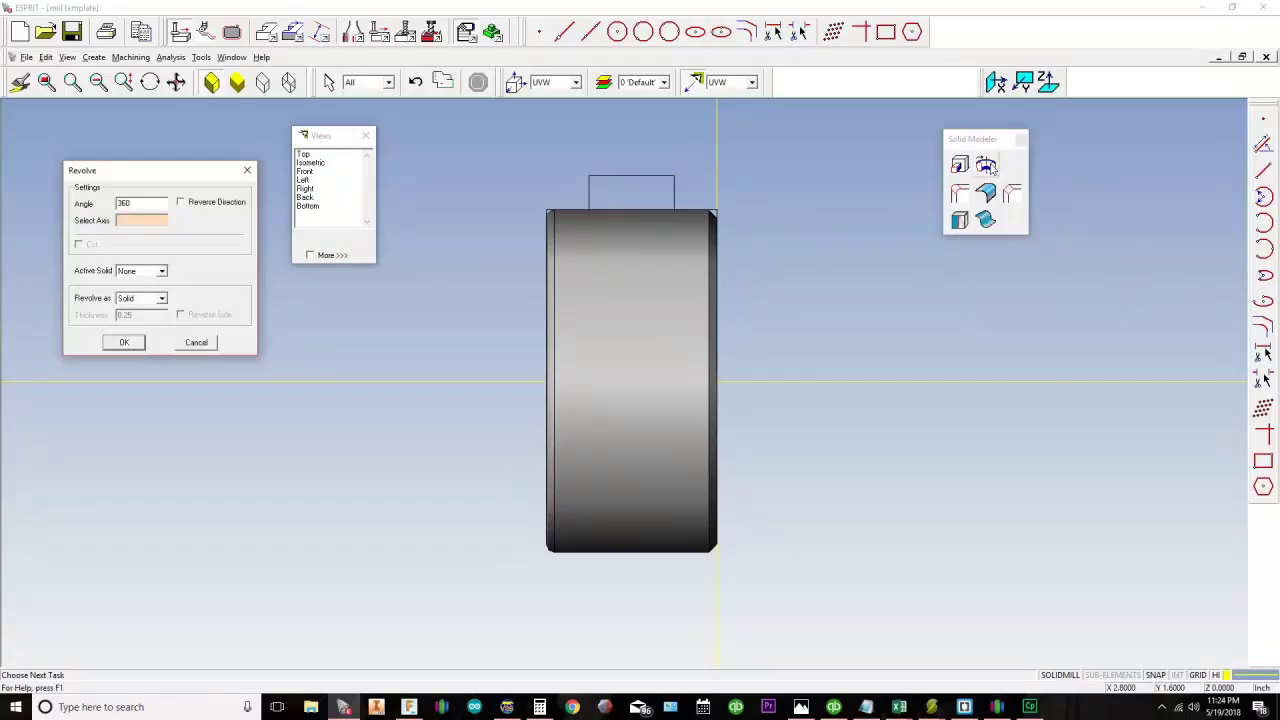
pyautogui.click(150, 221)
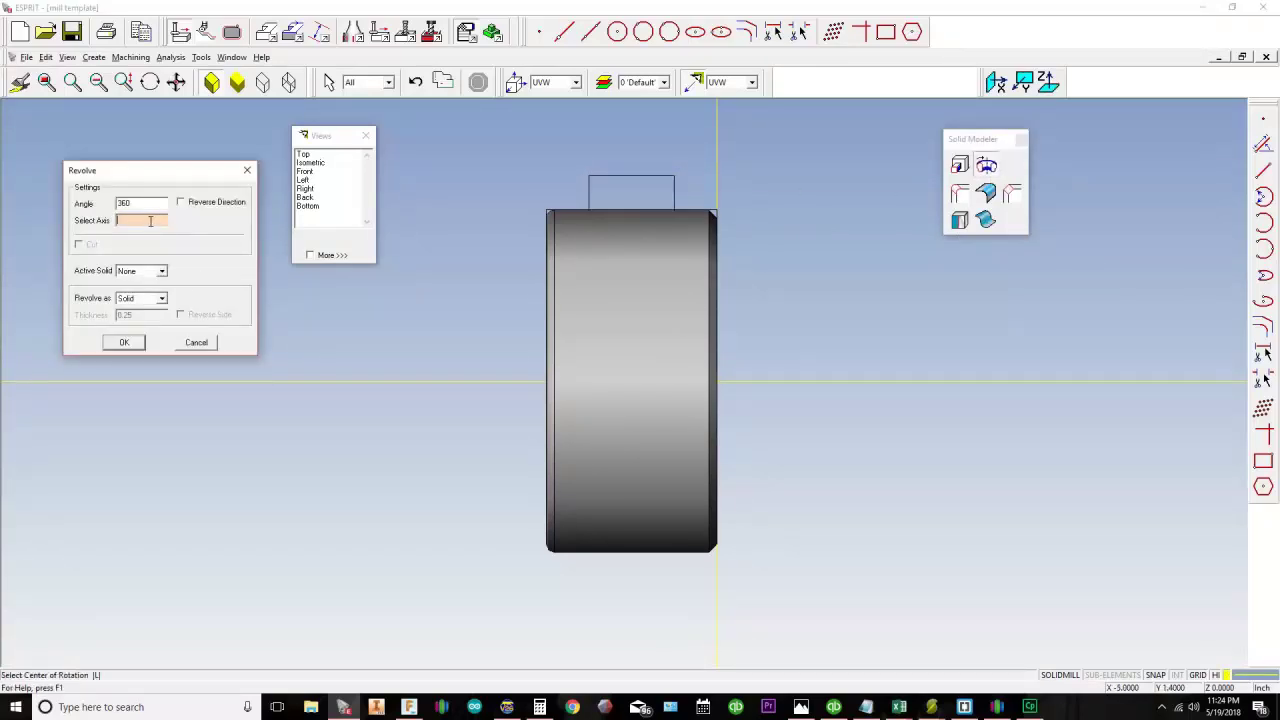
pyautogui.click(402, 380)
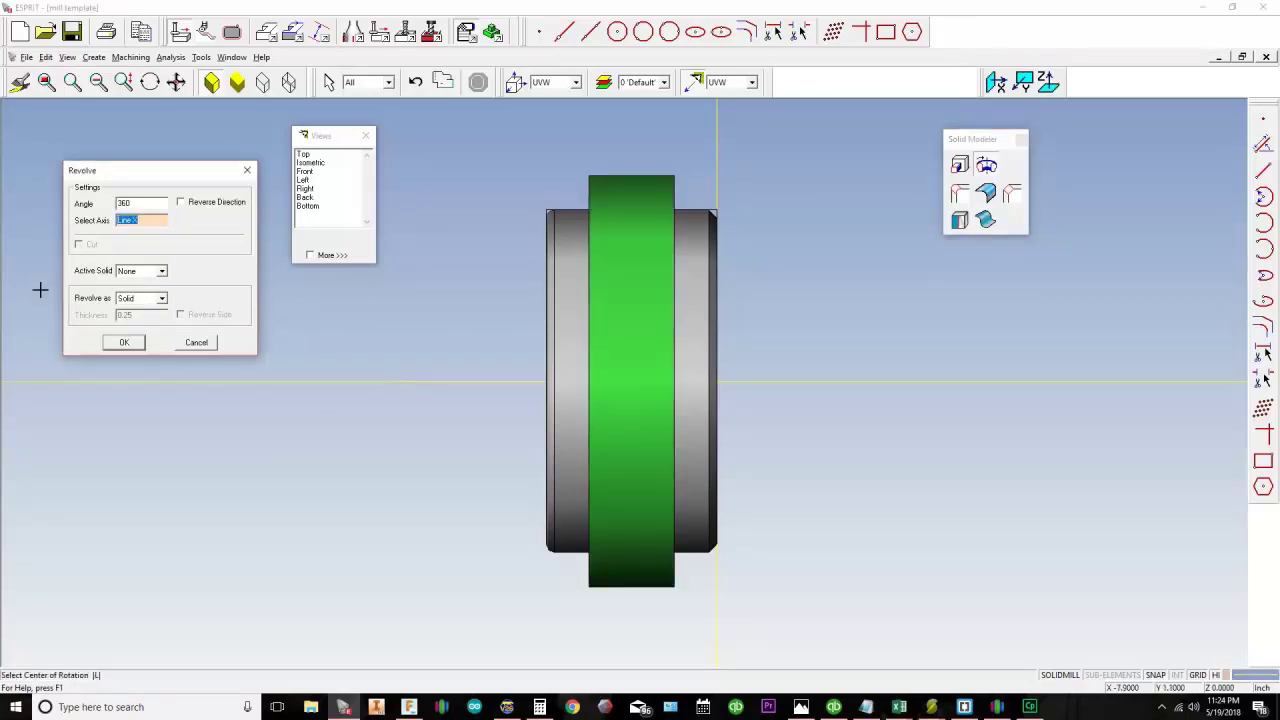
pyautogui.scroll(-1, 462, 419)
pyautogui.moveTo(455, 400); pyautogui.dragTo(469, 397, button='middle')
pyautogui.click(124, 342)
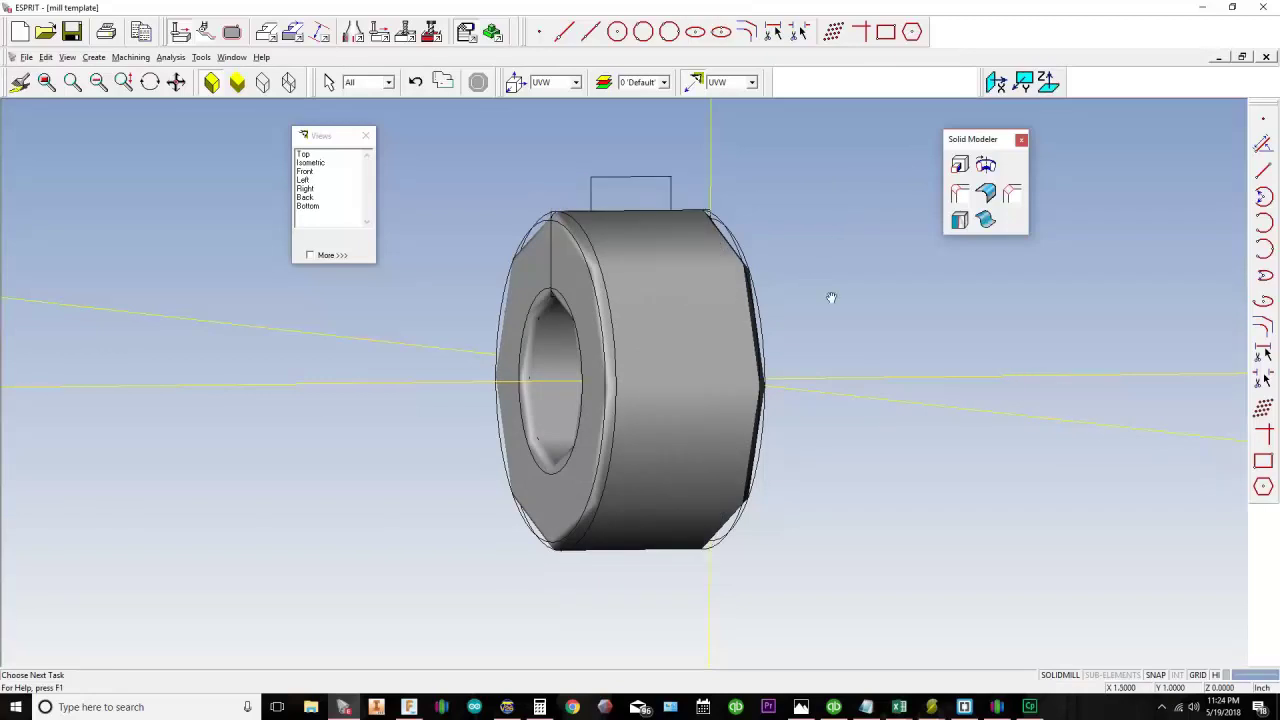
# Step: Revolve the rectangle 360 degrees about the X axis as a boss on Body 1, and inspect the raised band
pyautogui.click(341, 156)
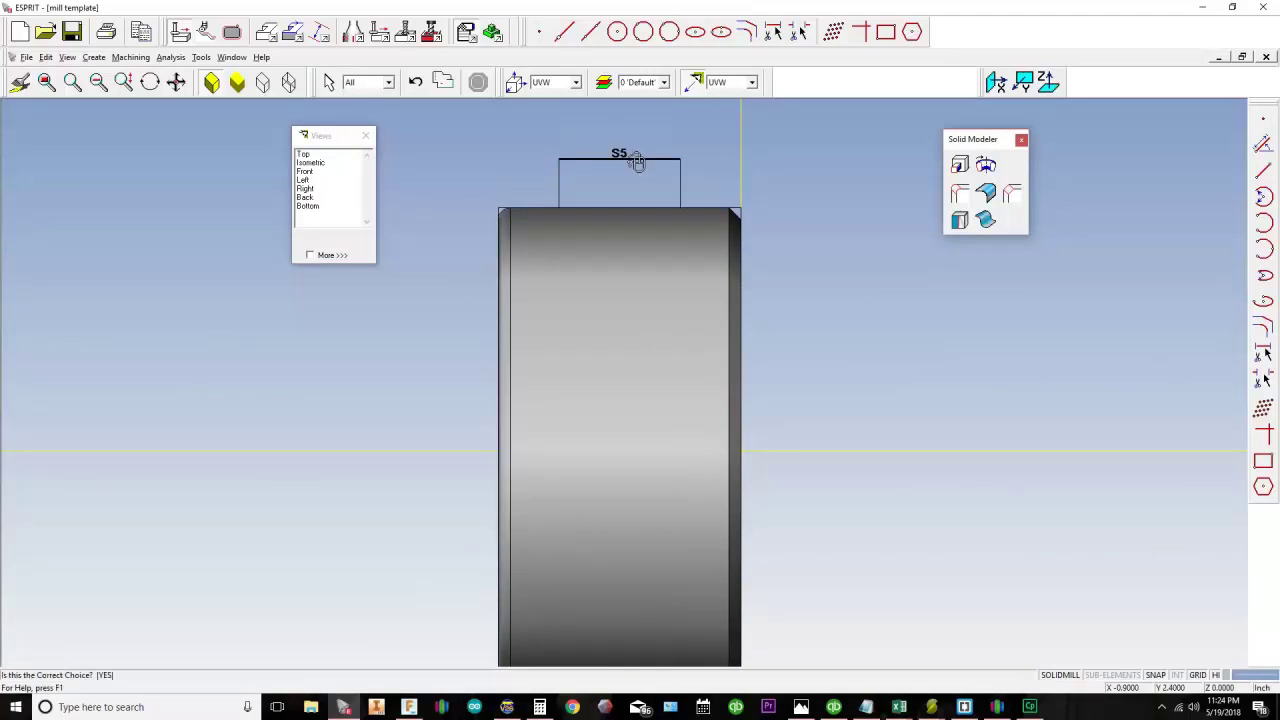
pyautogui.moveTo(984, 315); pyautogui.dragTo(988, 291, button='middle')
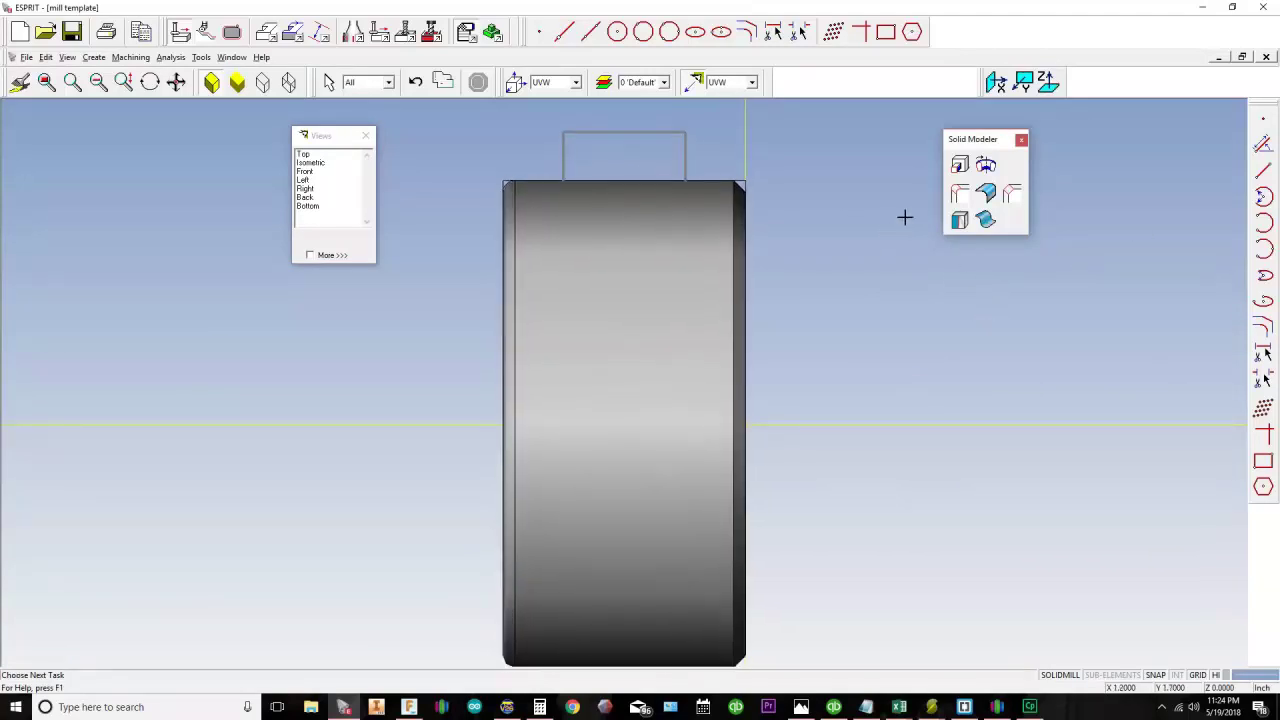
pyautogui.click(986, 166)
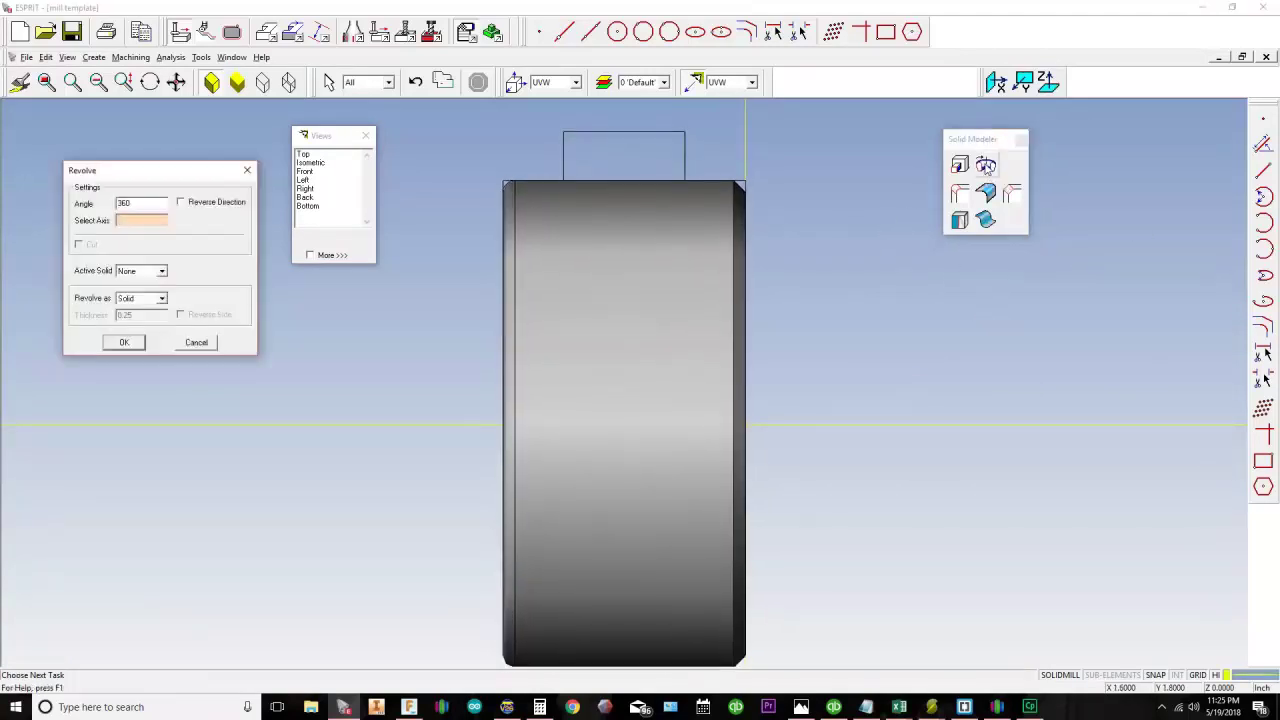
pyautogui.click(143, 222)
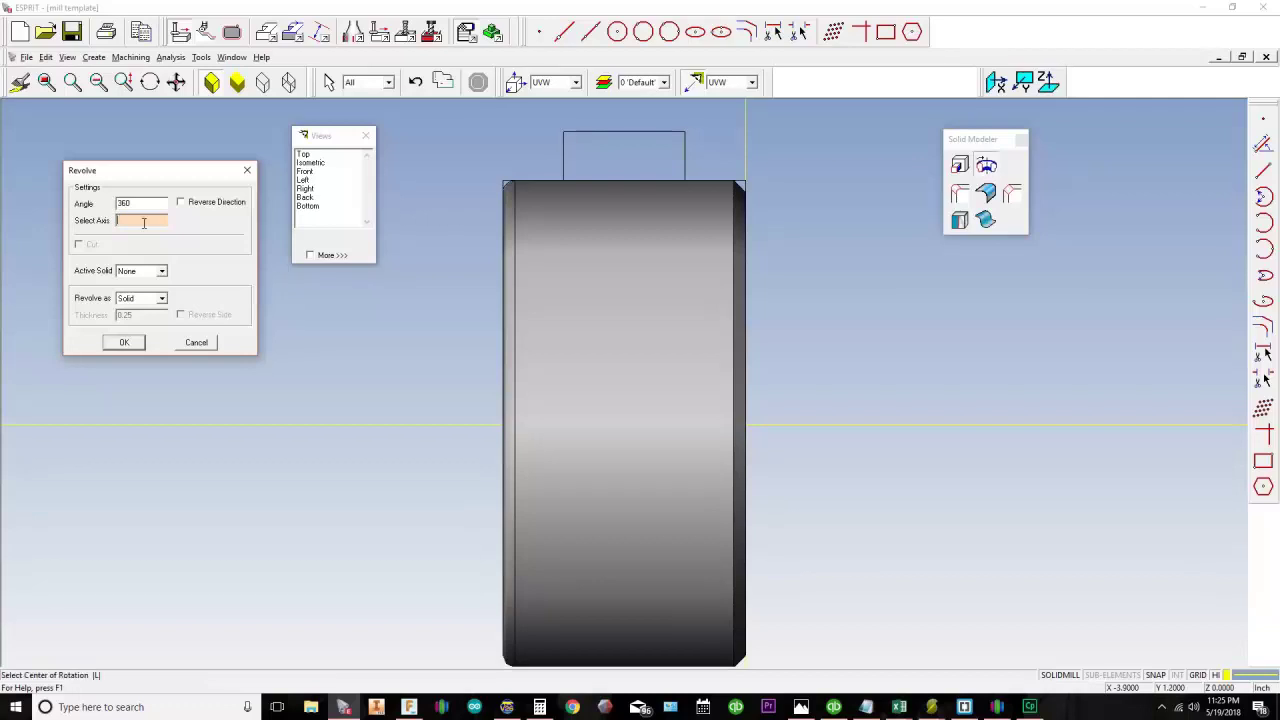
pyautogui.click(369, 425)
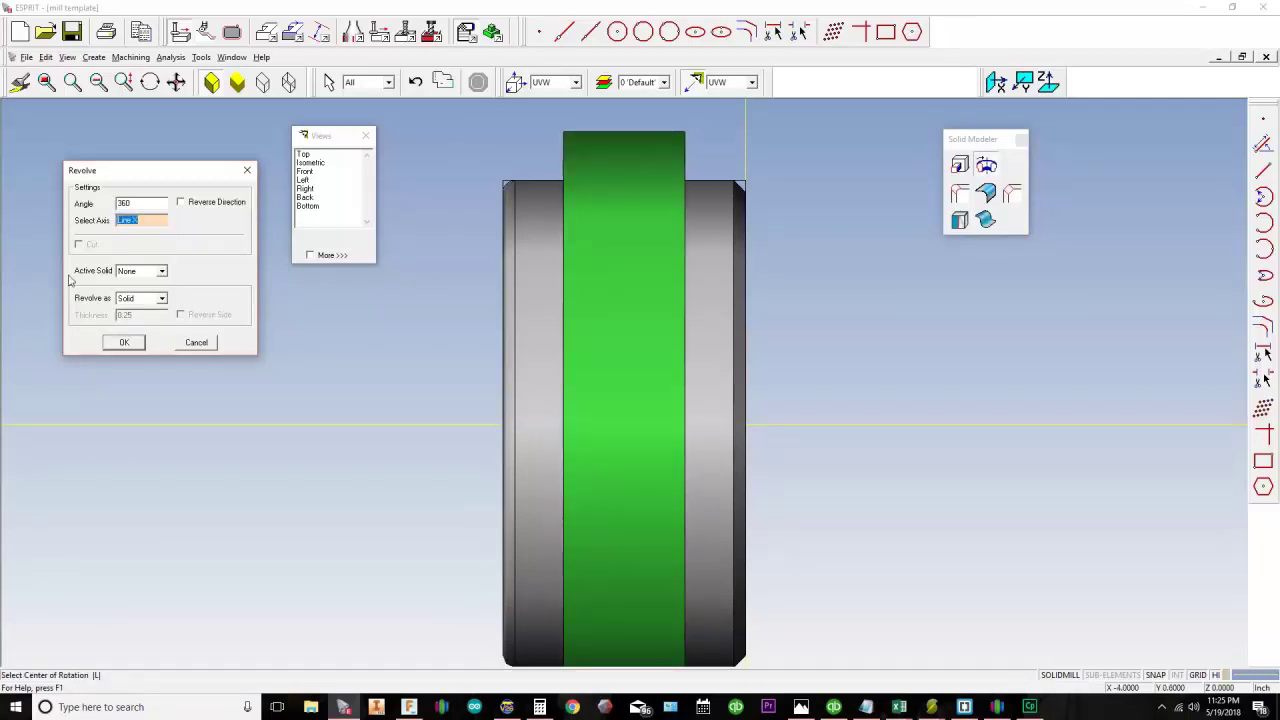
pyautogui.click(151, 273)
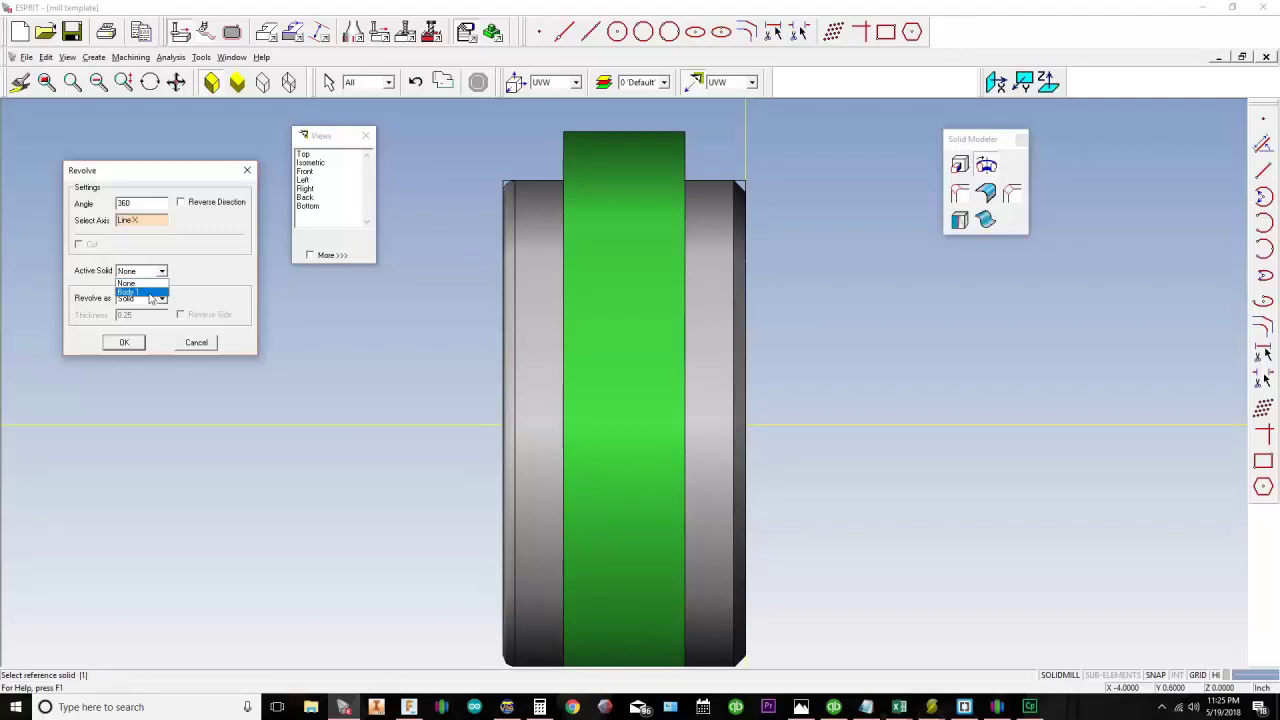
pyautogui.click(135, 292)
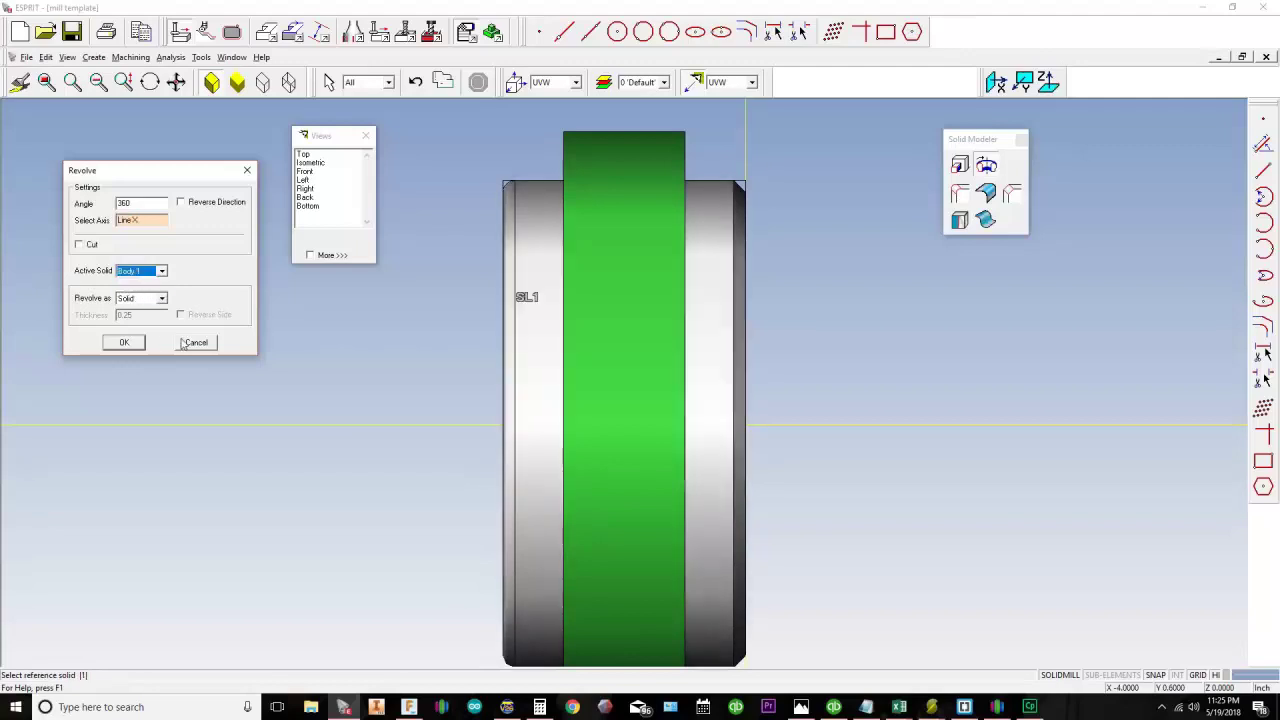
pyautogui.click(124, 343)
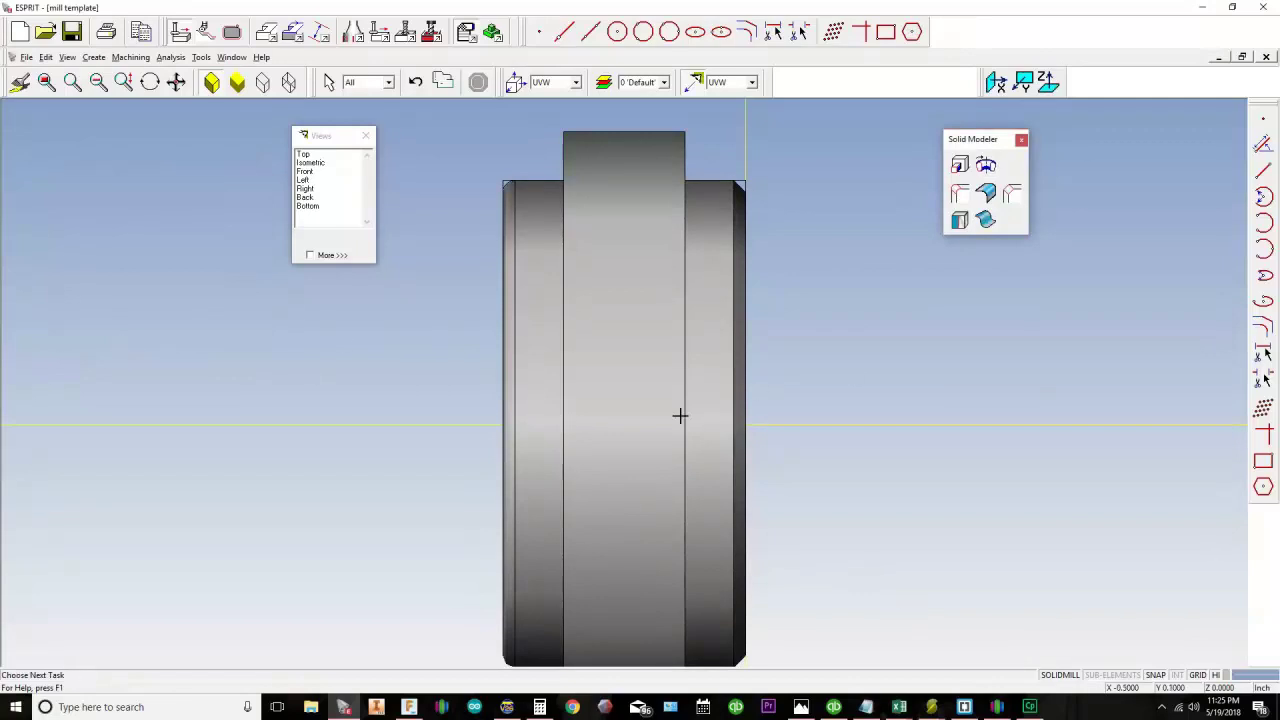
pyautogui.scroll(-1, 724, 295)
pyautogui.scroll(-1, 735, 327)
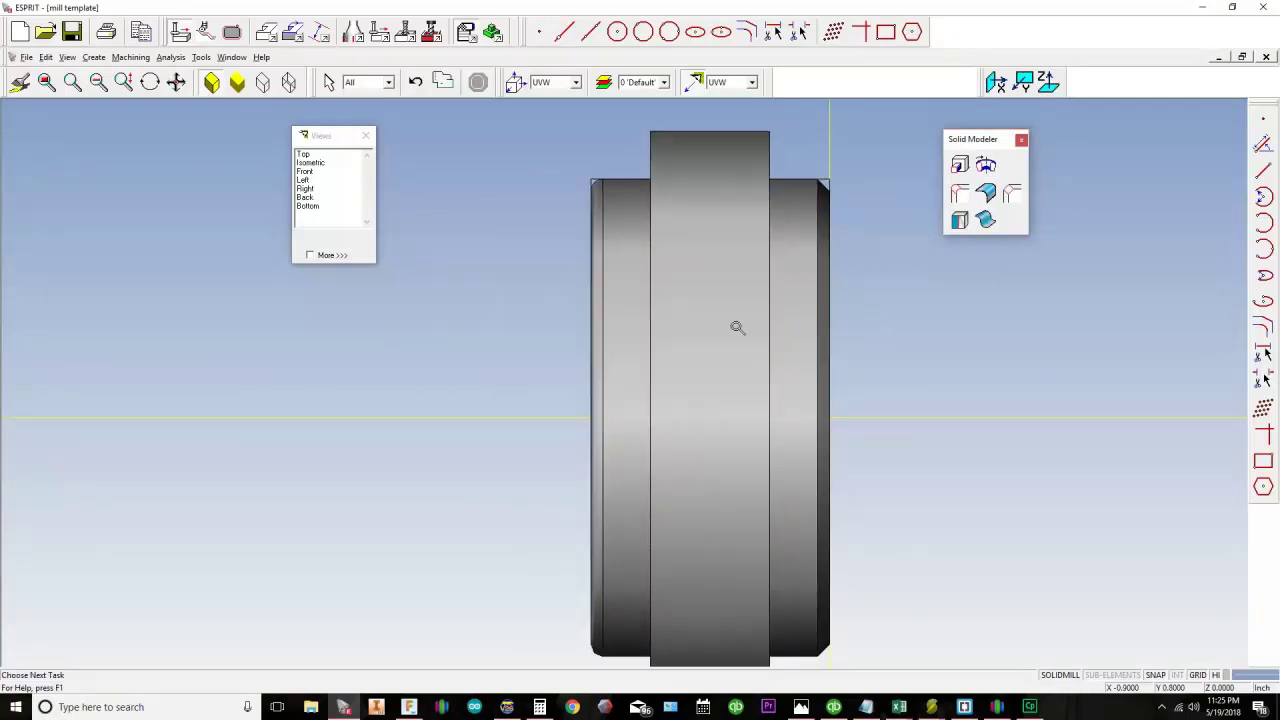
pyautogui.moveTo(737, 327); pyautogui.dragTo(748, 326, button='middle')
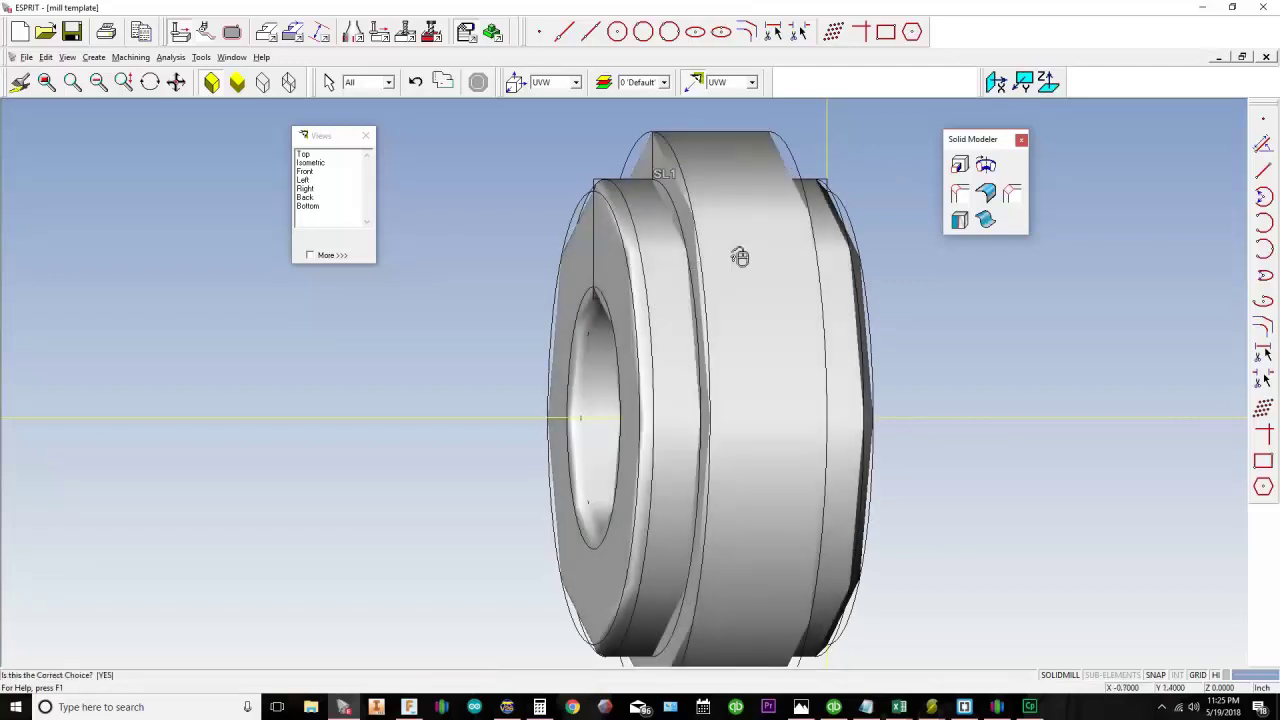
pyautogui.moveTo(943, 280); pyautogui.dragTo(957, 289, button='middle')
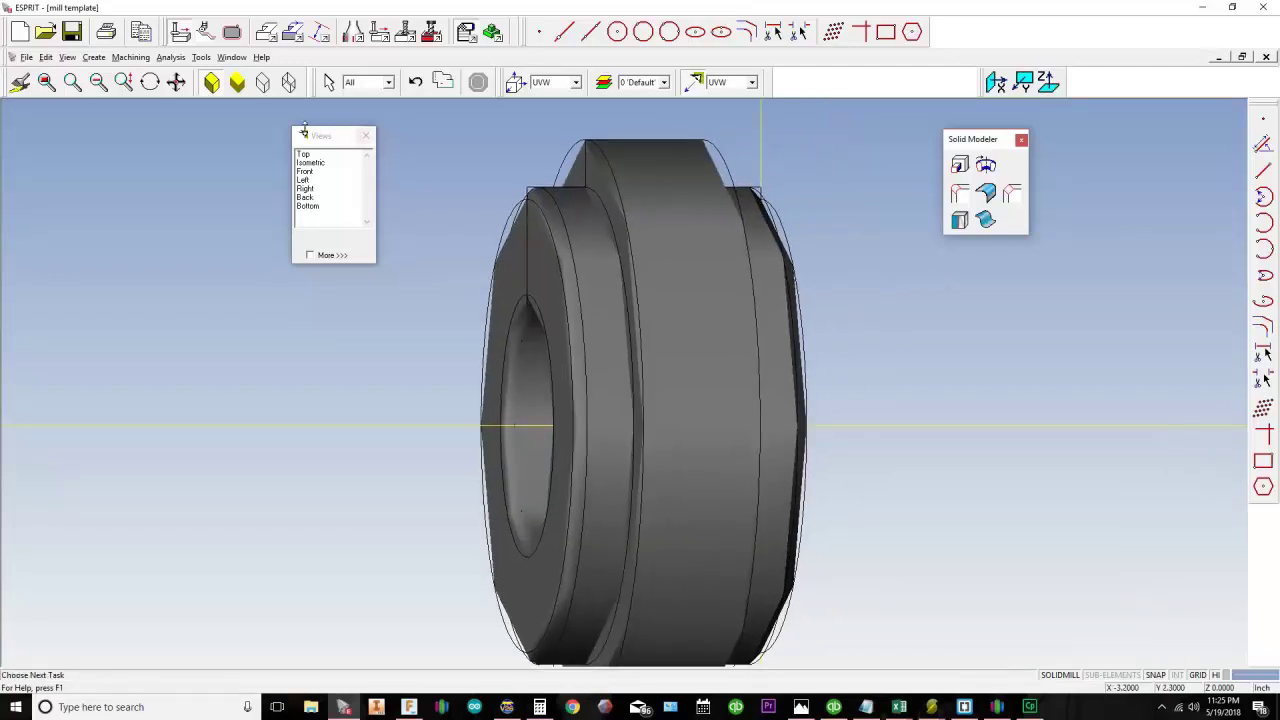
# Step: Revolve the rectangle 360 degrees about the X axis as a cut into Body 1, and inspect the groove
pyautogui.click(314, 156)
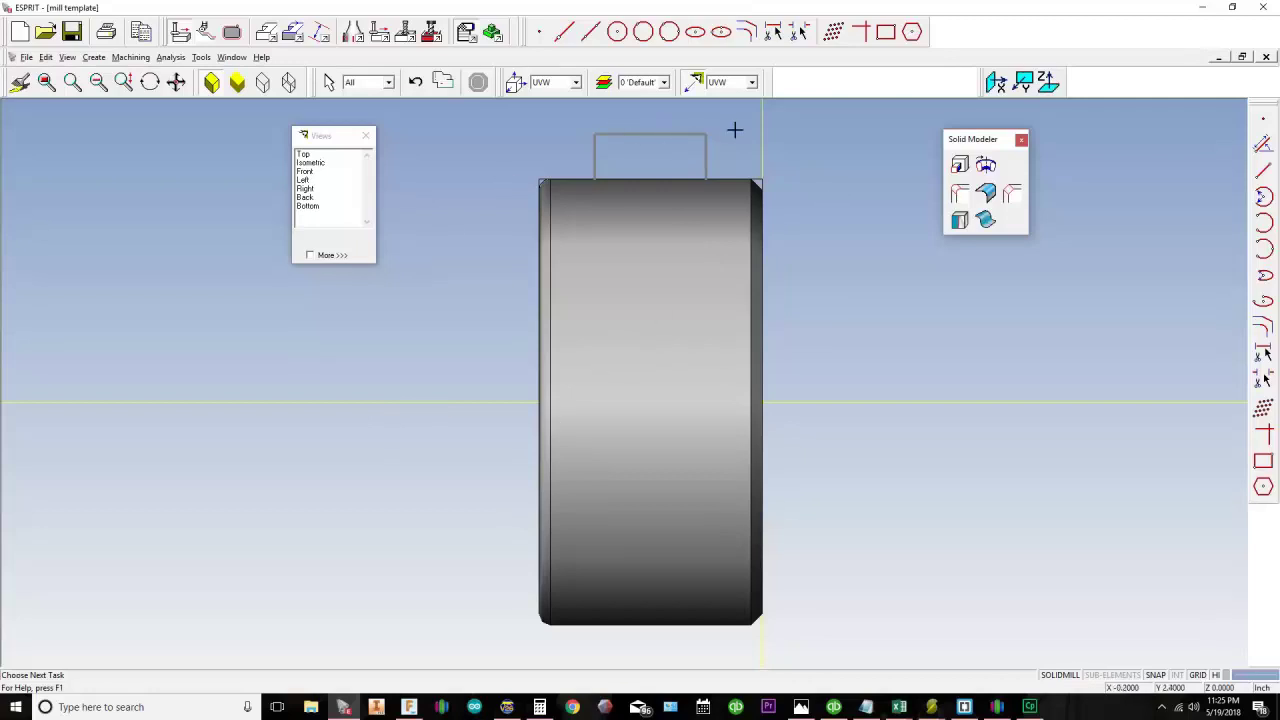
pyautogui.click(986, 165)
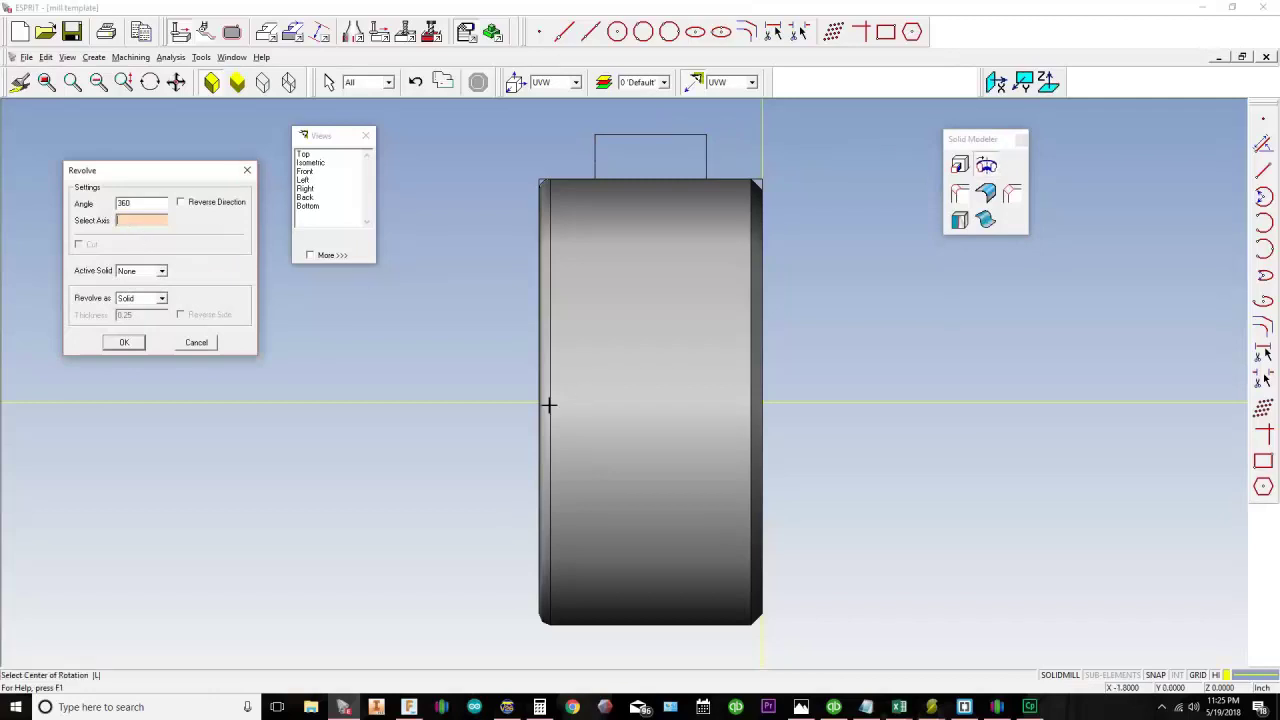
pyautogui.click(494, 401)
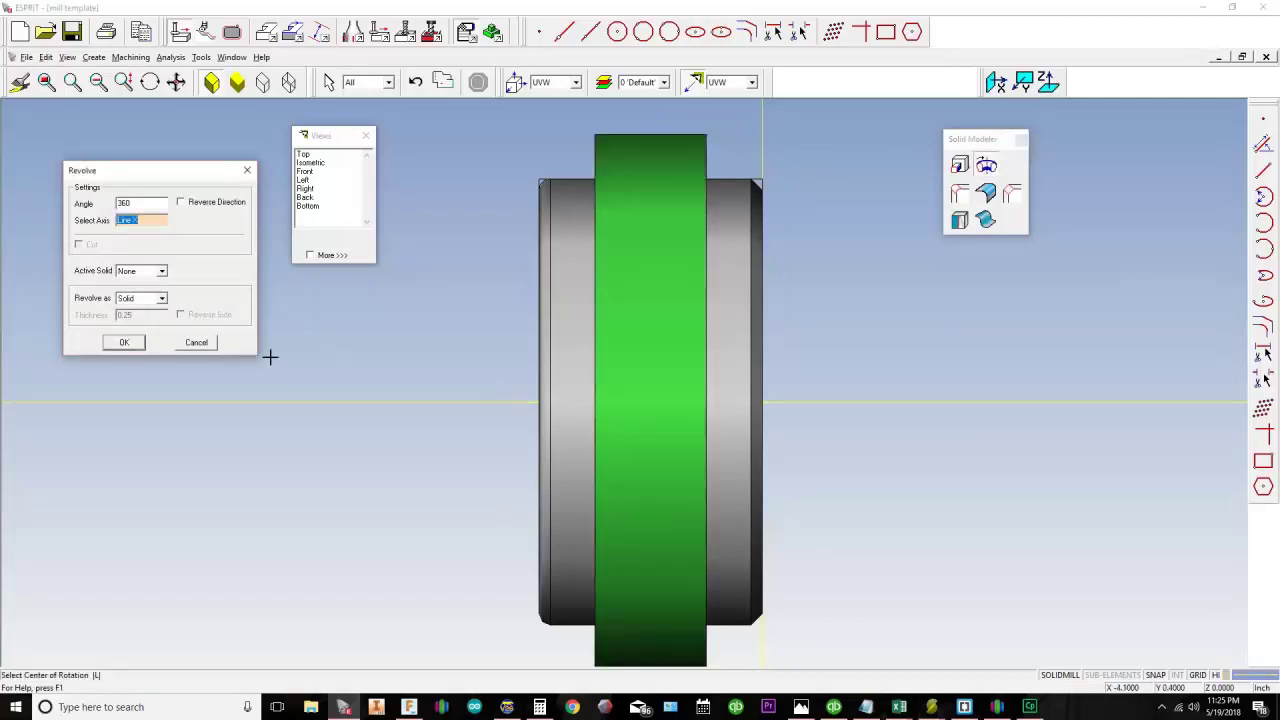
pyautogui.click(137, 272)
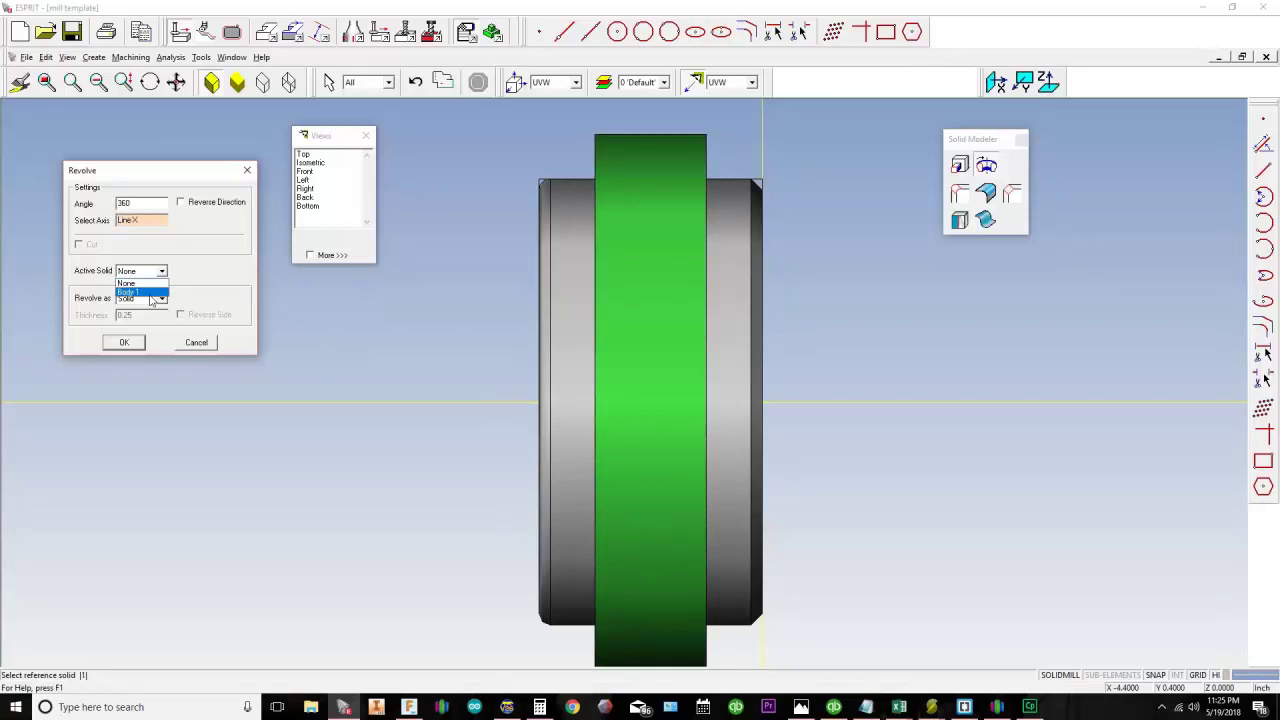
pyautogui.click(145, 292)
pyautogui.click(79, 244)
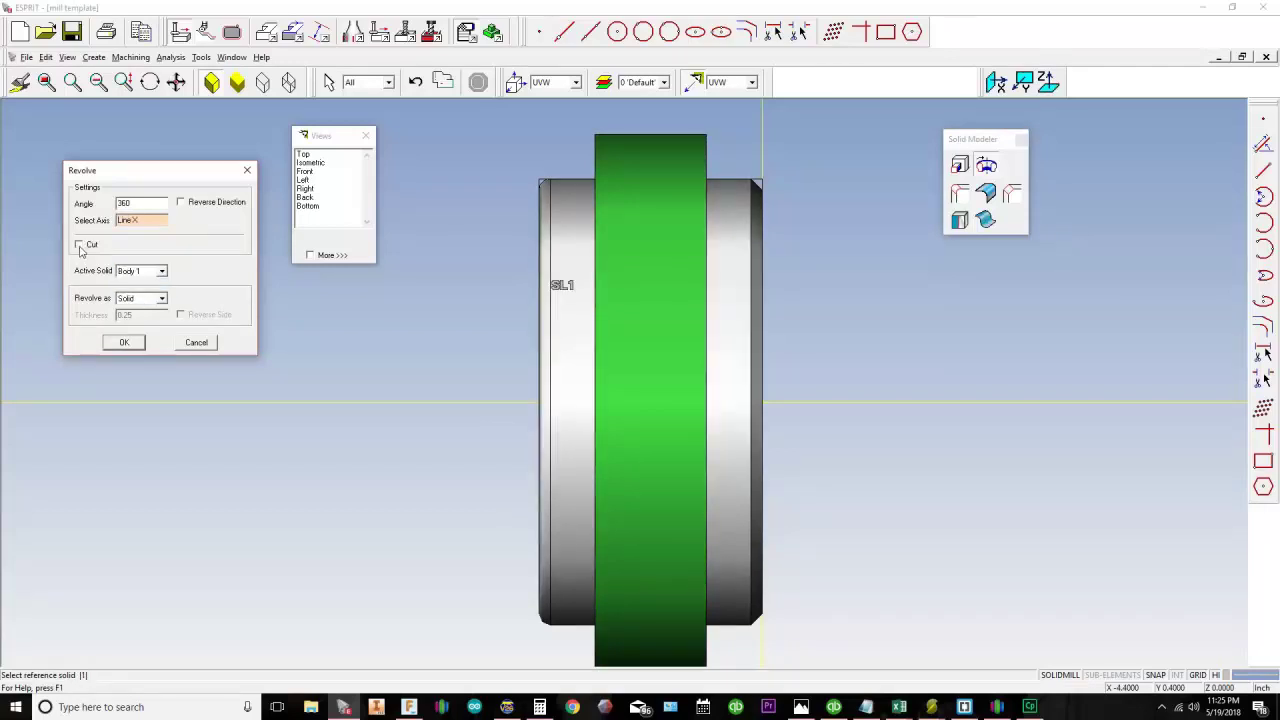
pyautogui.click(125, 343)
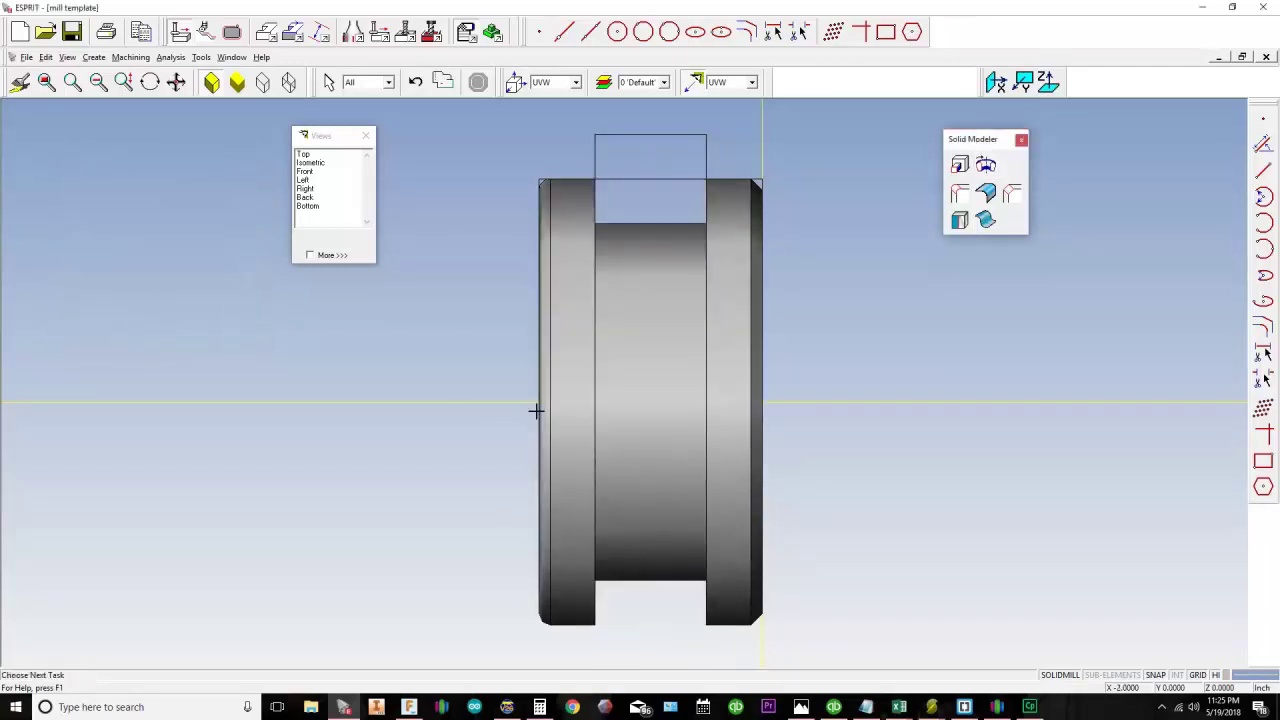
pyautogui.moveTo(540, 403); pyautogui.dragTo(491, 417, button='middle')
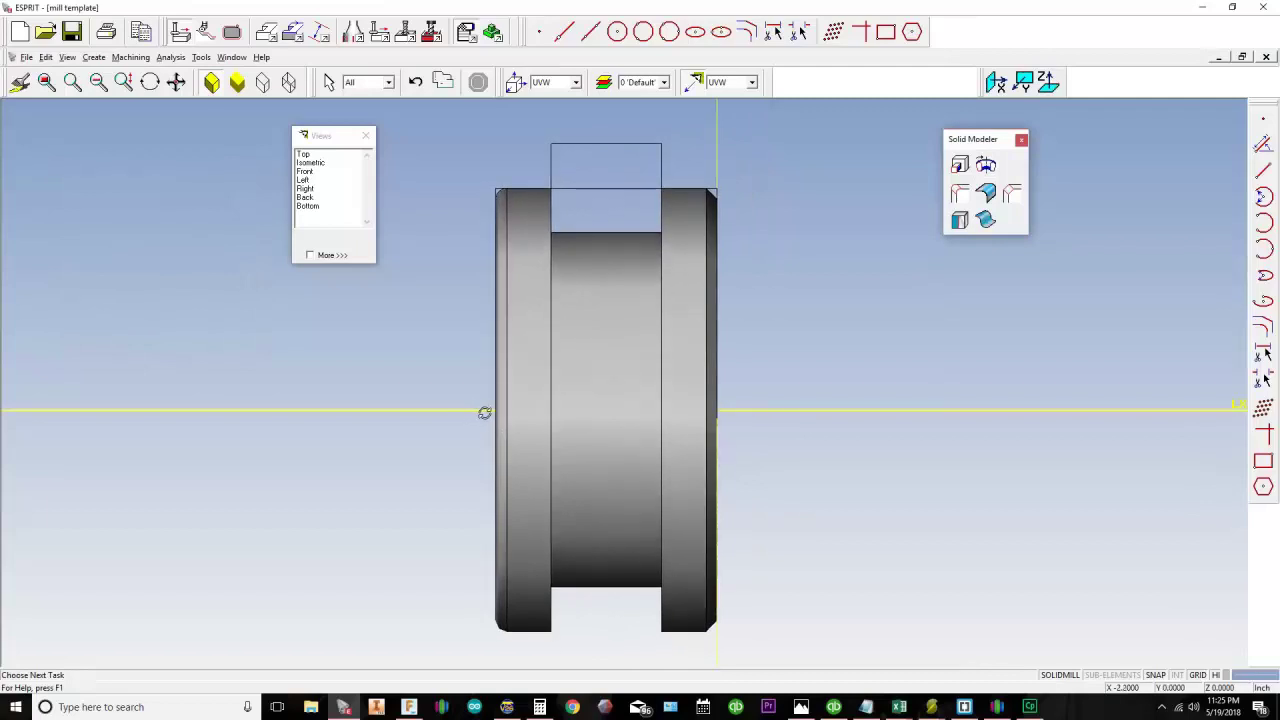
pyautogui.scroll(-1, 493, 383)
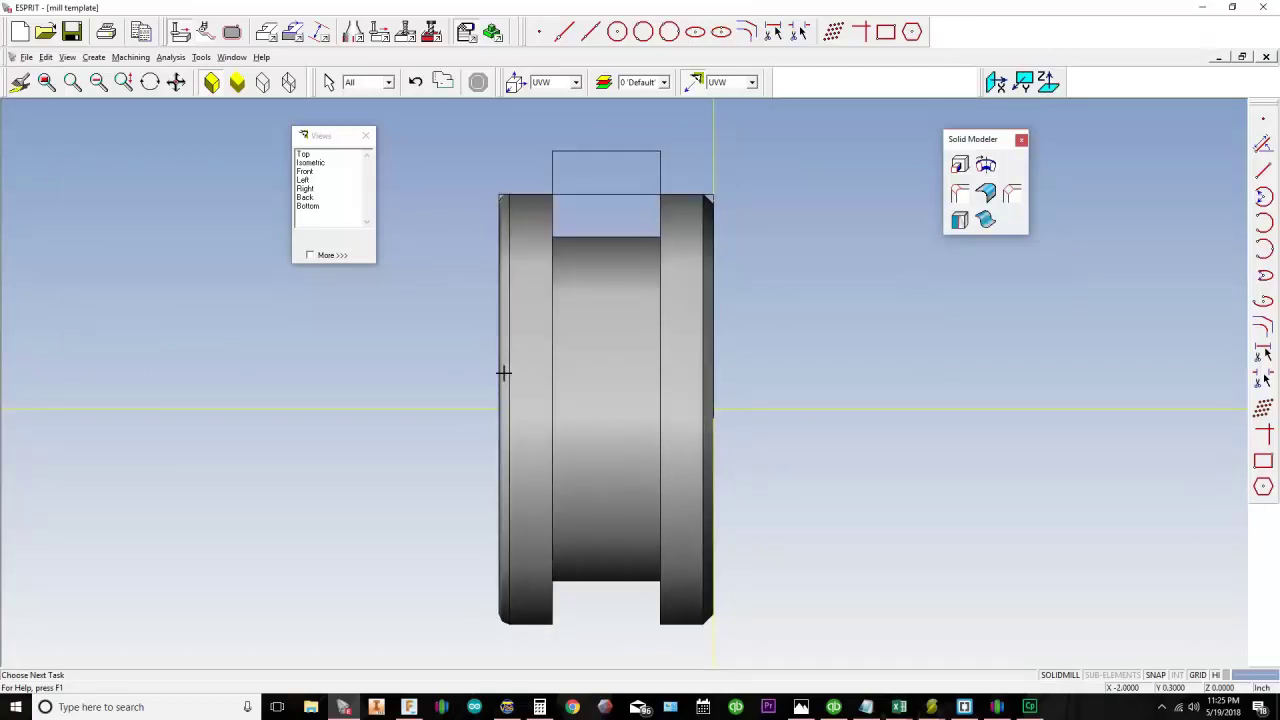
pyautogui.moveTo(431, 366)
pyautogui.mouseDown(button='middle')
pyautogui.moveTo(391, 369)
pyautogui.moveTo(446, 374)
pyautogui.moveTo(389, 377)
pyautogui.moveTo(426, 381)
pyautogui.mouseUp(button='middle')
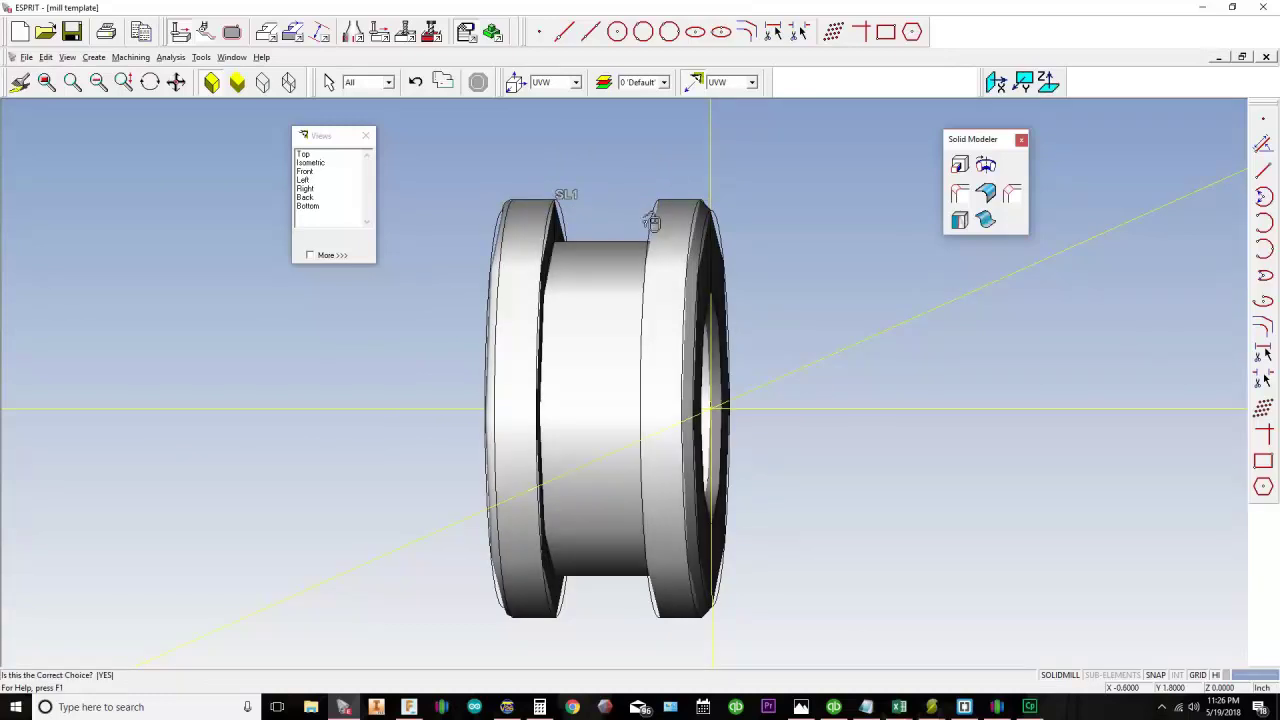
pyautogui.moveTo(590, 275); pyautogui.dragTo(544, 262, button='middle')
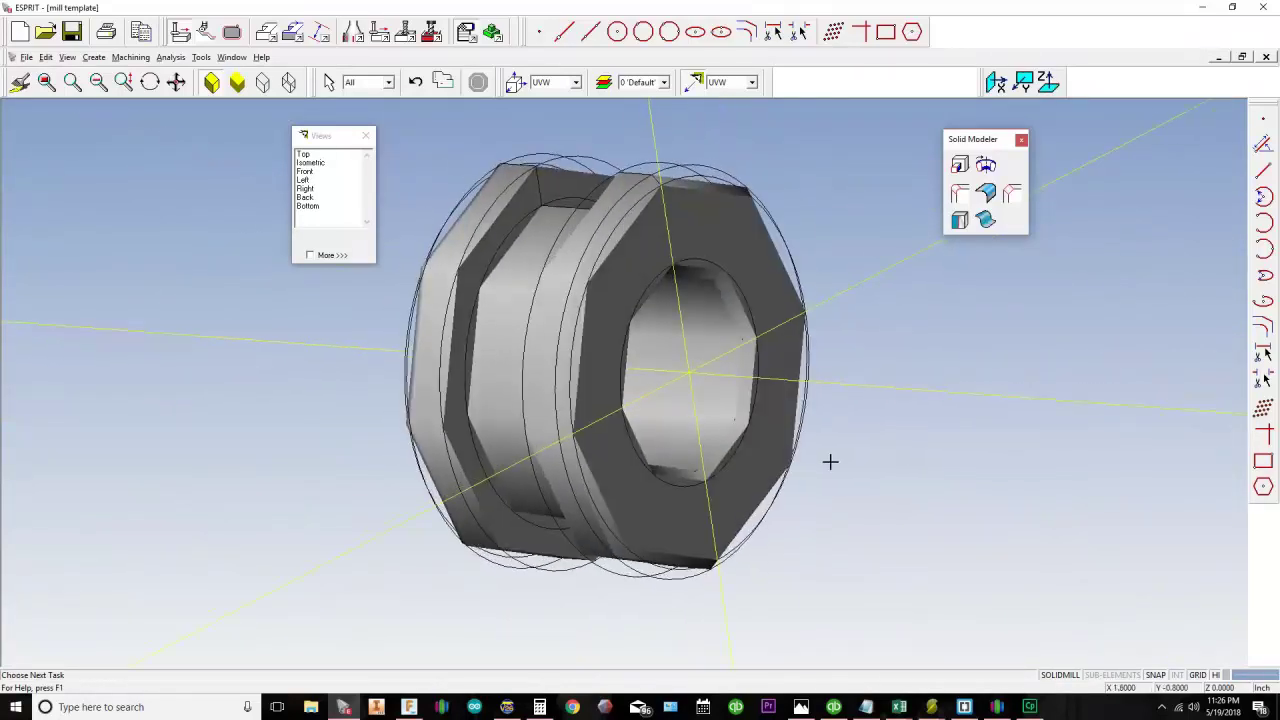